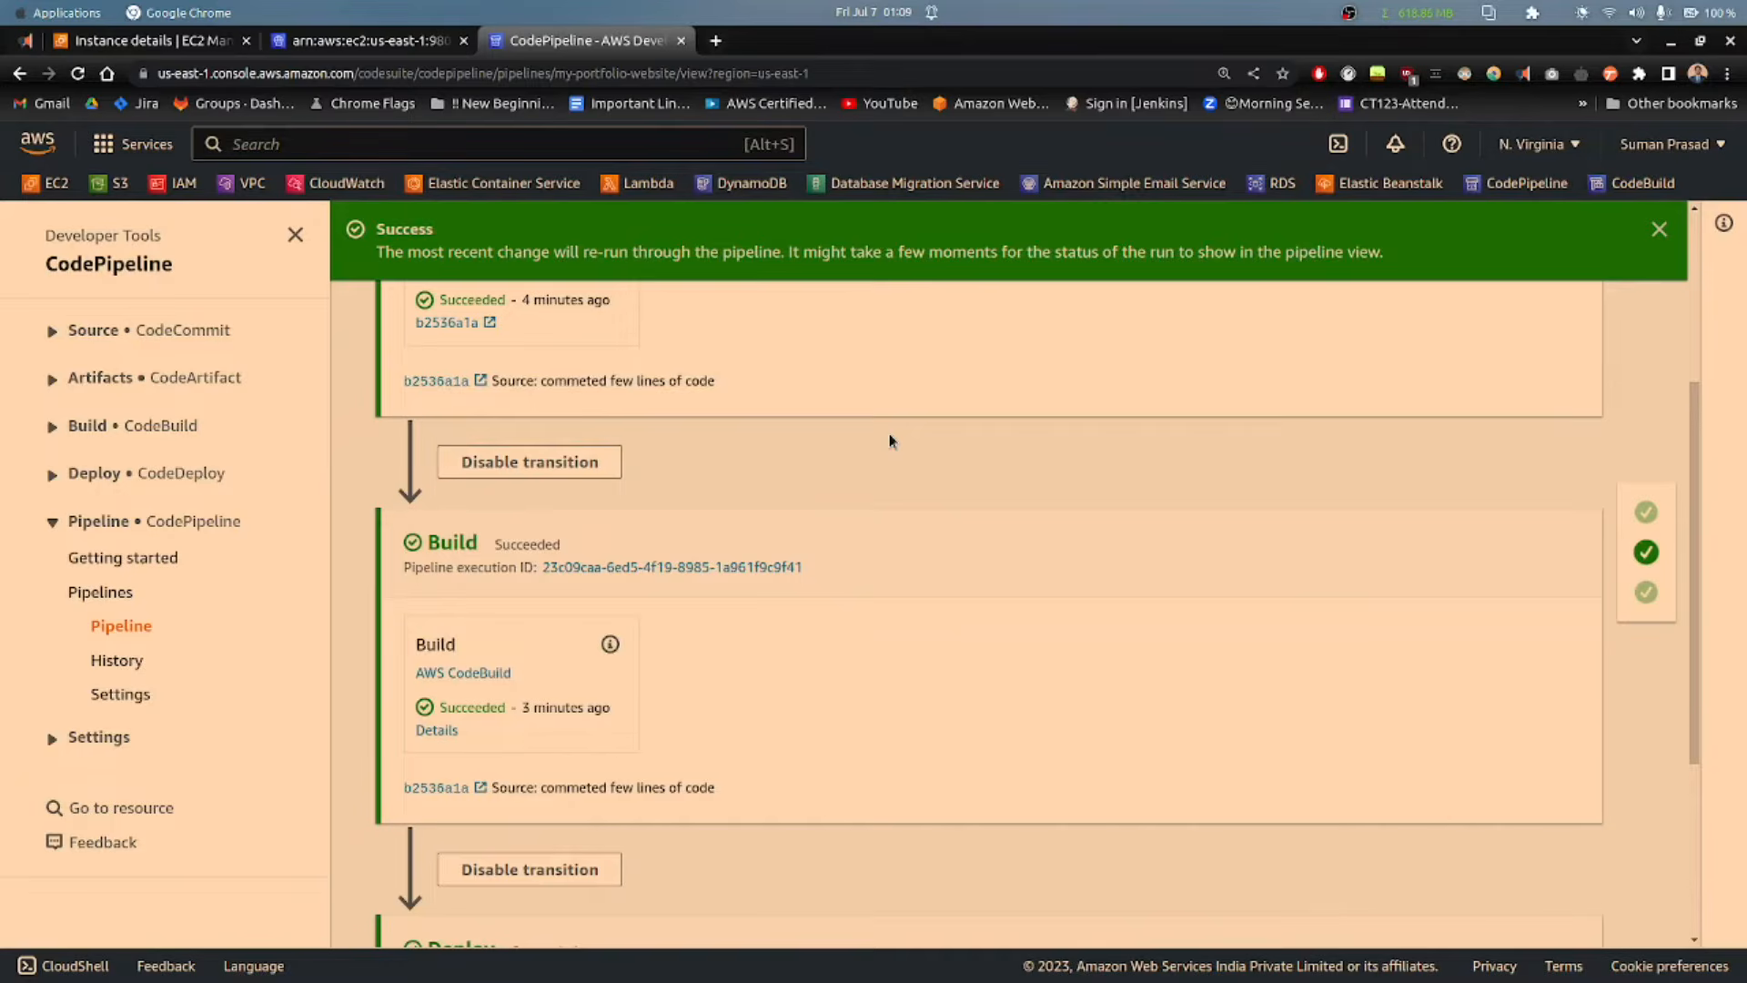
Step: Review the Source, Build and Deploy stages of the my-portfolio-website pipeline
scroll(888, 433, up, 5)
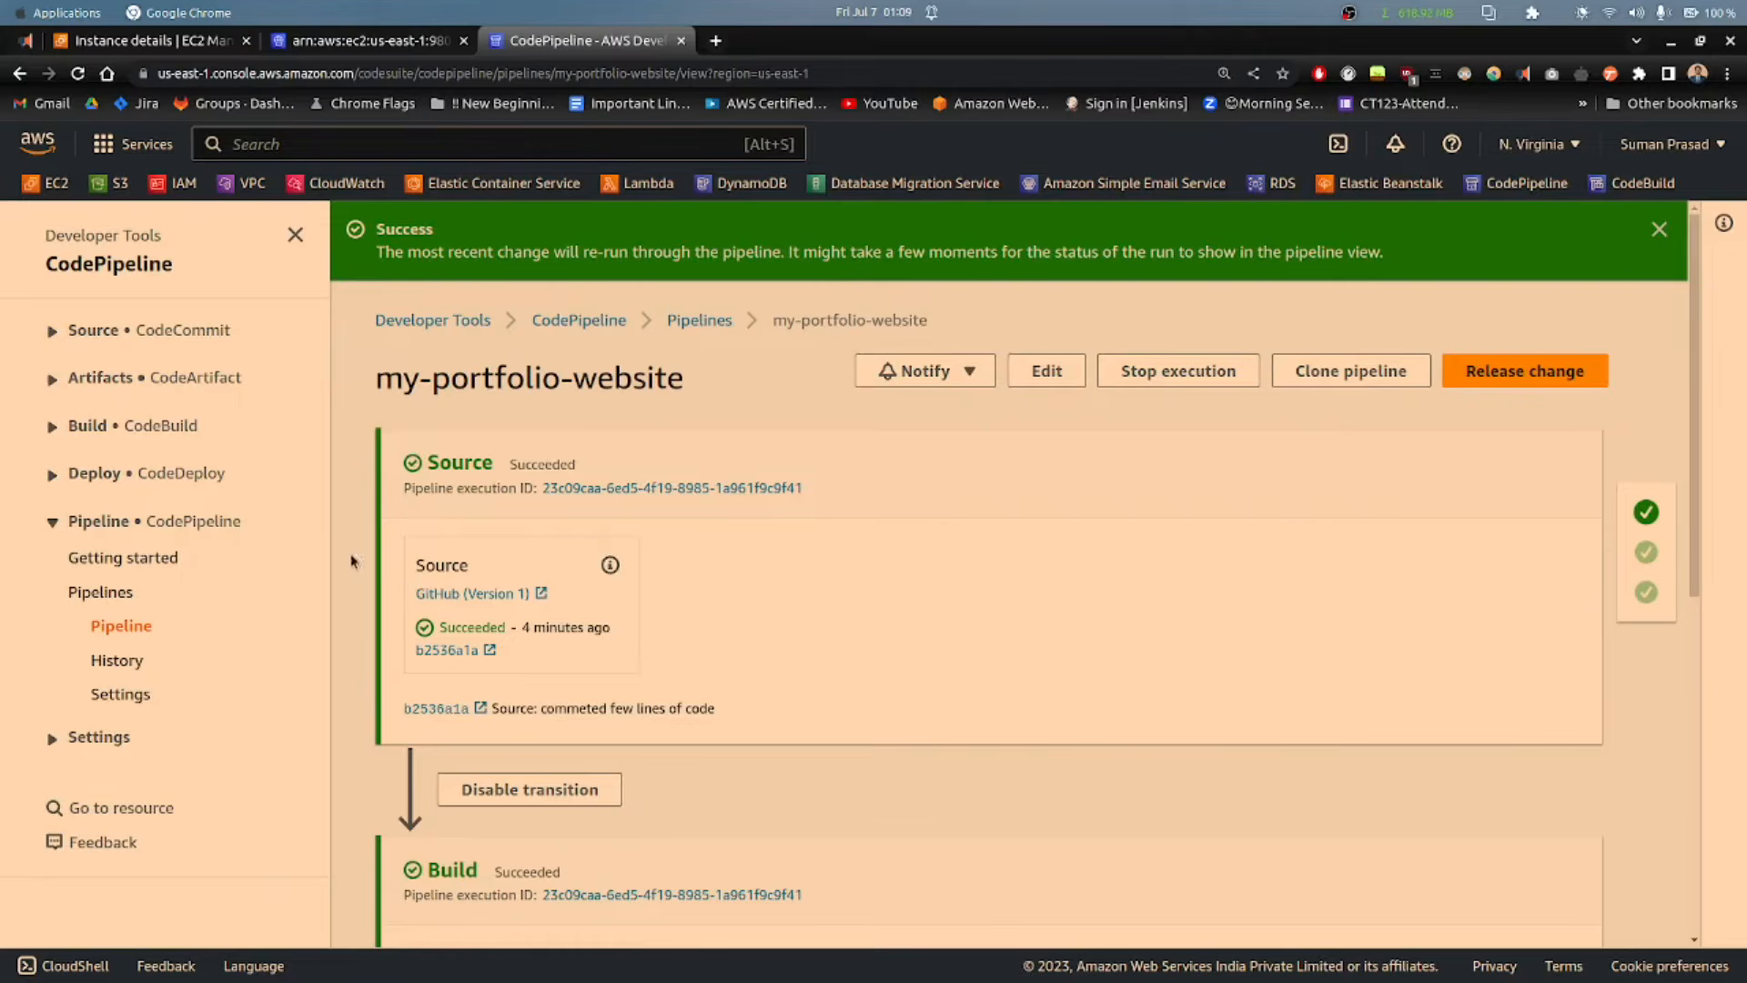
scroll(441, 546, down, 4)
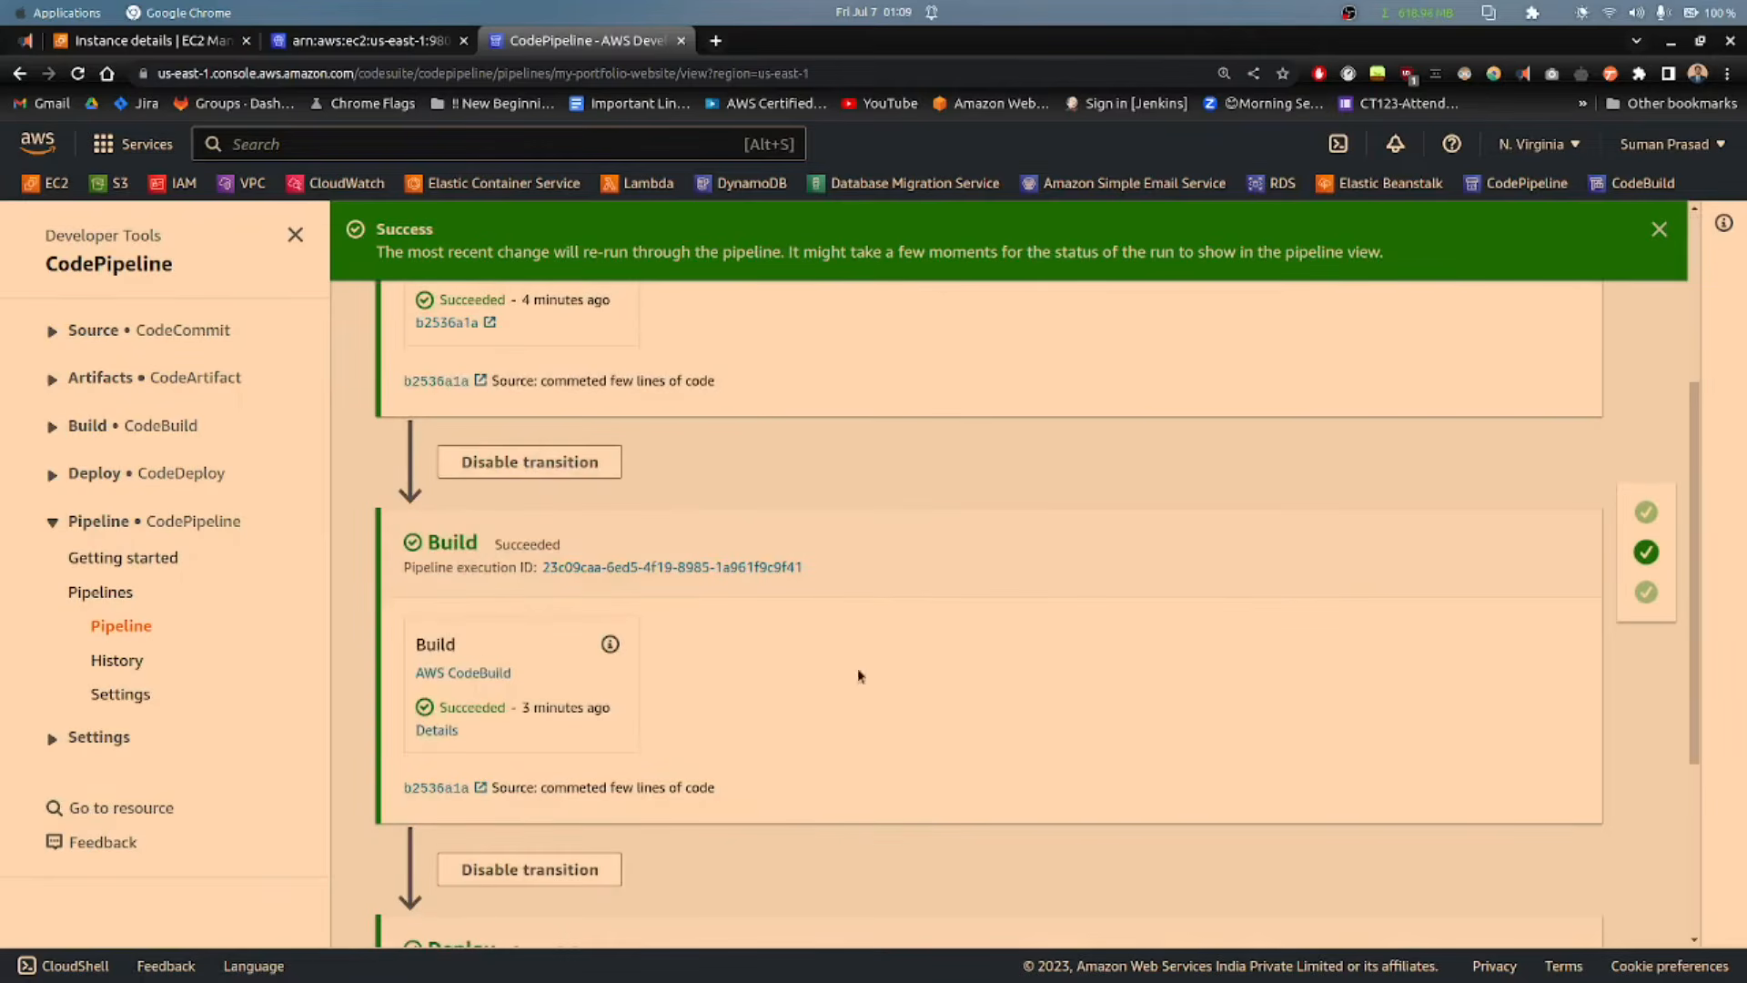
scroll(408, 550, down, 4)
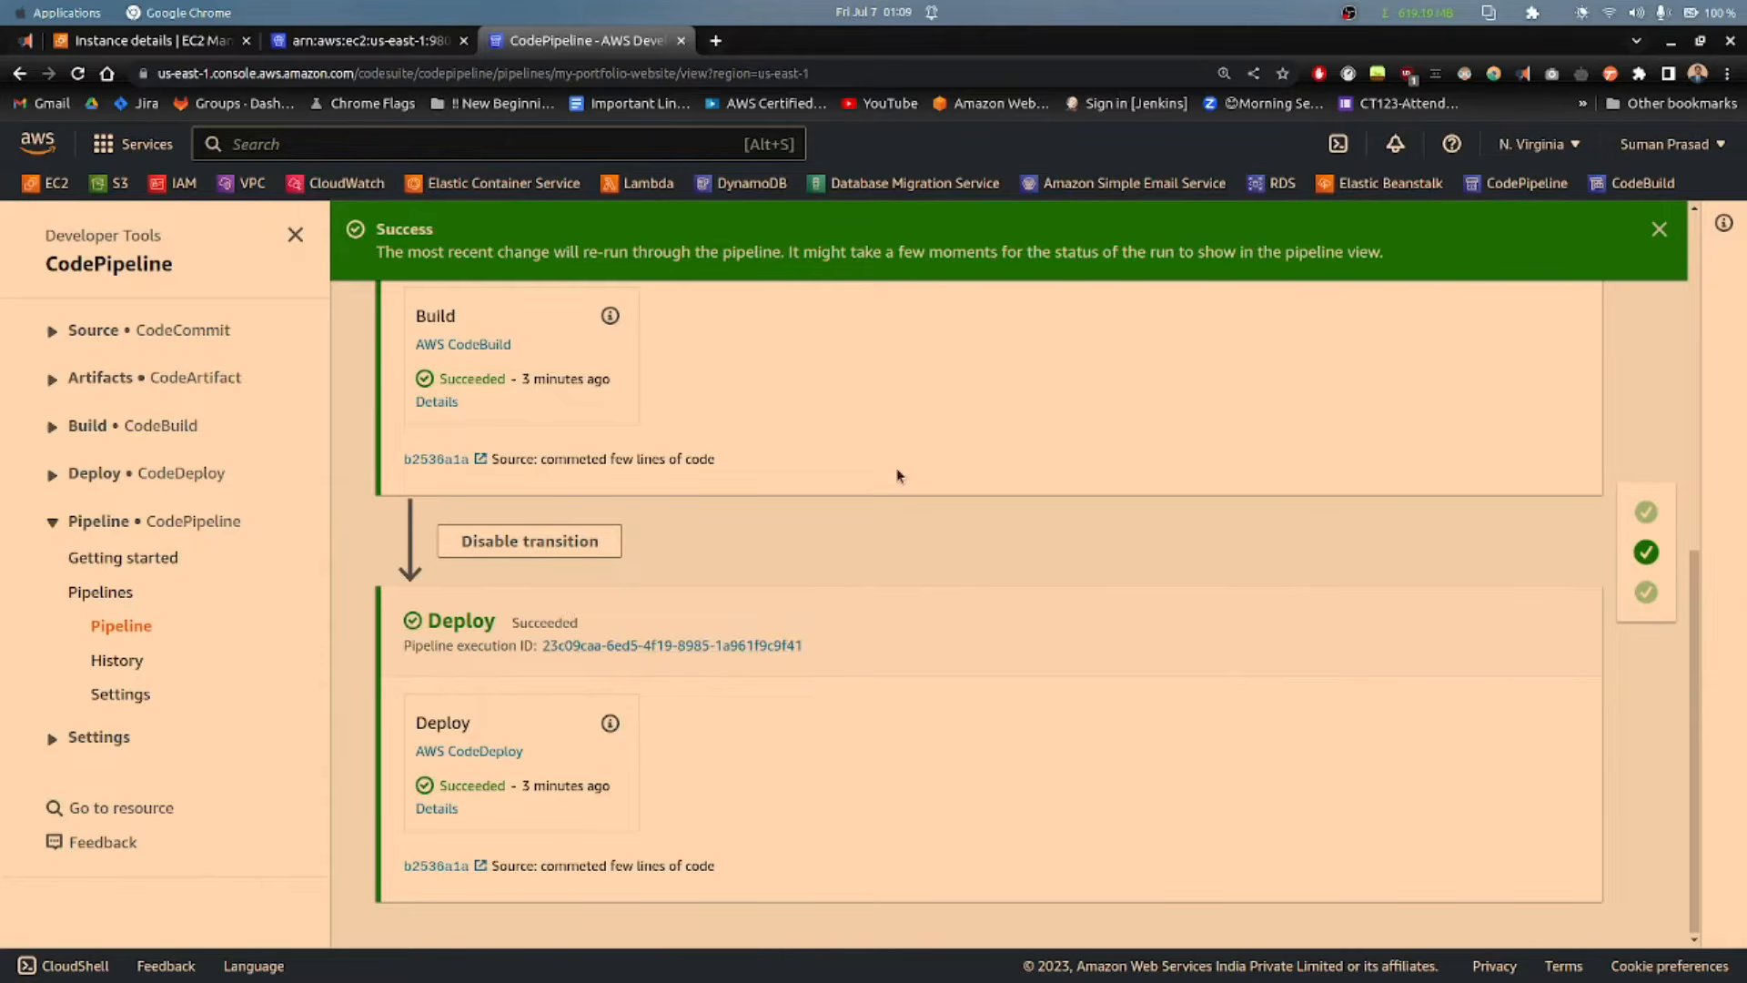
Step: Switch to the Terminal and review the earlier nginx and codedeploy-agent status output and the port 80 check
key(alt+Tab)
key(alt+Tab)
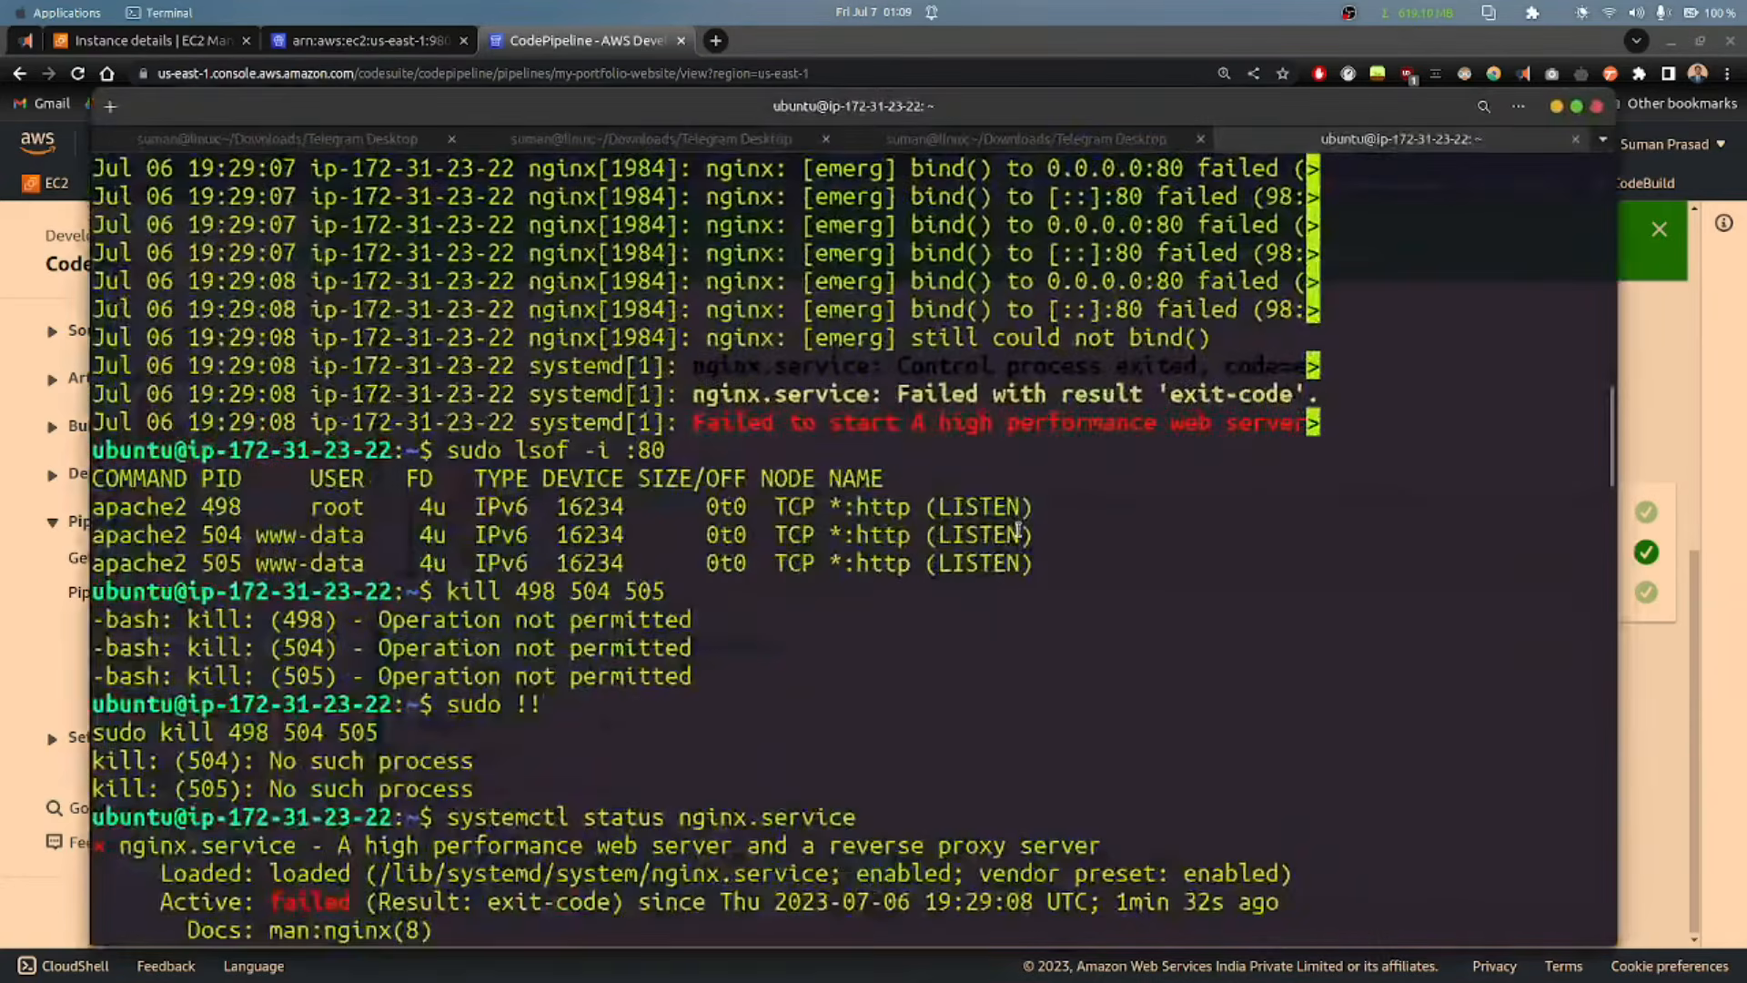
scroll(1018, 530, down, 3)
scroll(1018, 530, up, 13)
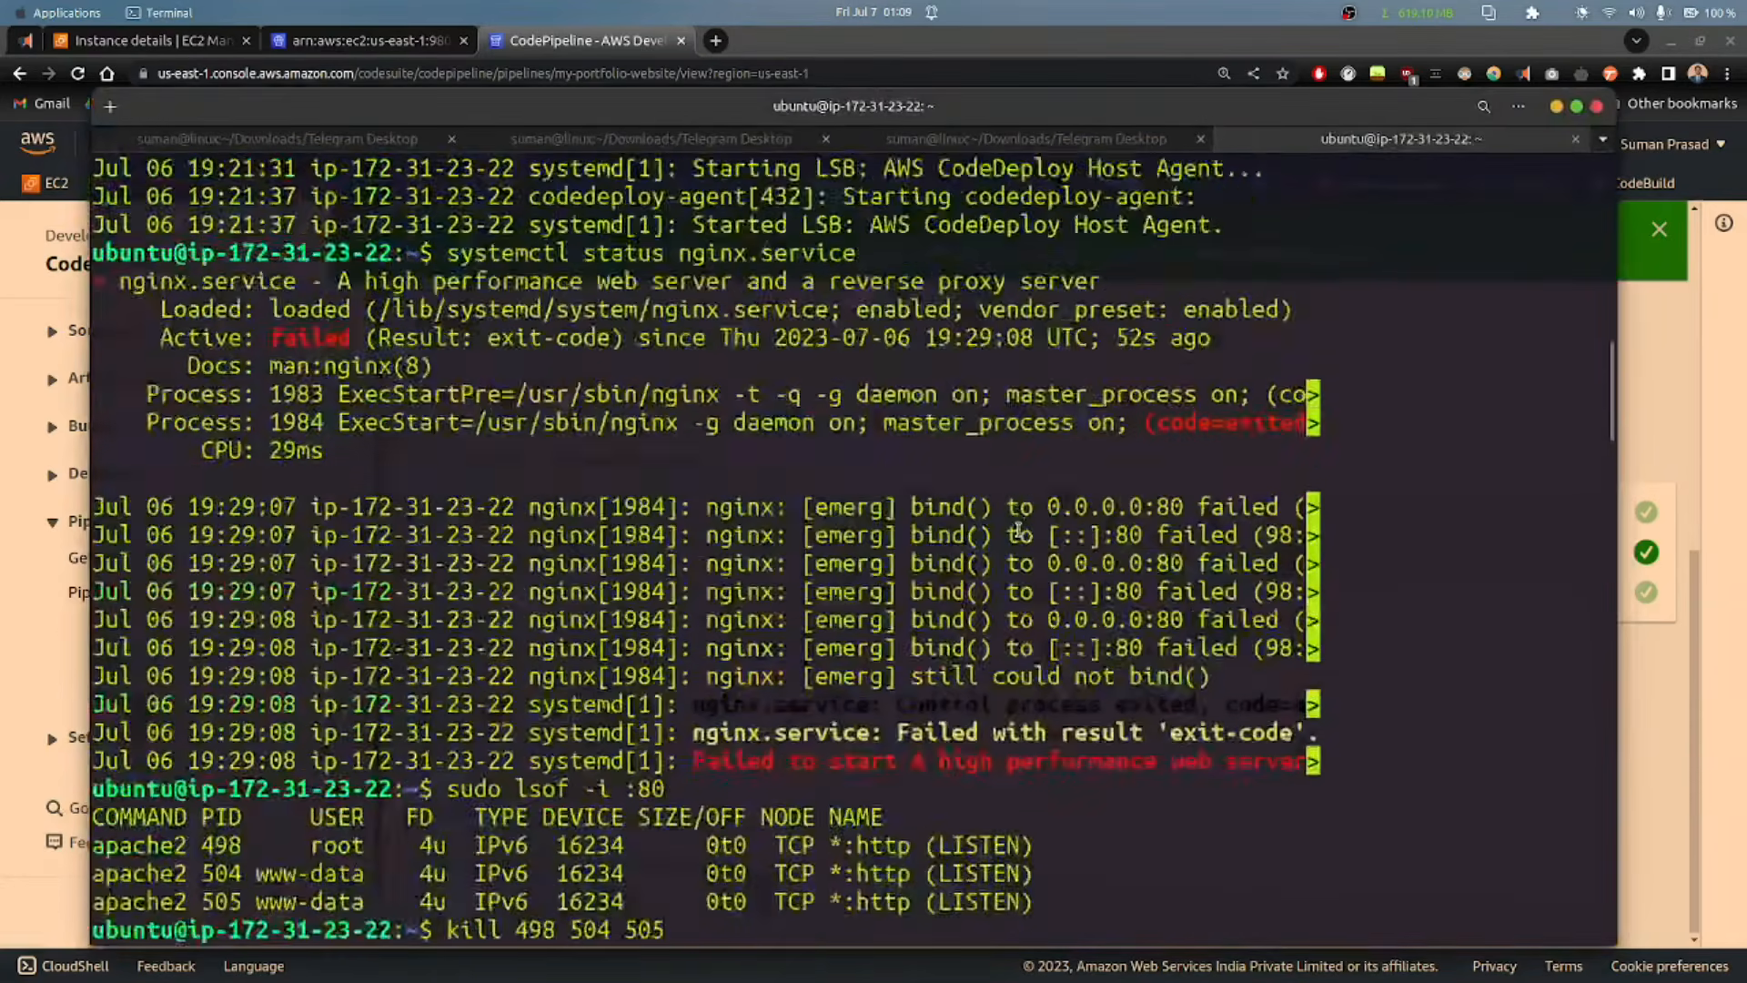
scroll(1018, 529, down, 3)
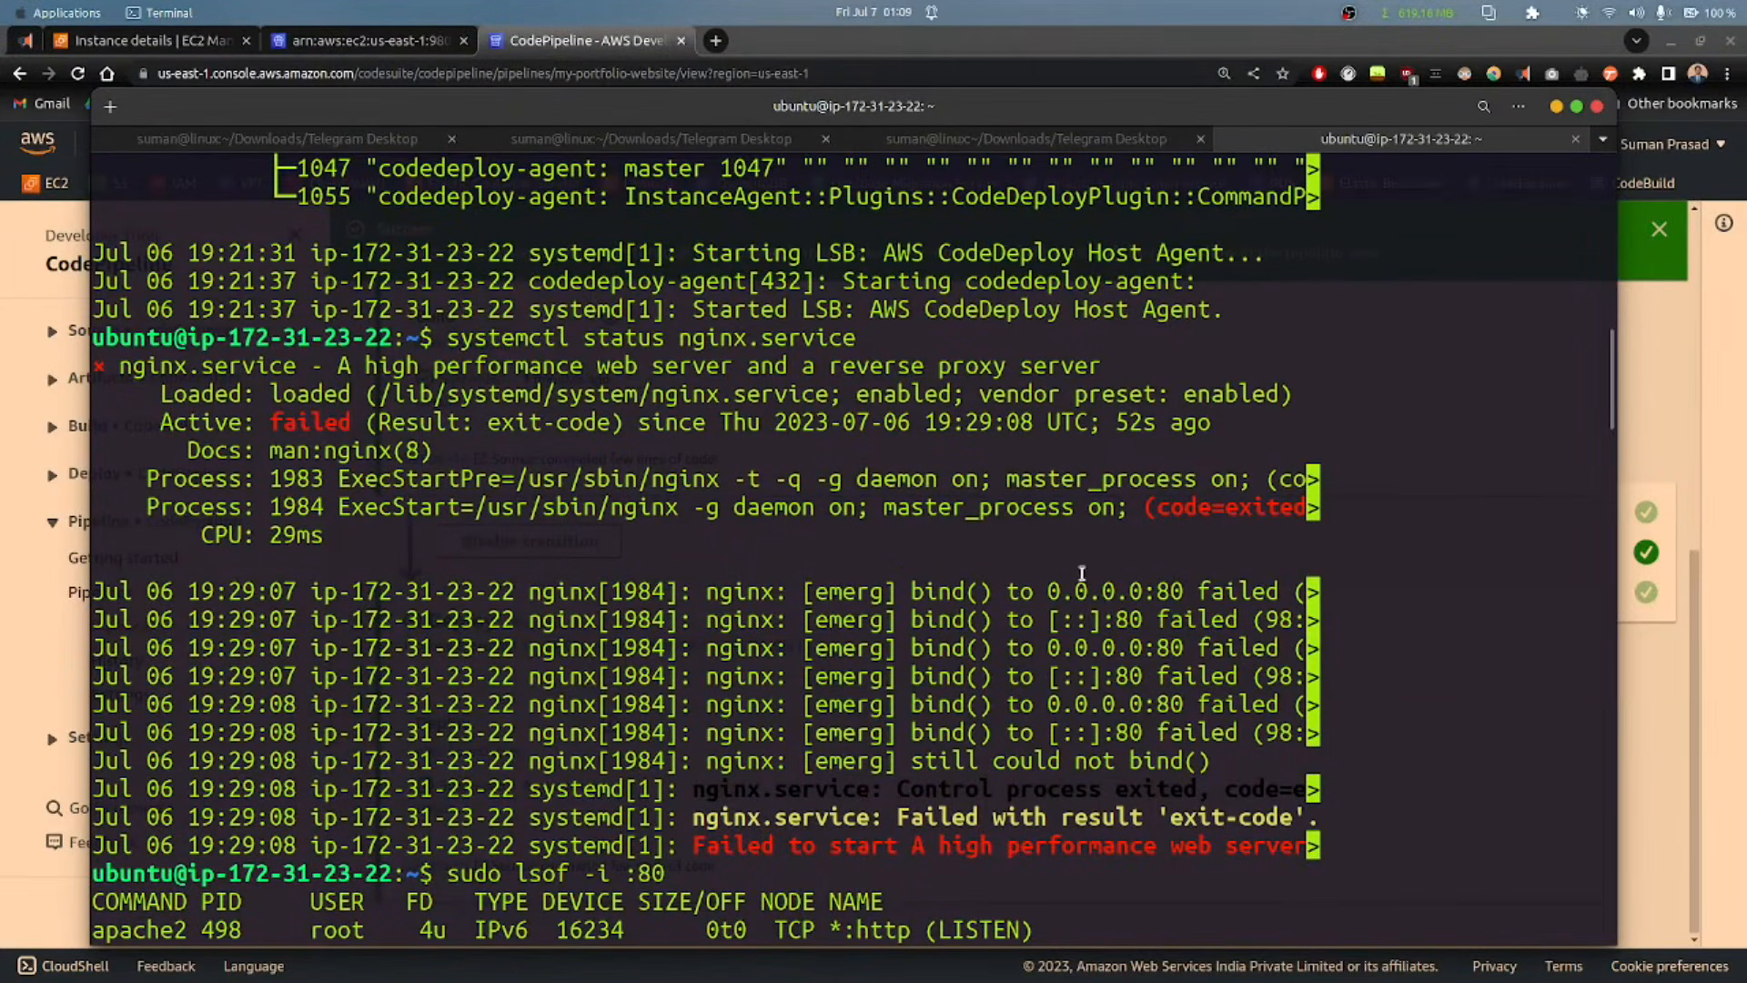
scroll(715, 472, up, 7)
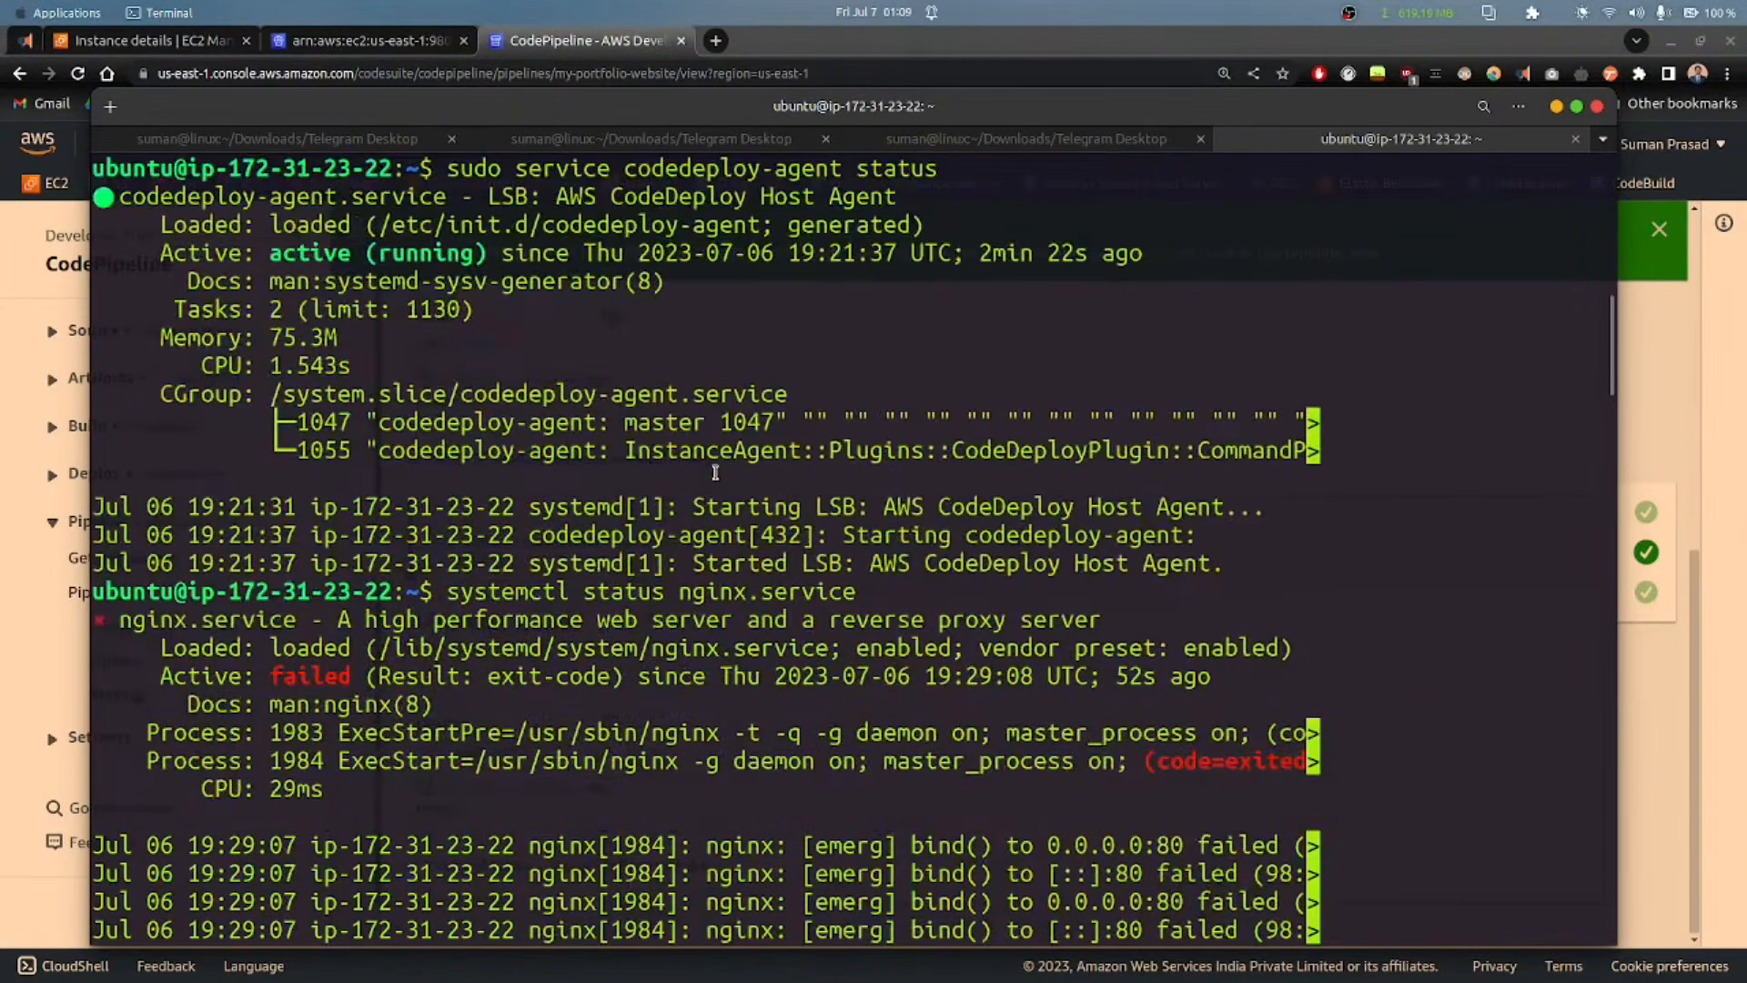
scroll(716, 473, down, 7)
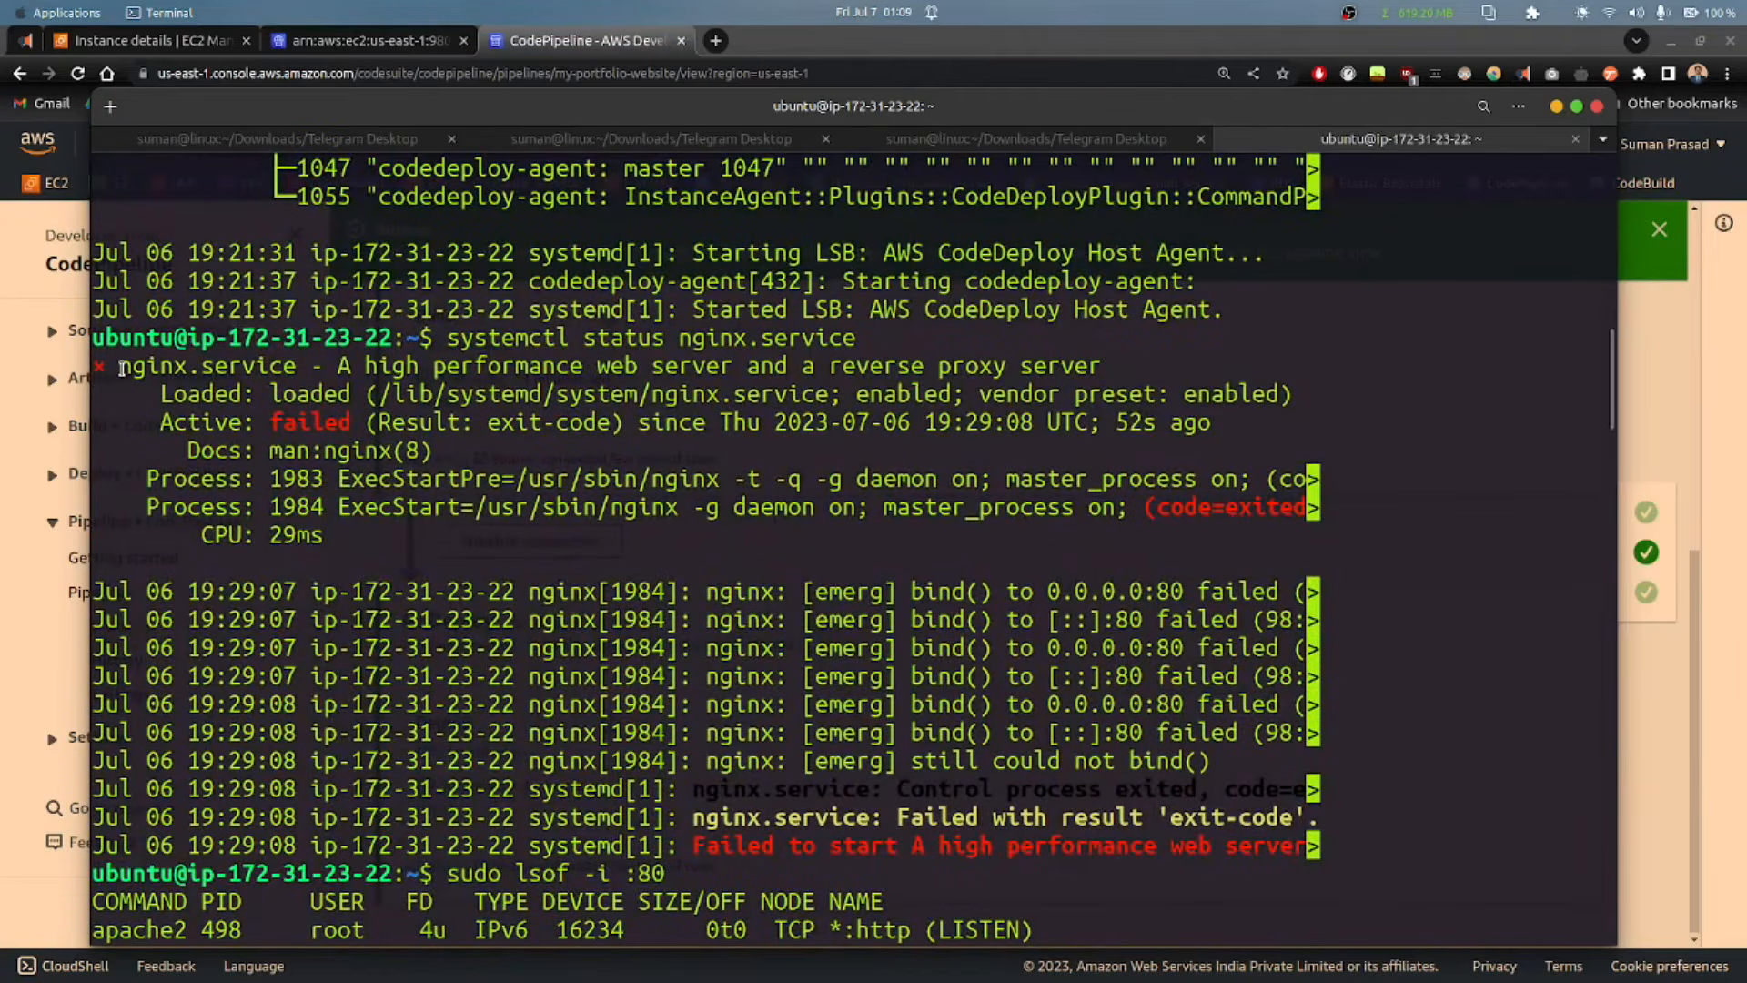
drag(122, 363, 293, 367)
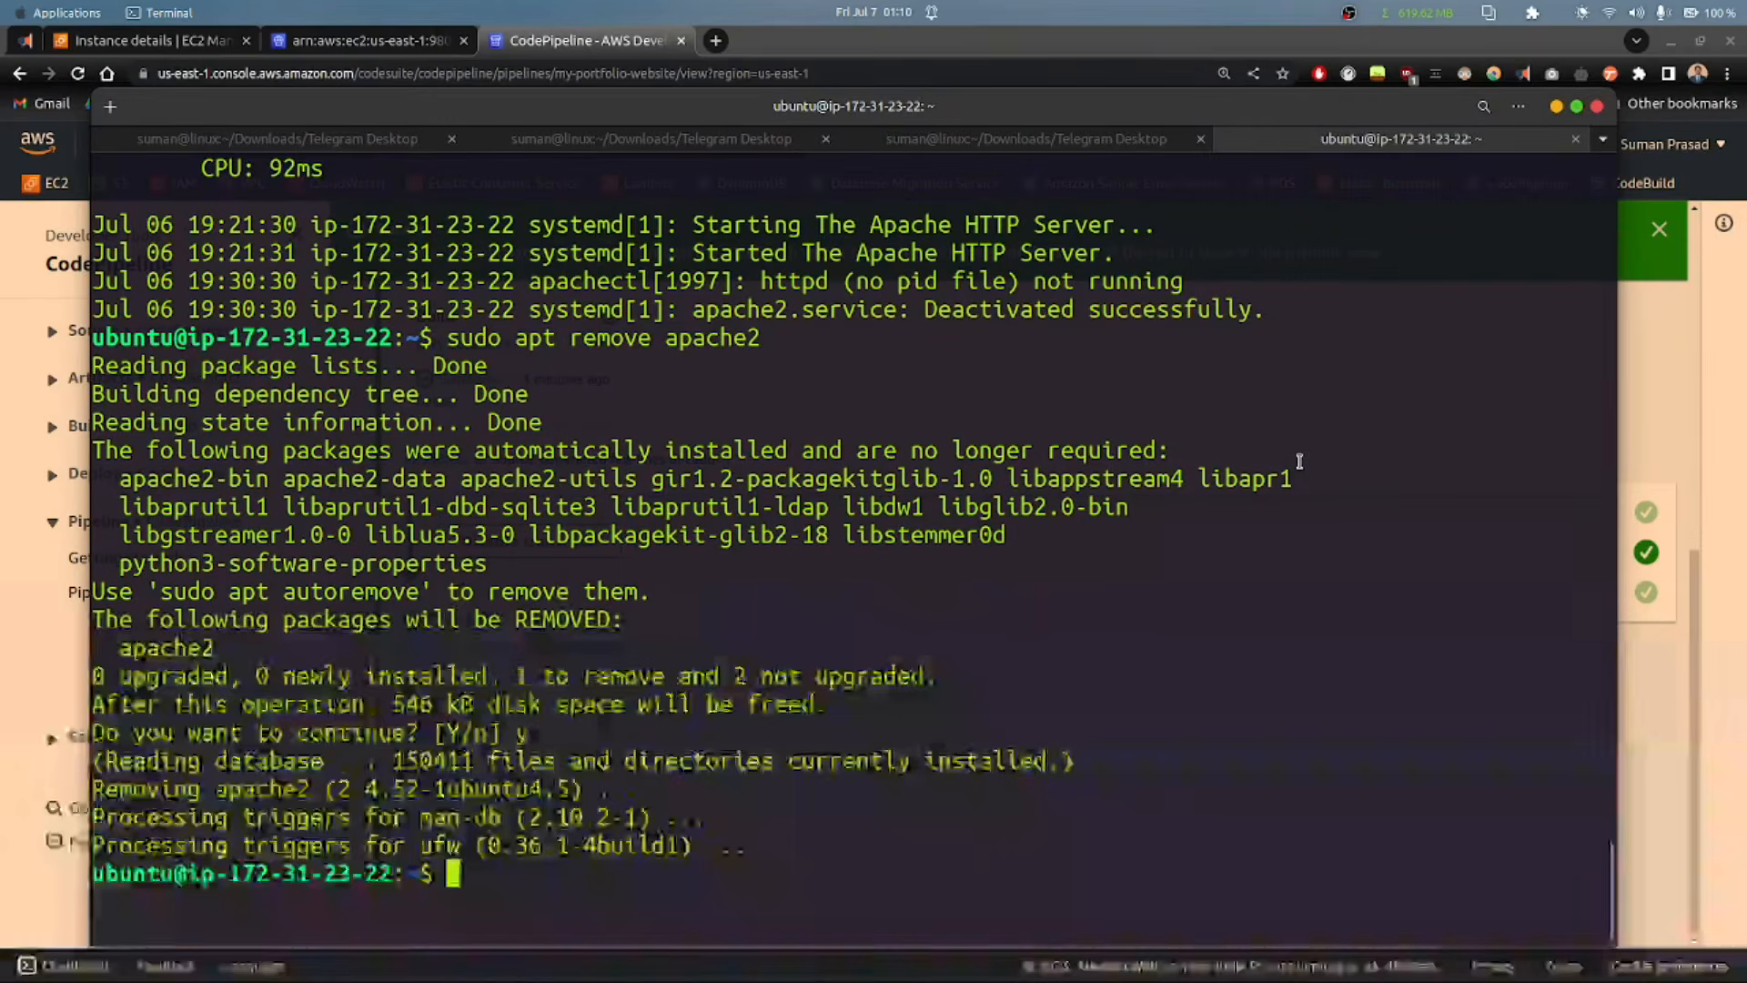
Step: Recall and run systemctl status nginx.service from the command history
key(ctrl+r)
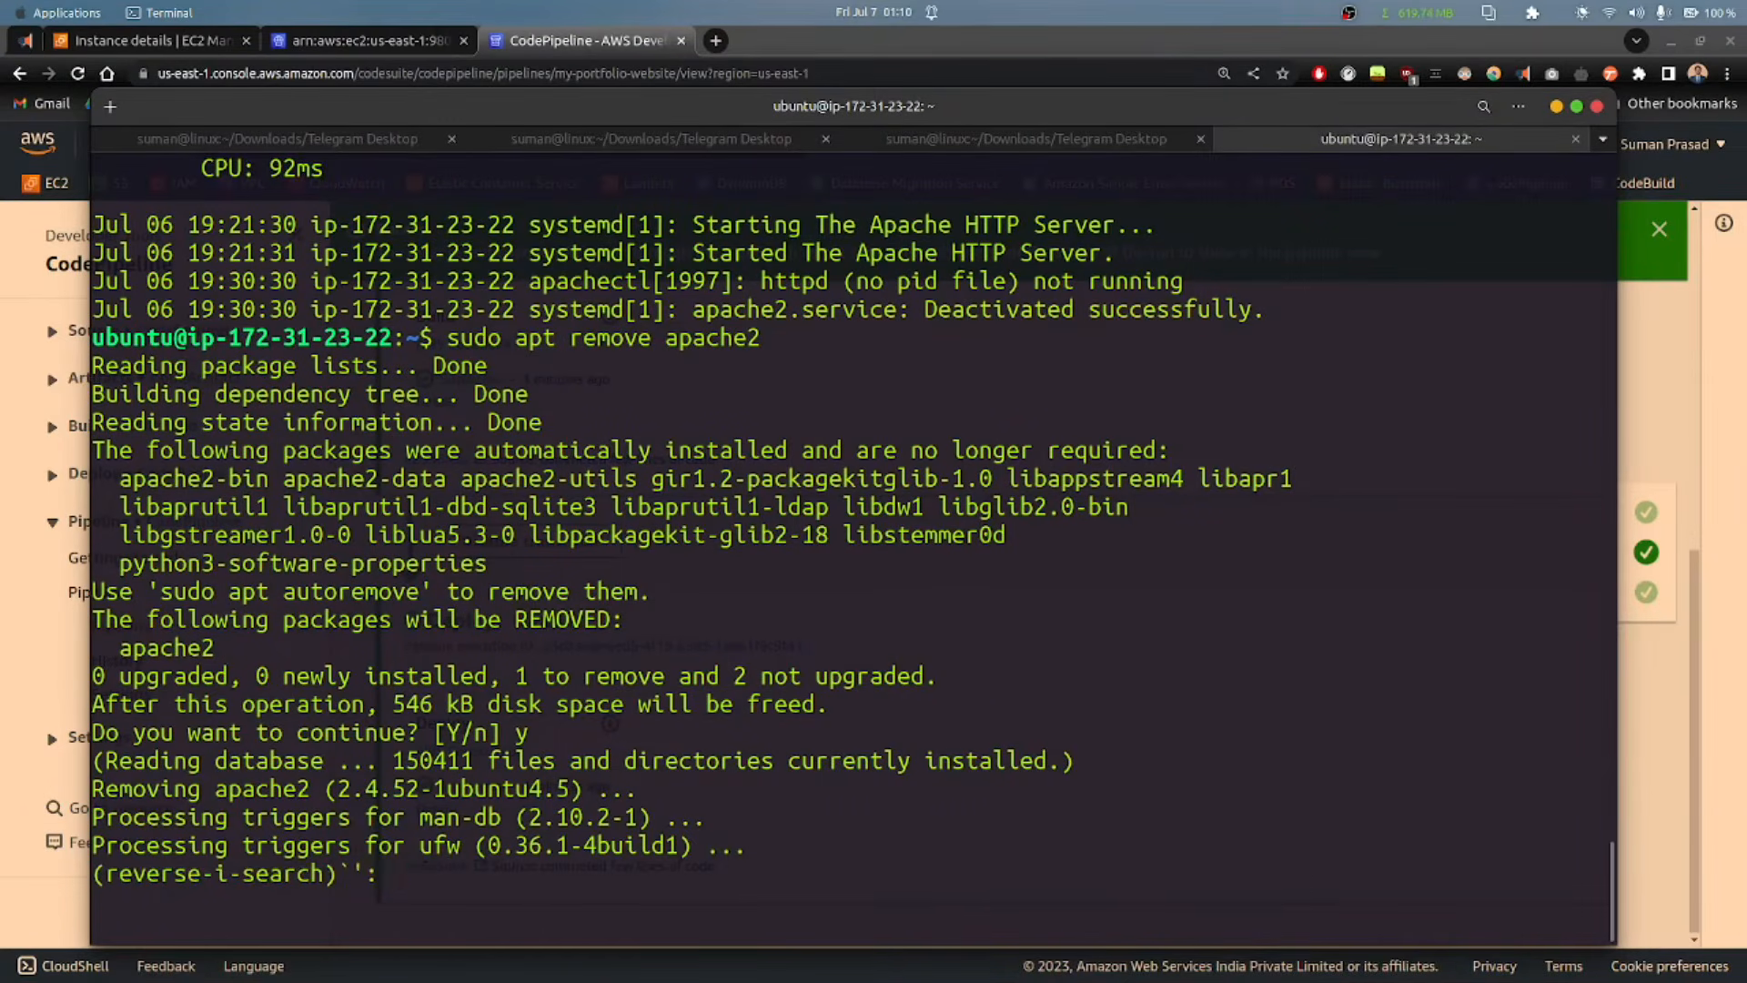
text(statu)
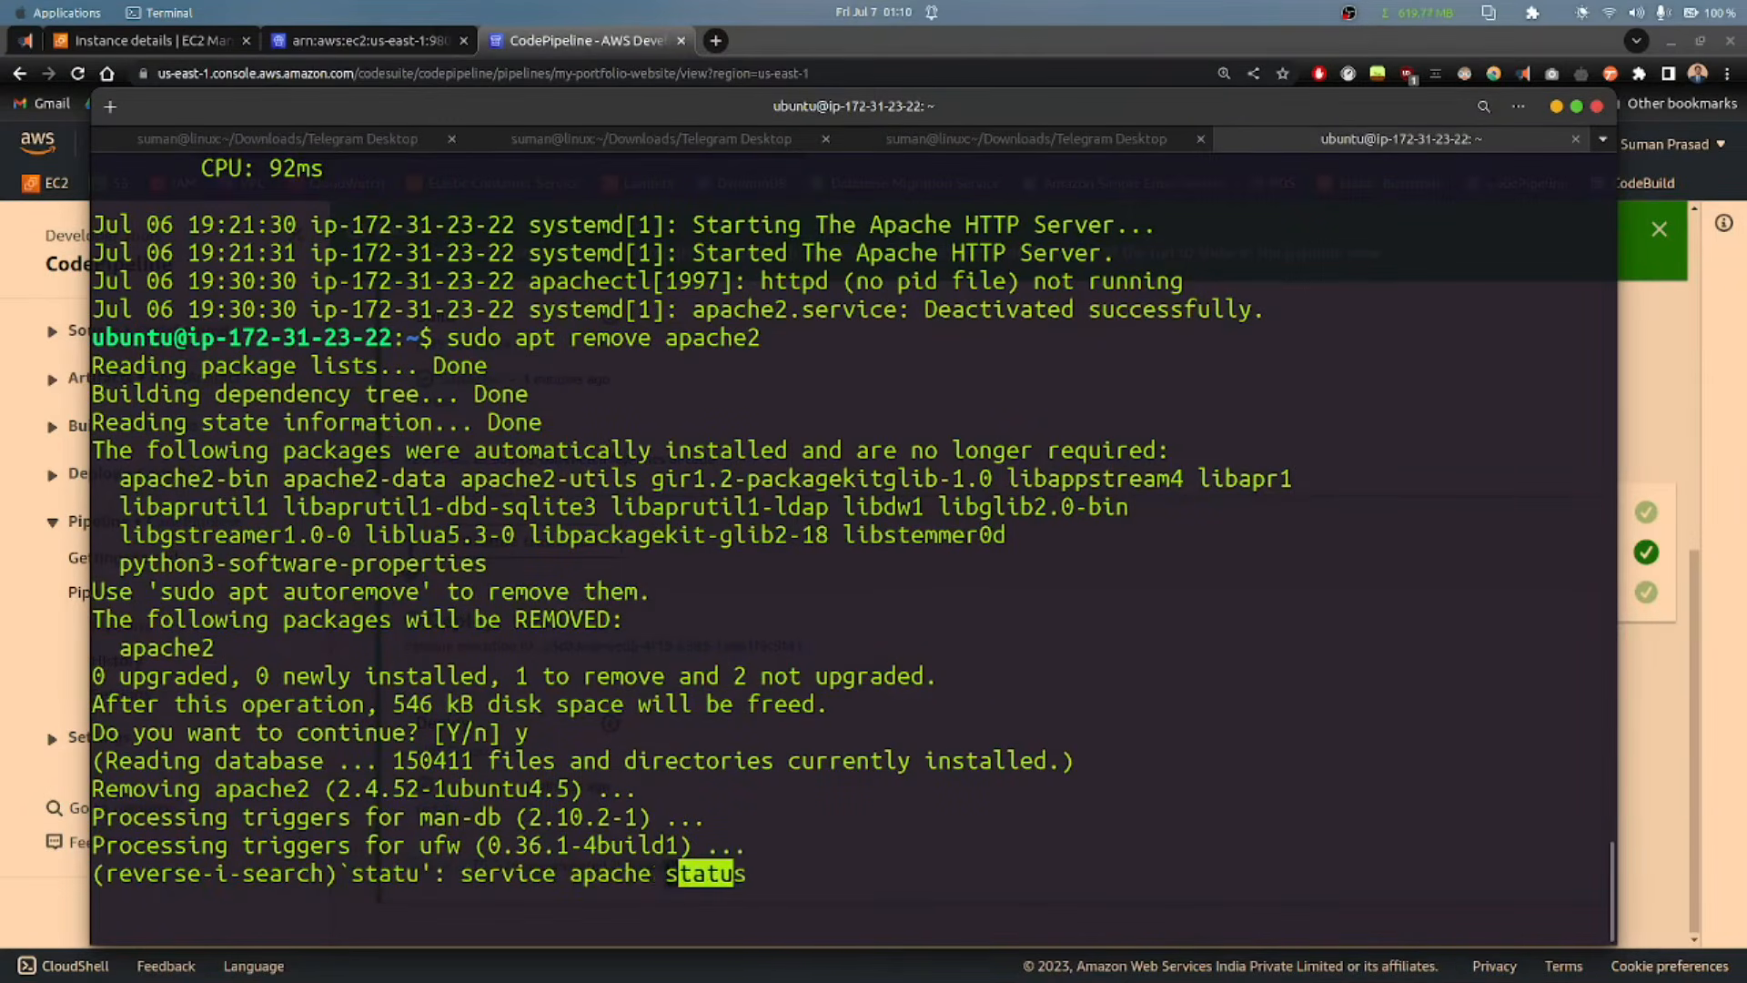
key(ctrl+r)
key(ctrl+r)
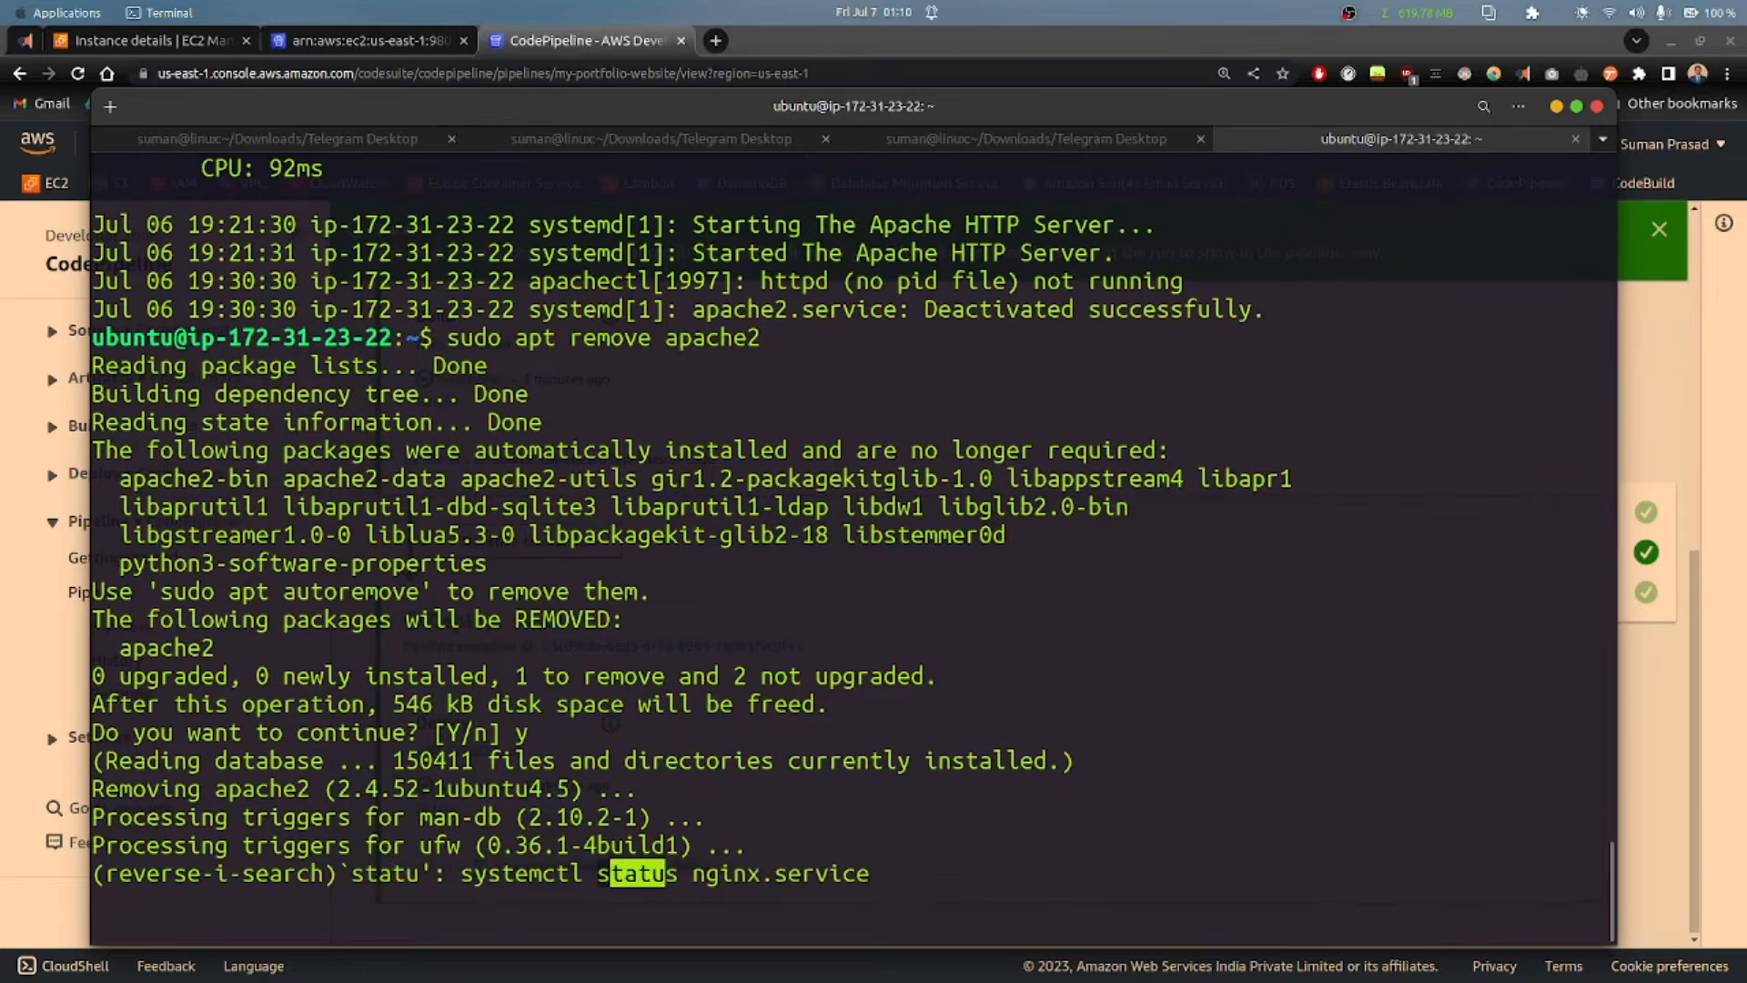
key(Return)
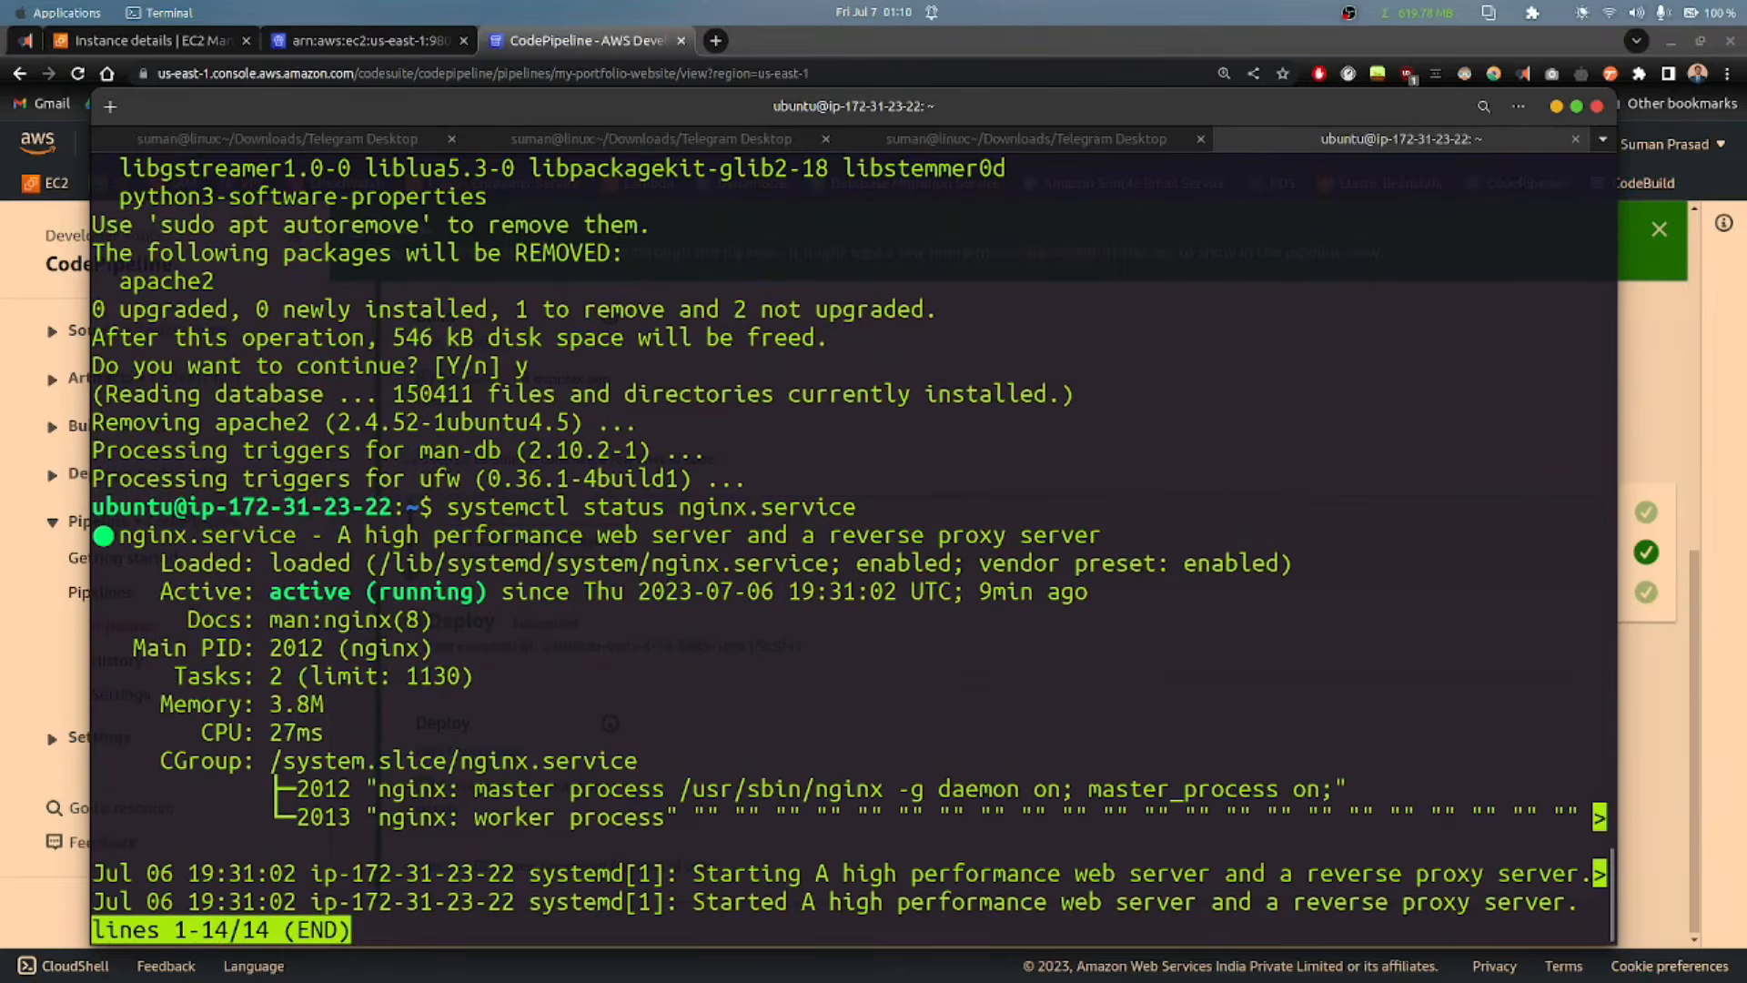
key(ctrl+d)
text(status)
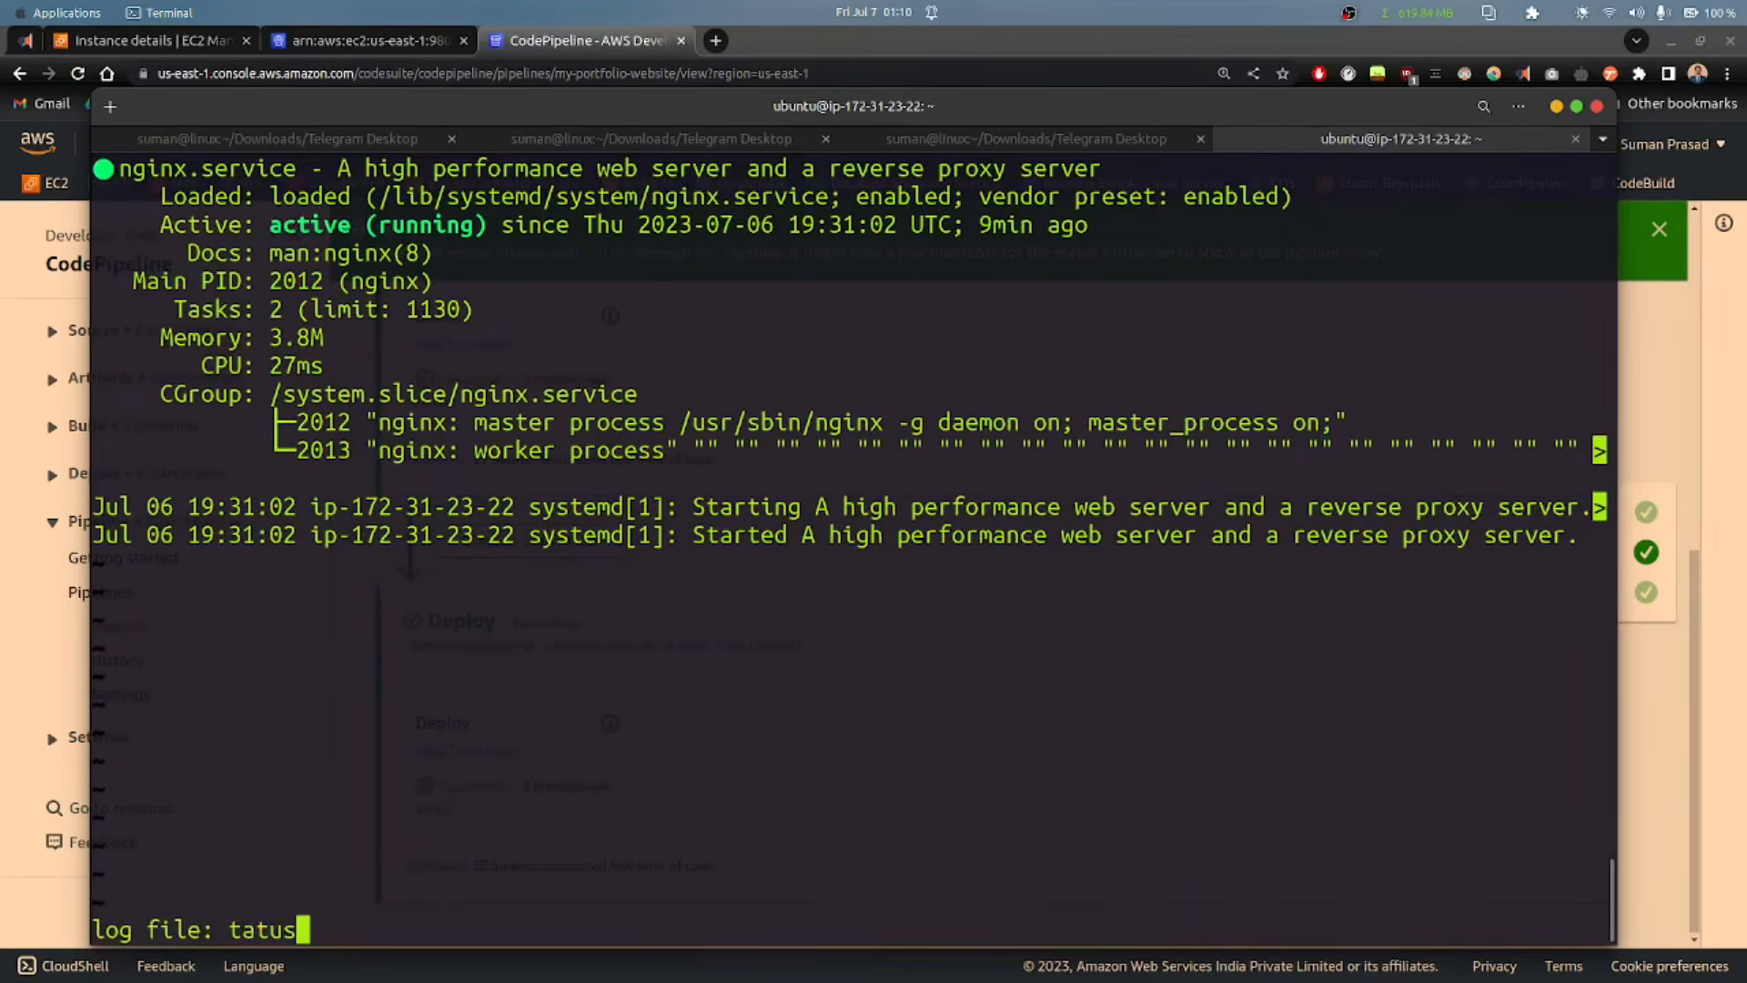
key(BackSpace)
key(BackSpace)
key(BackSpace)
key(BackSpace)
key(BackSpace)
key(BackSpace)
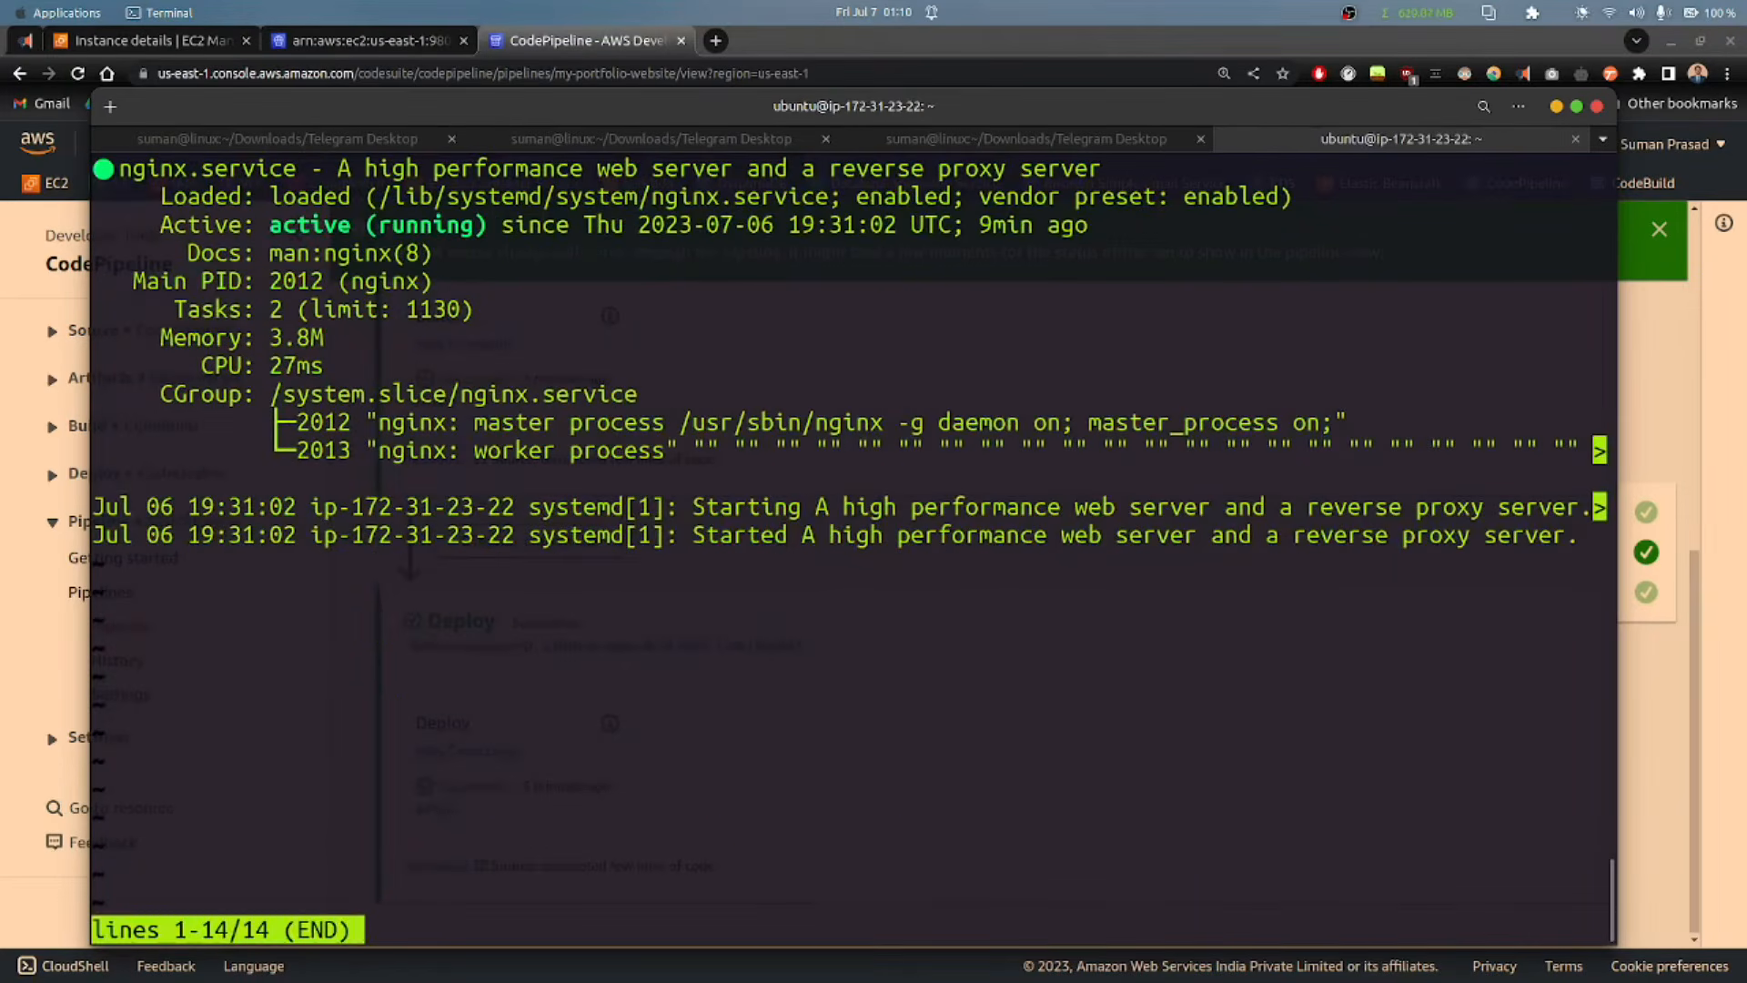
Step: Leave the nginx status output, run sudo service codedeploy-agent status from the history and check the agent's Active line
key(q)
key(ctrl+r)
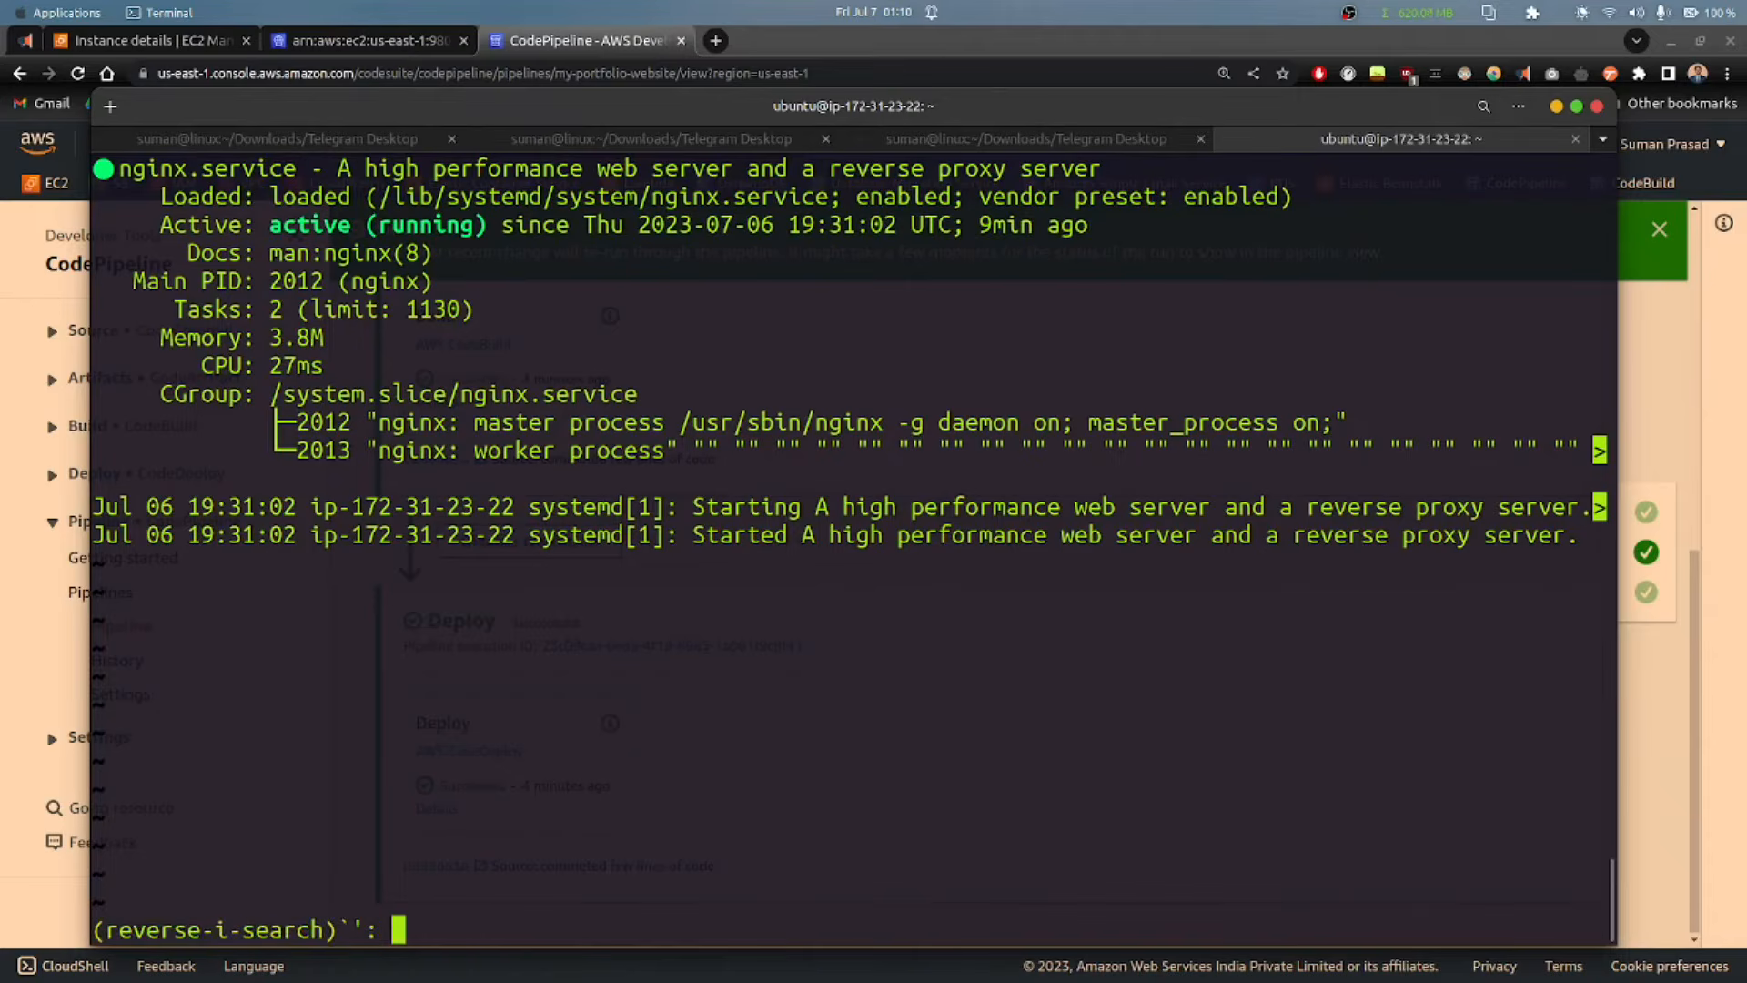
text(code)
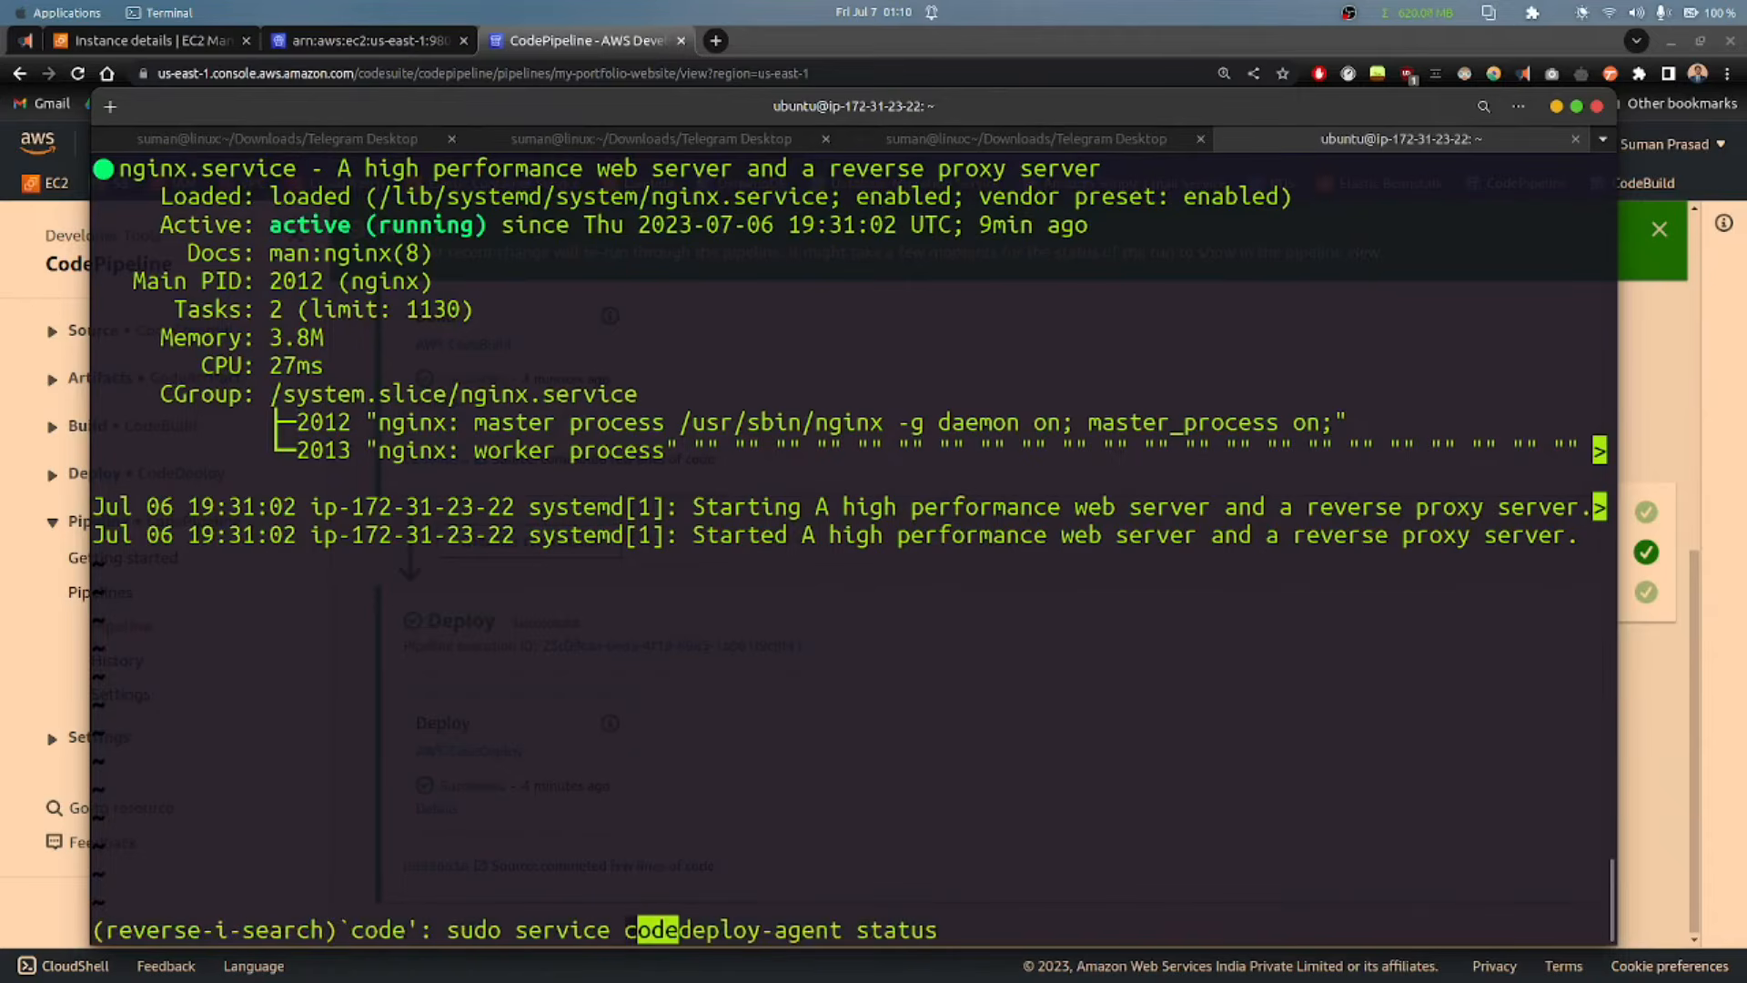
key(Return)
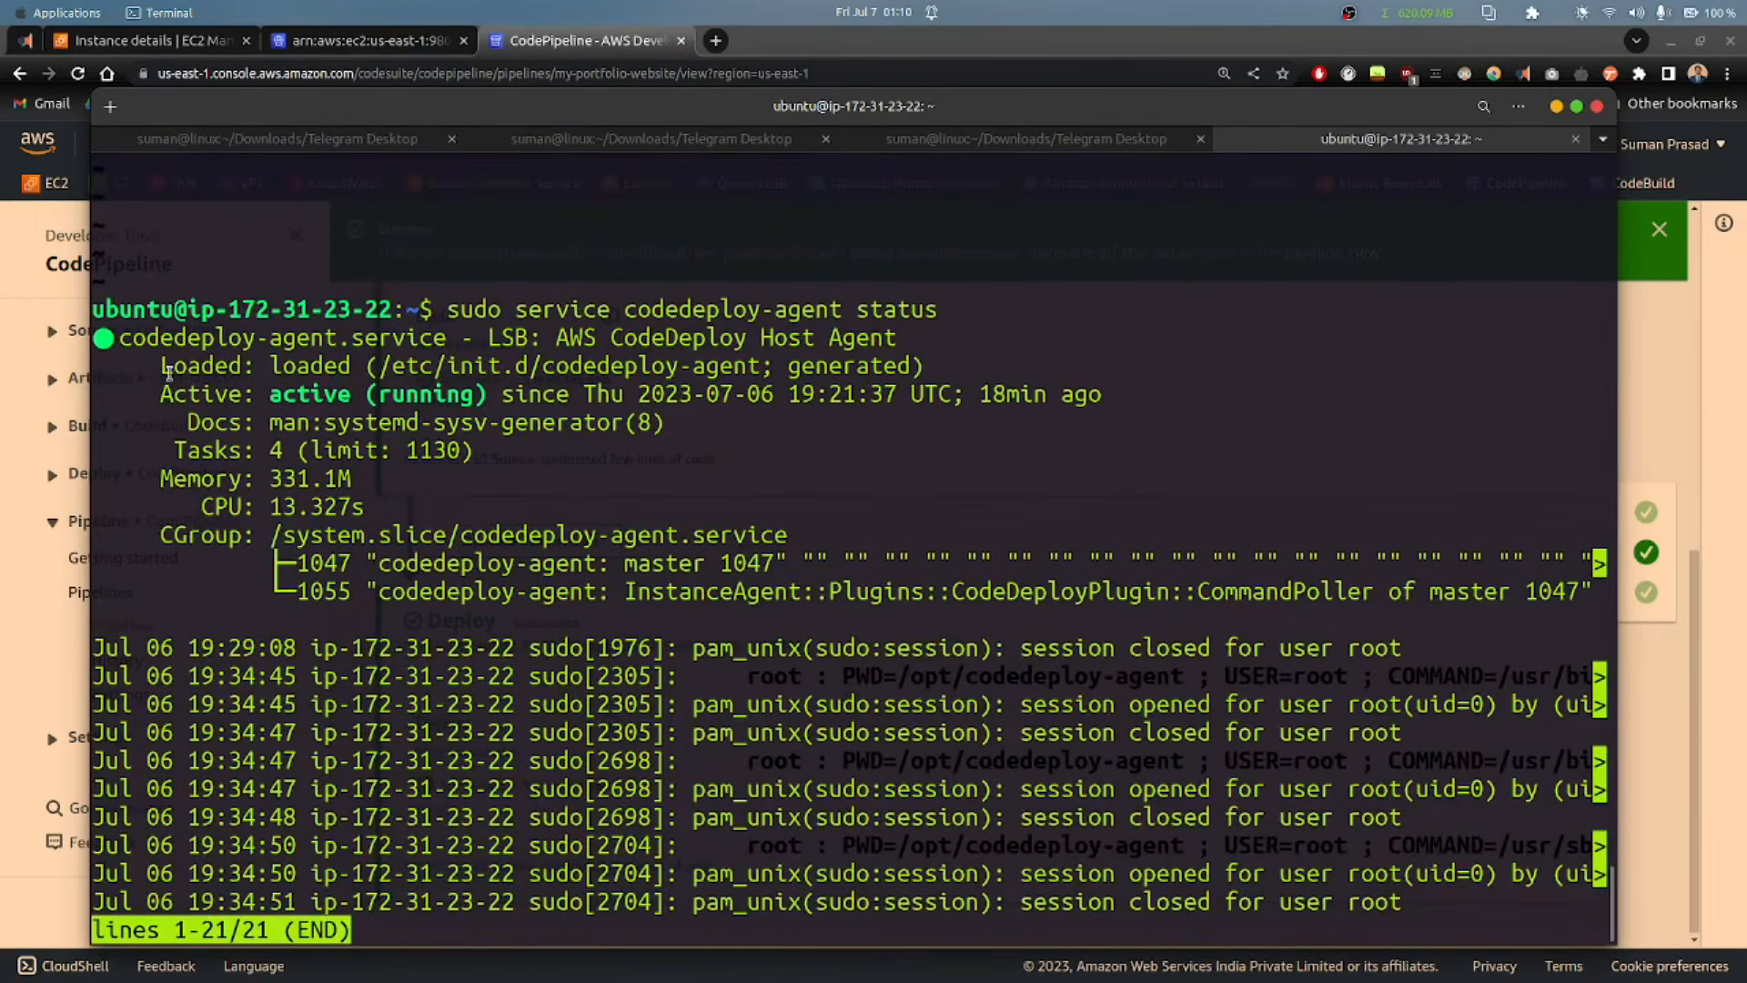
drag(164, 394, 489, 394)
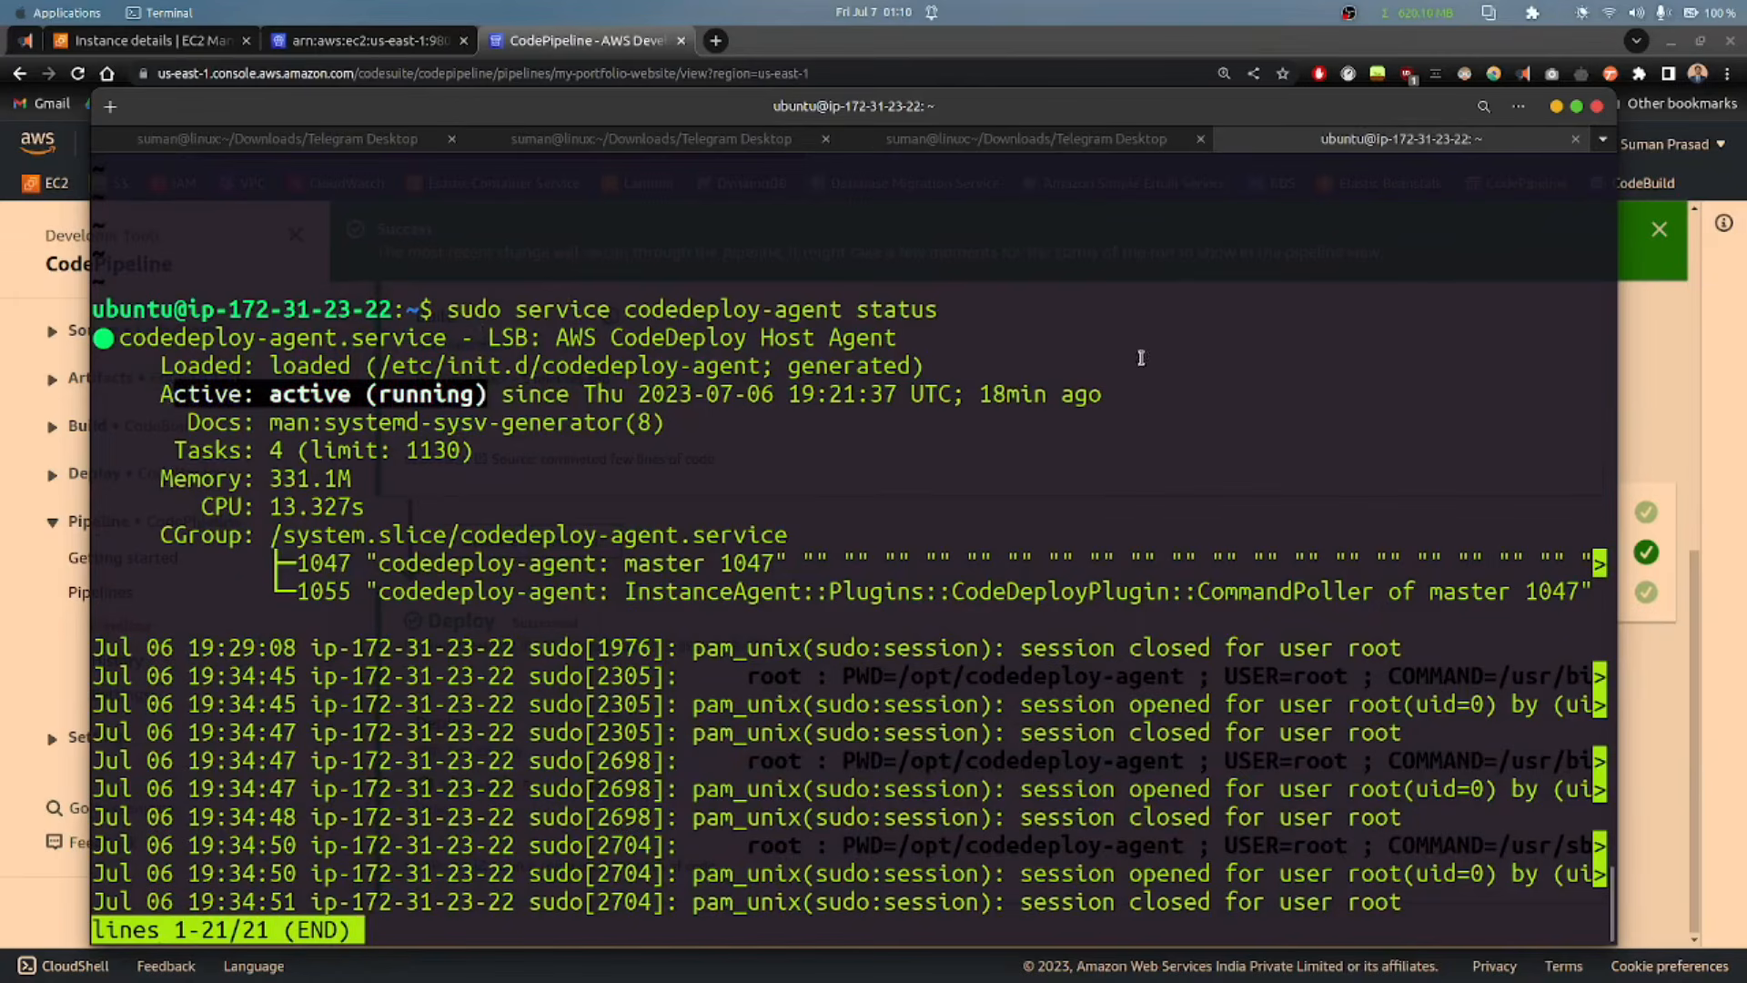
Step: Switch to the github.dev editor in Chrome and replace "Subscribers" with "Everyone" in the first hero heading of index.html
click(1556, 106)
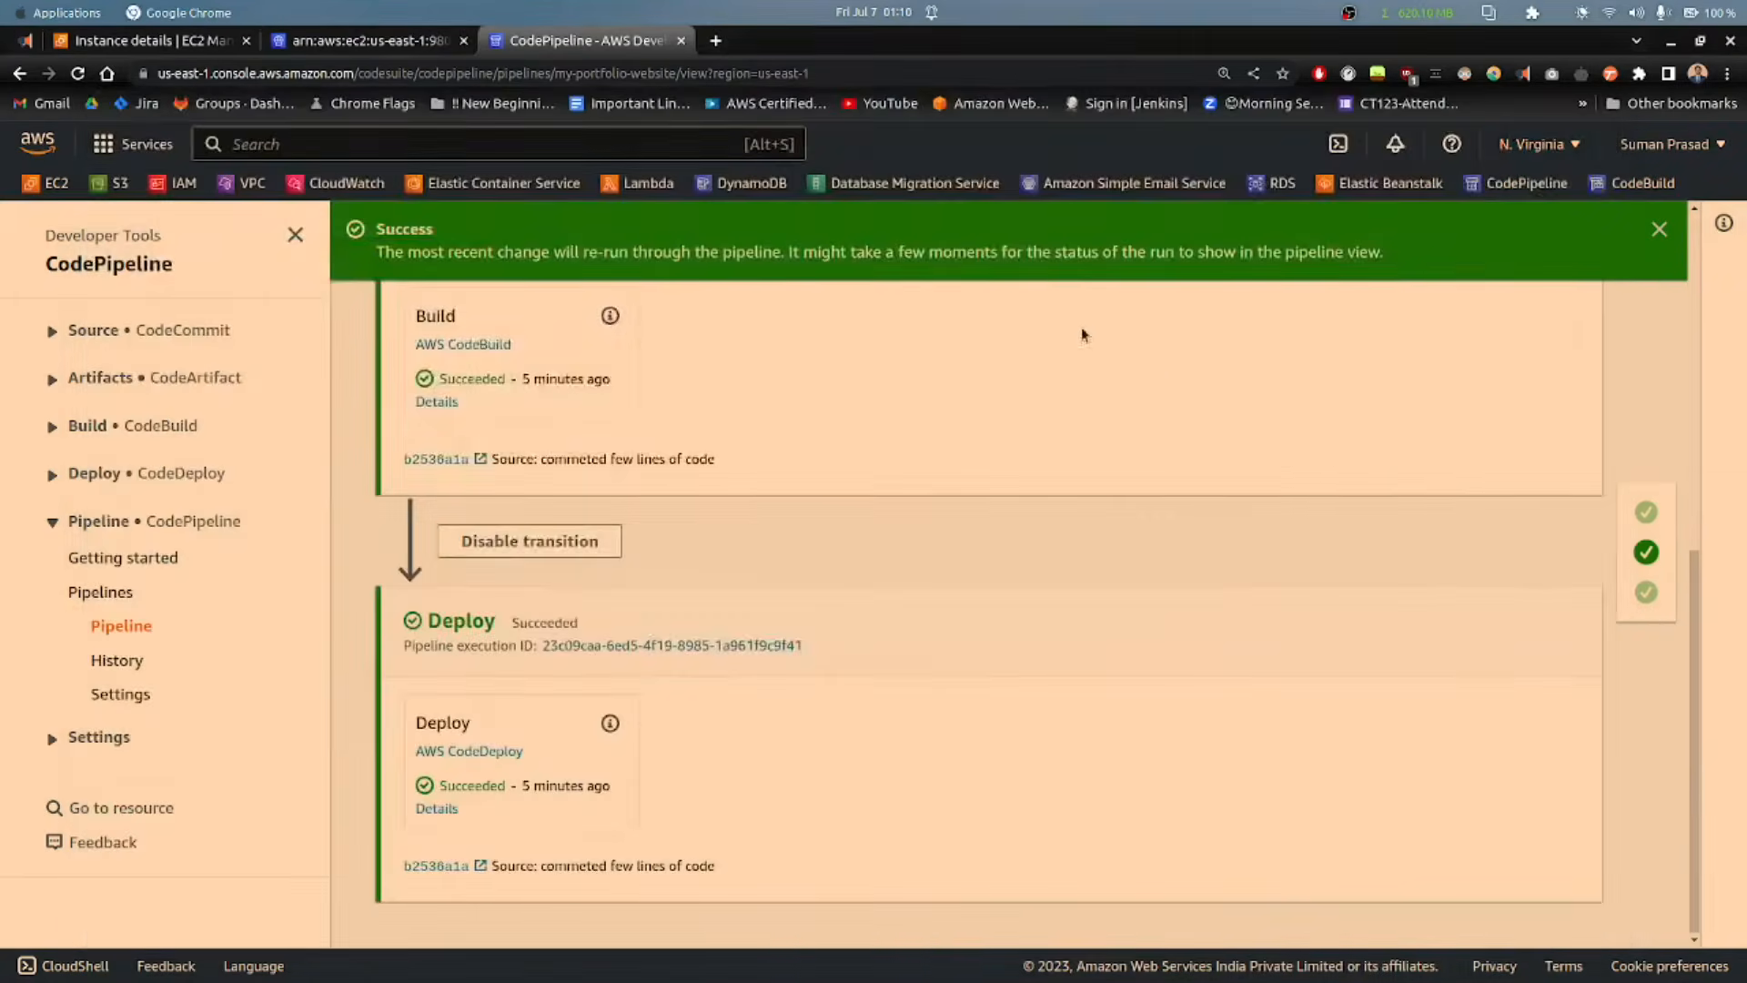
key(alt+Tab)
key(alt+Tab)
key(alt+Tab)
key(alt+Tab)
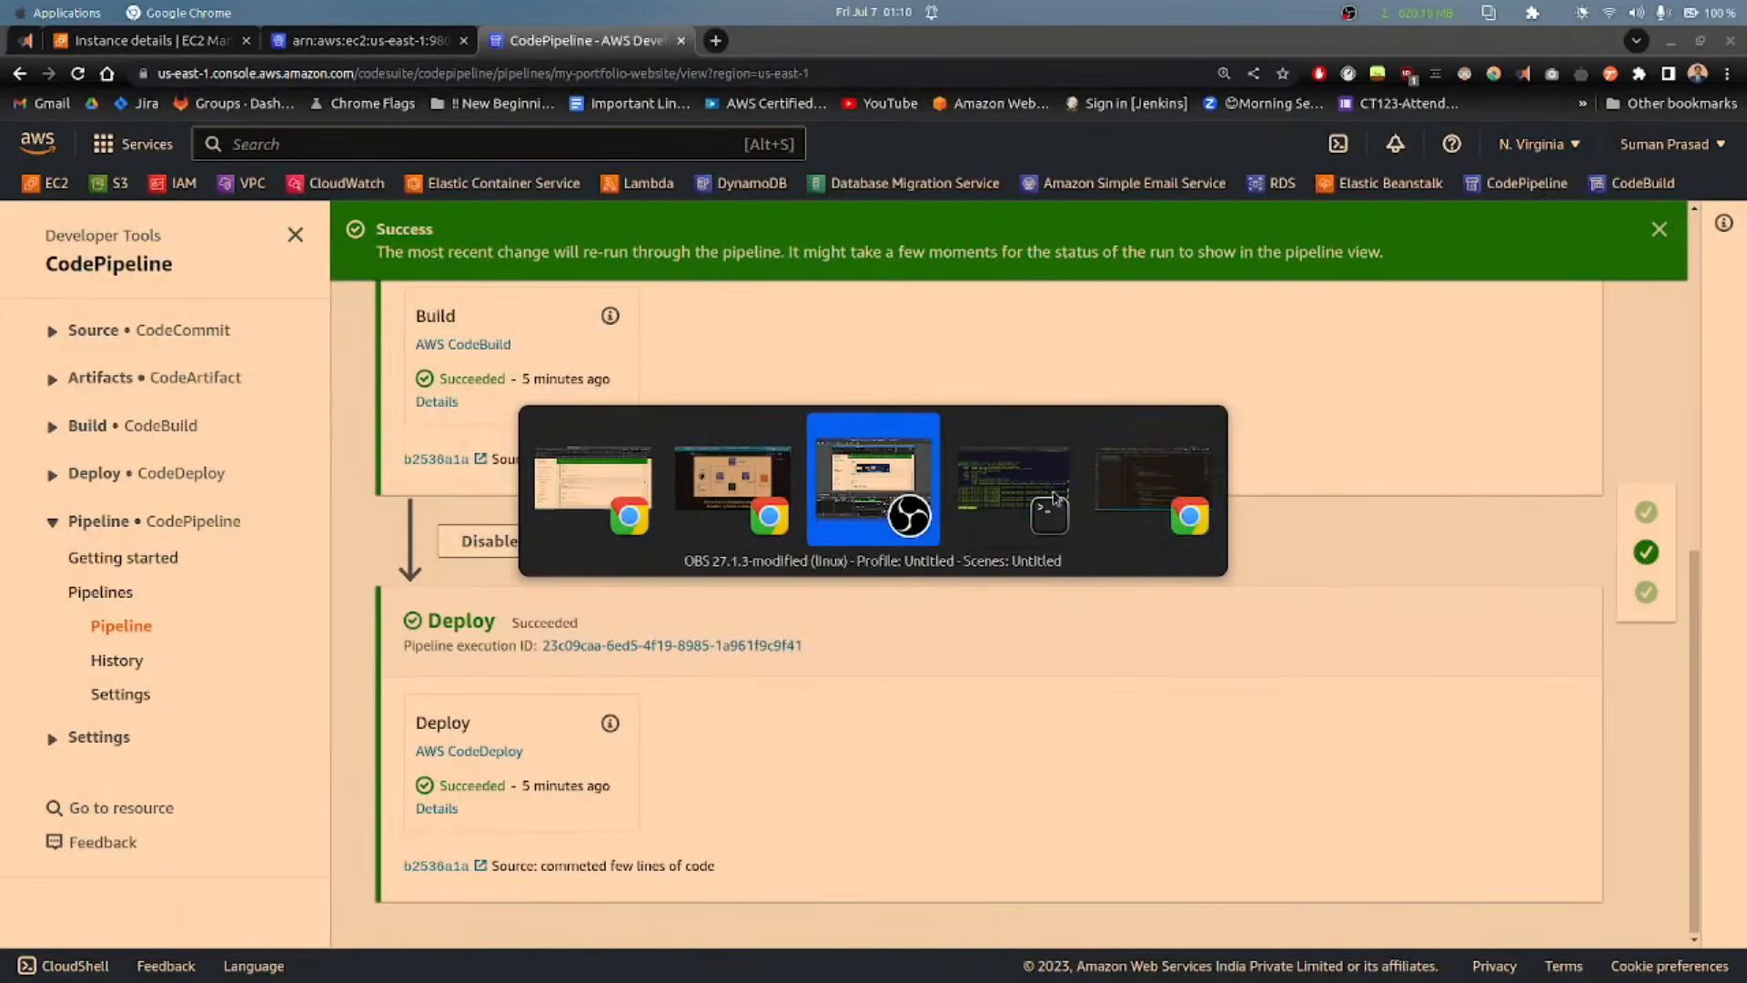
click(1183, 496)
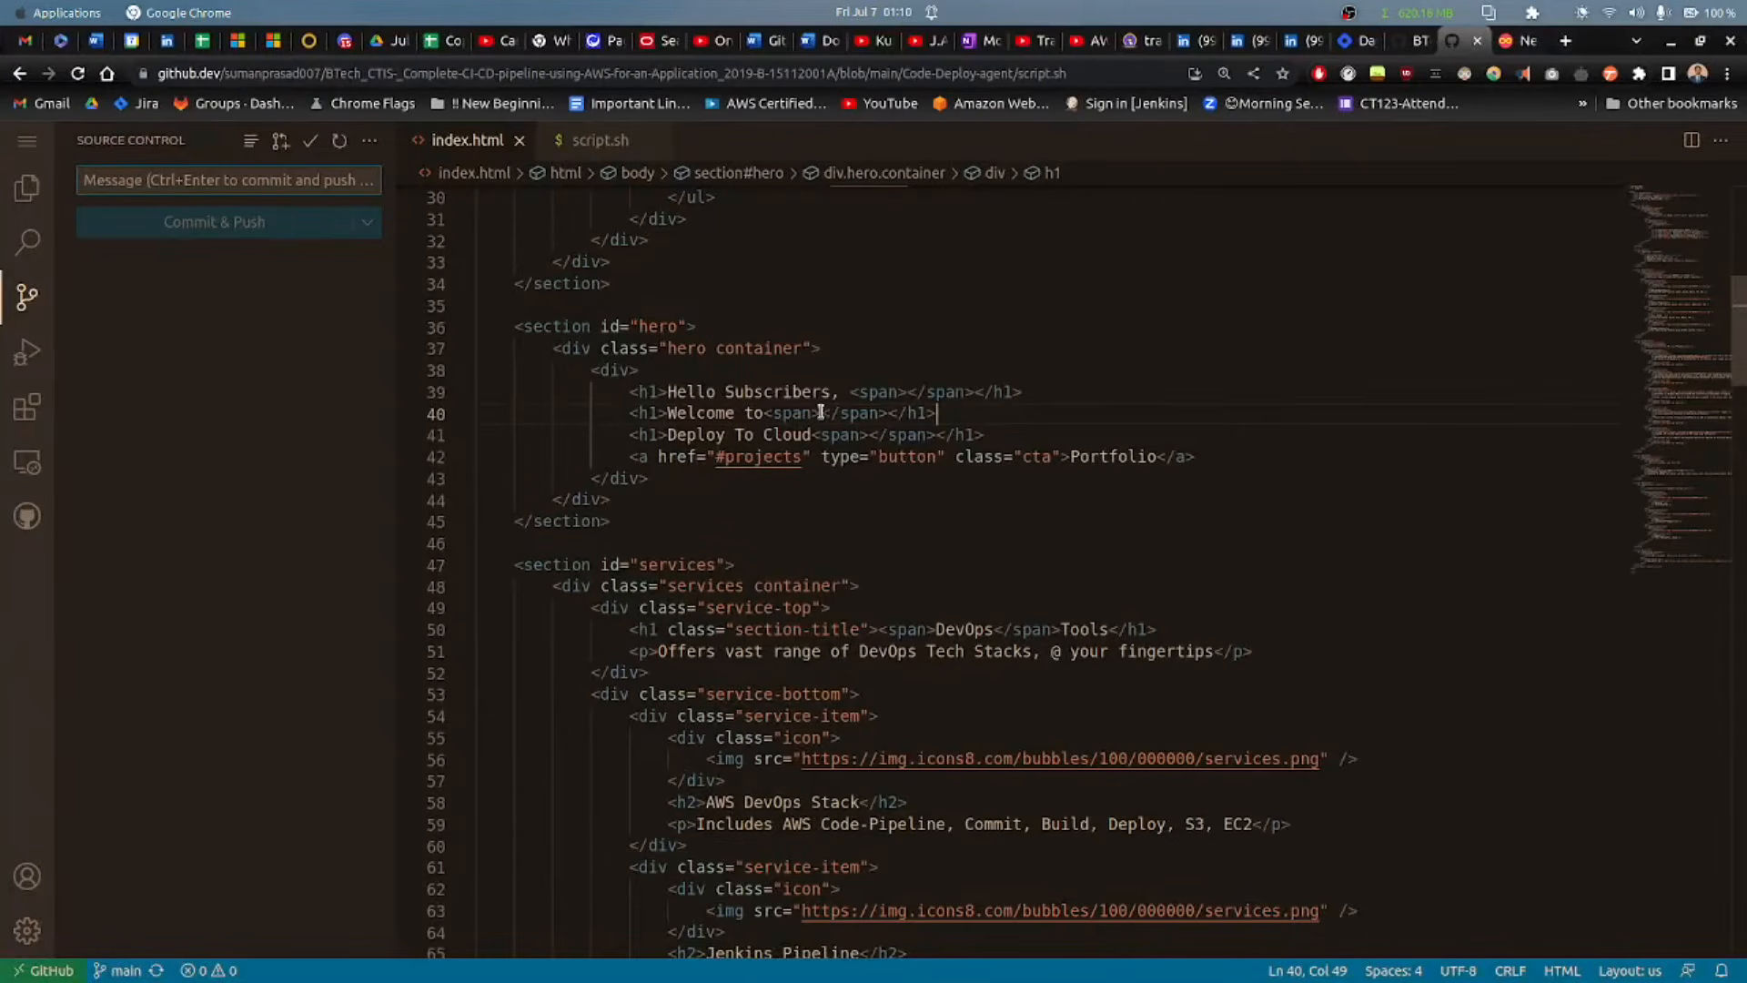
click(750, 391)
double_click(751, 391)
text(Everyone)
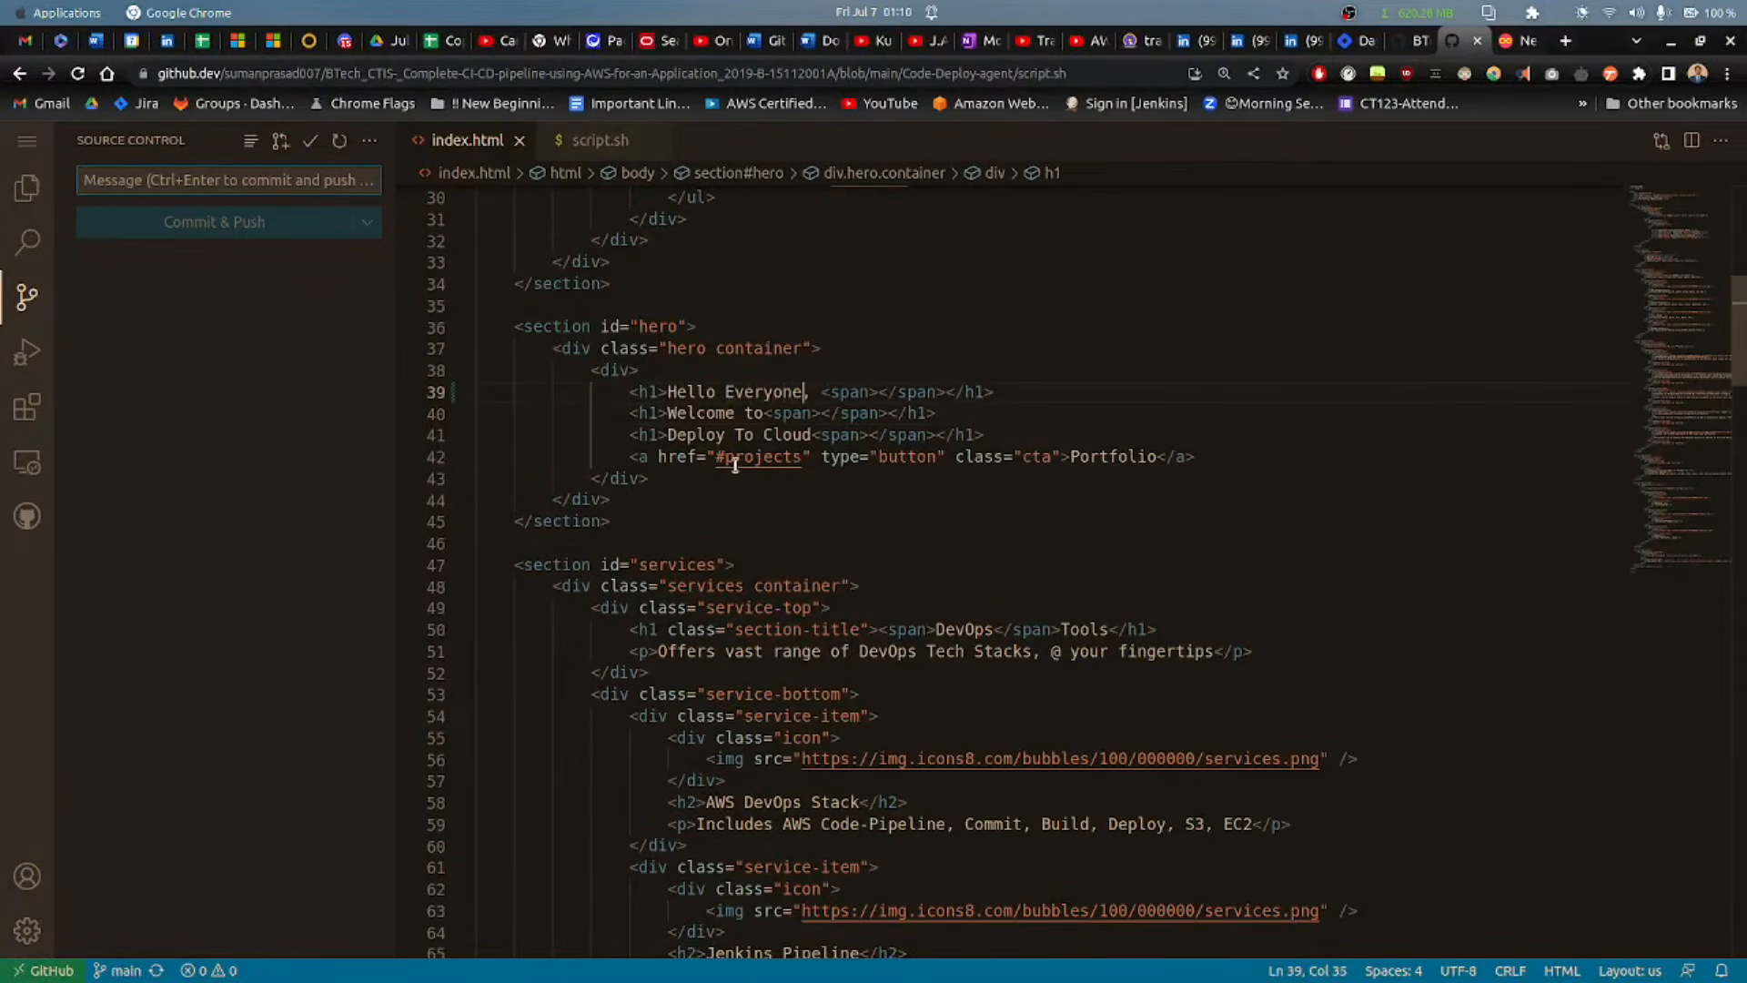
Step: Commit and push the index.html change with the message "modified the index file"
click(269, 185)
text(mod)
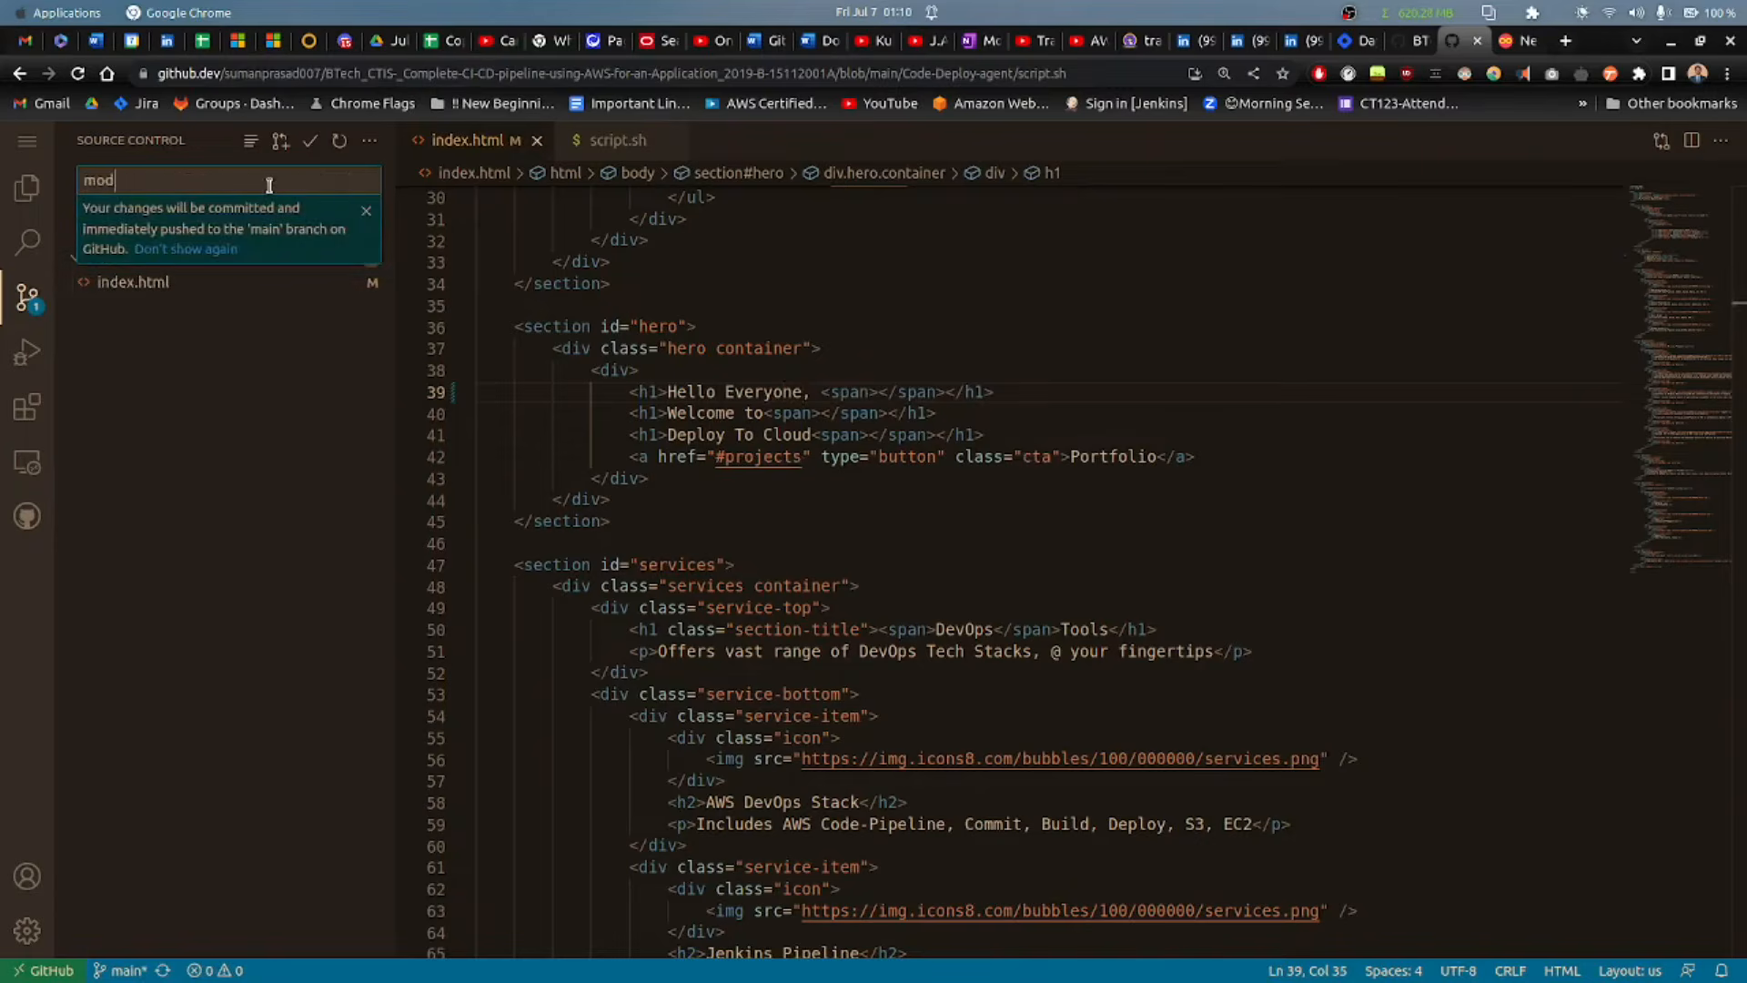
text(ified the index file)
click(310, 142)
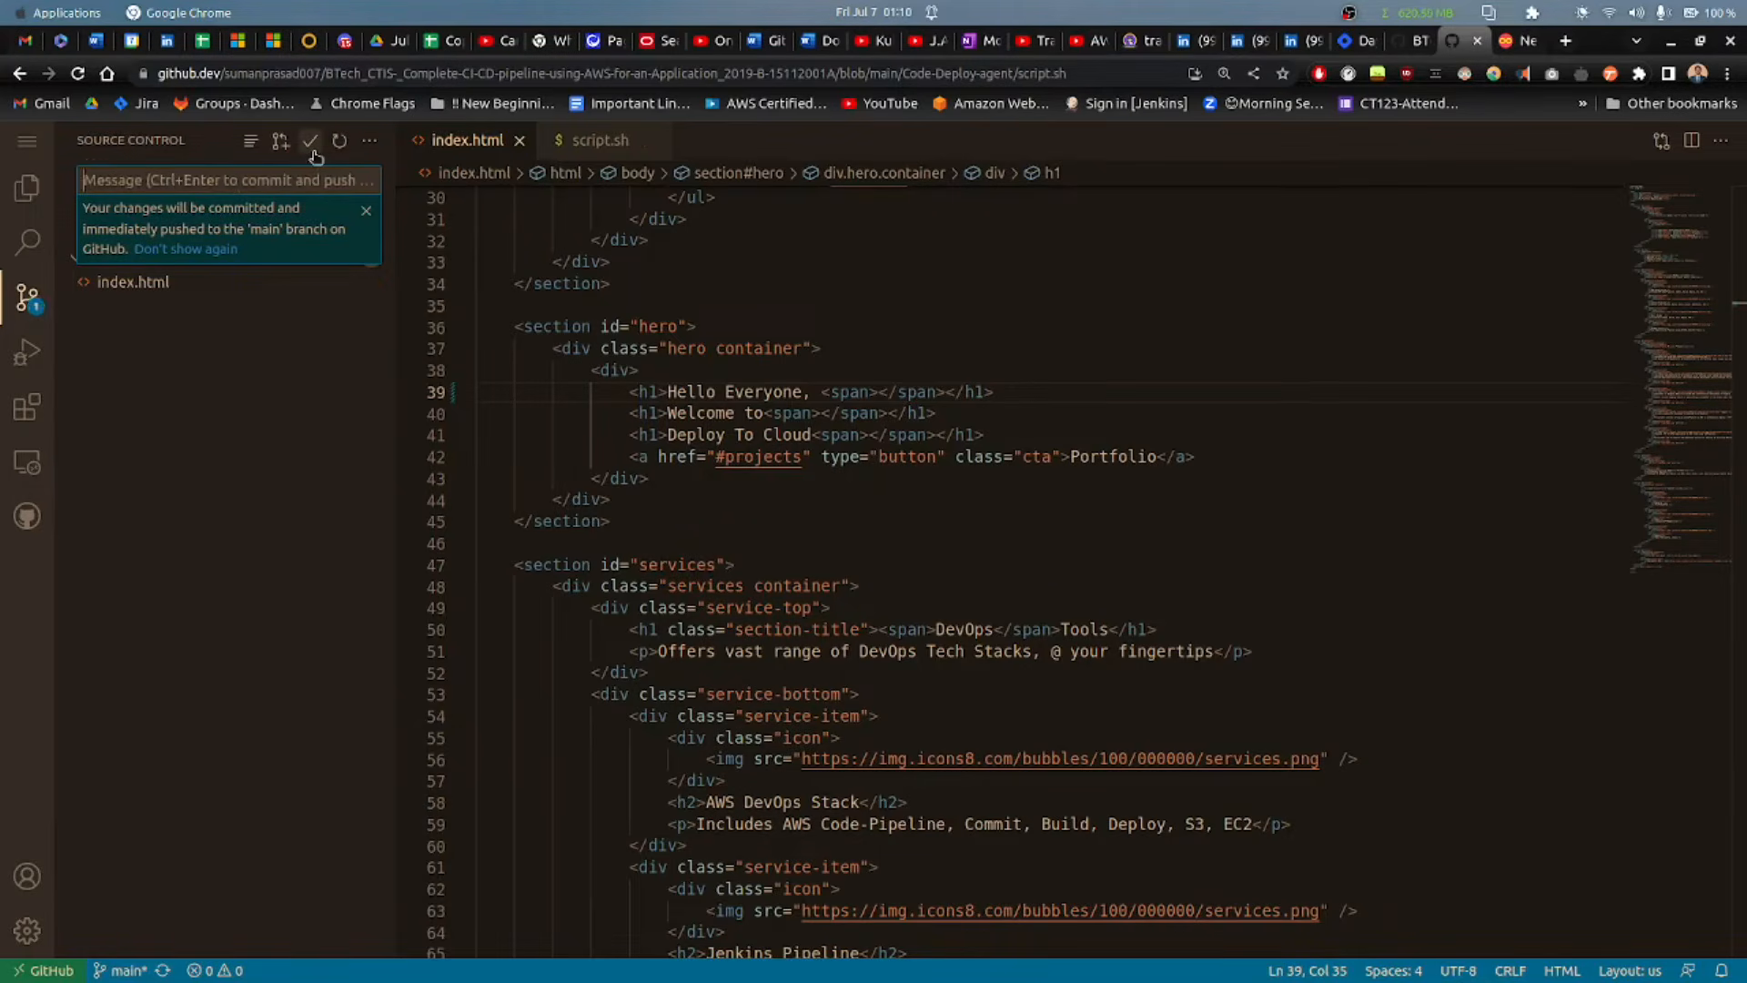
Step: Return to the CodePipeline window, reload the my-portfolio-website pipeline and check the Source stage's status
key(alt+Tab)
key(alt+Tab)
key(alt+shift+Tab)
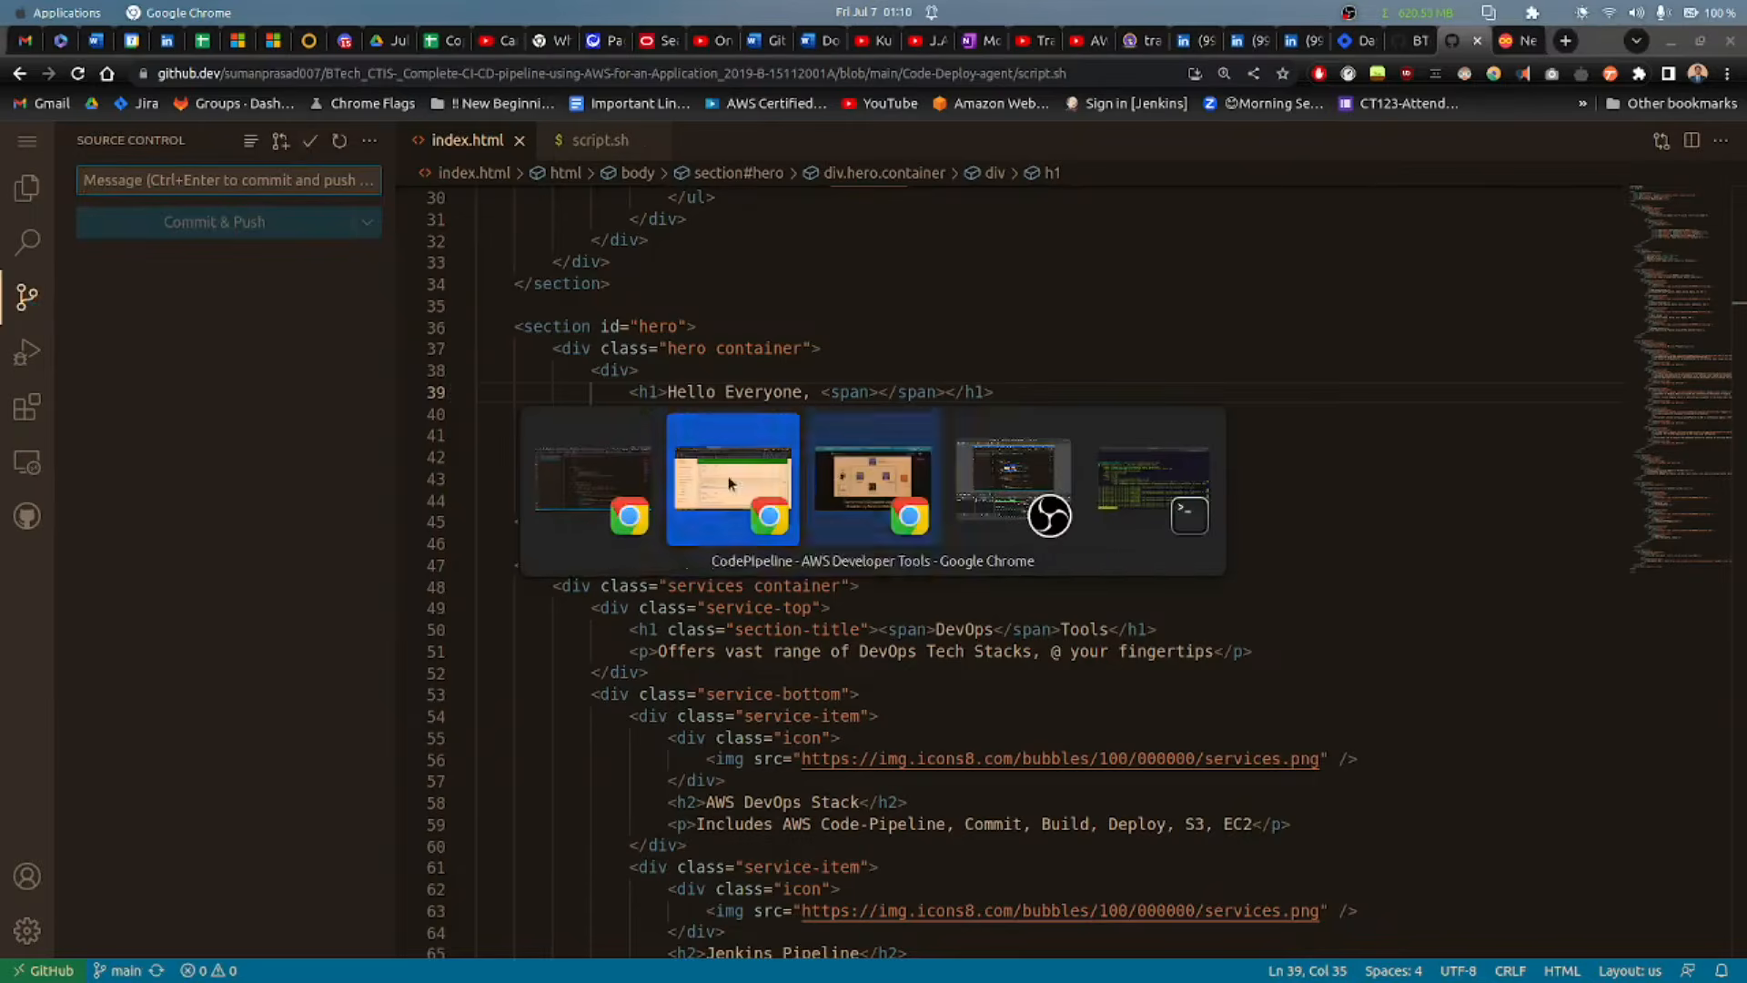
scroll(709, 407, up, 5)
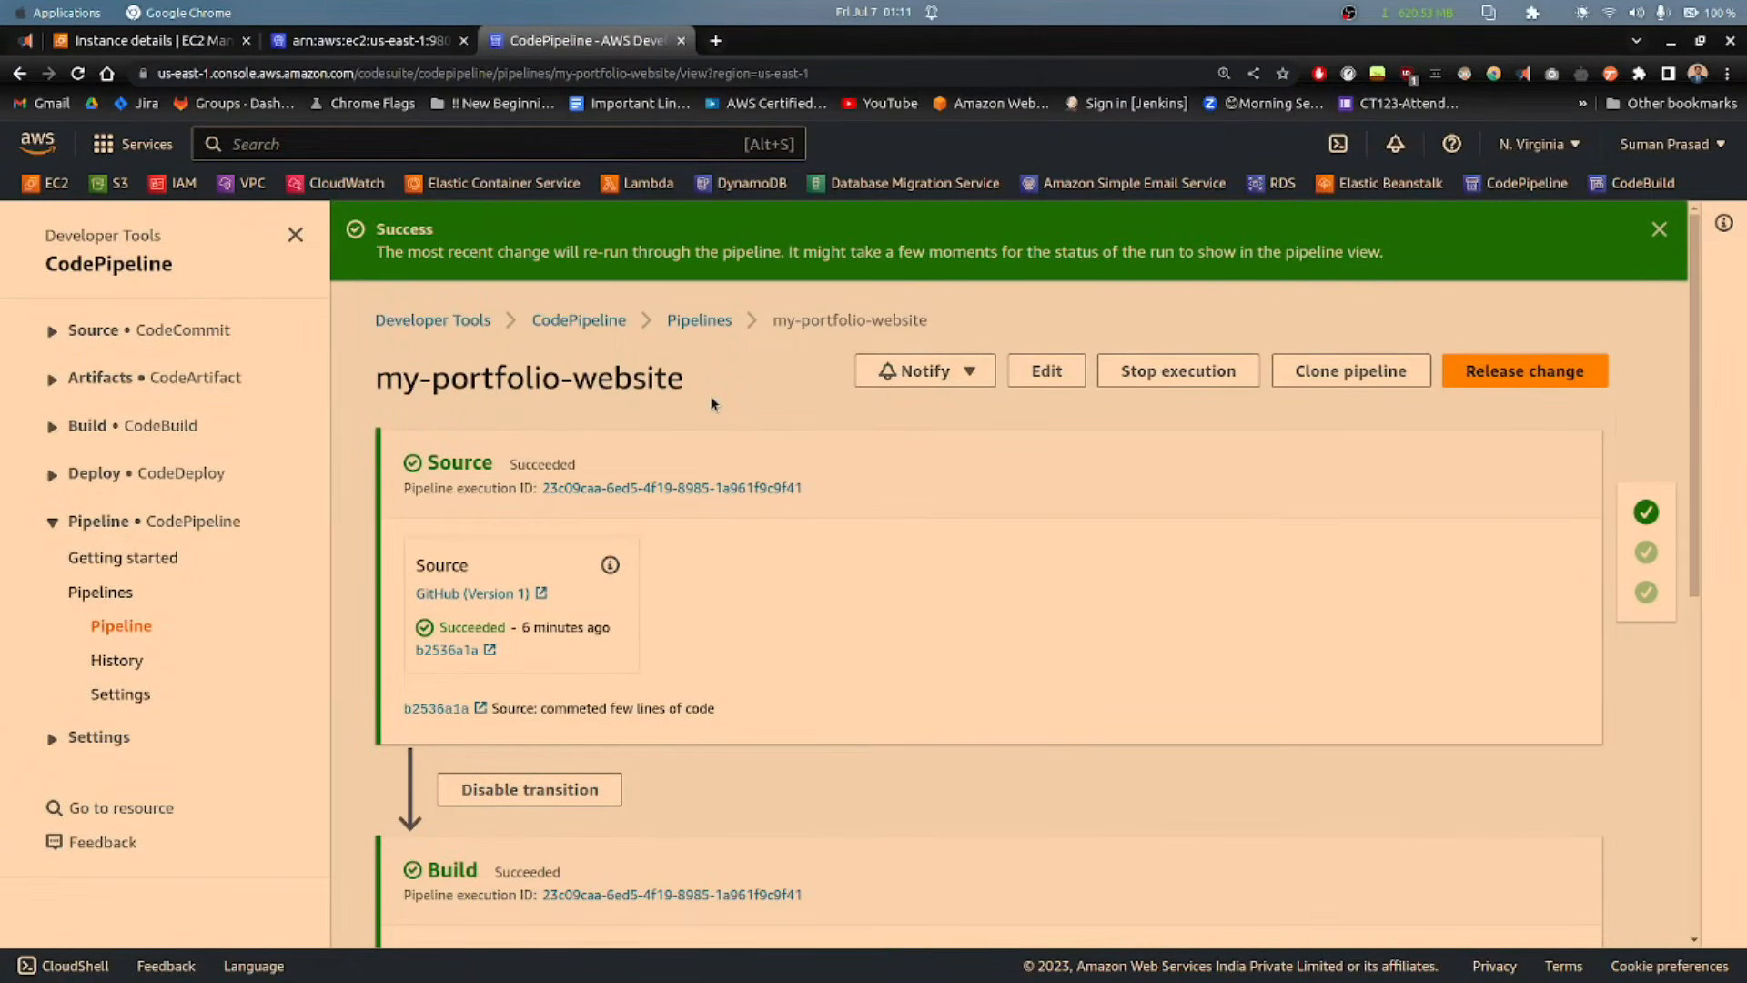
key(F5)
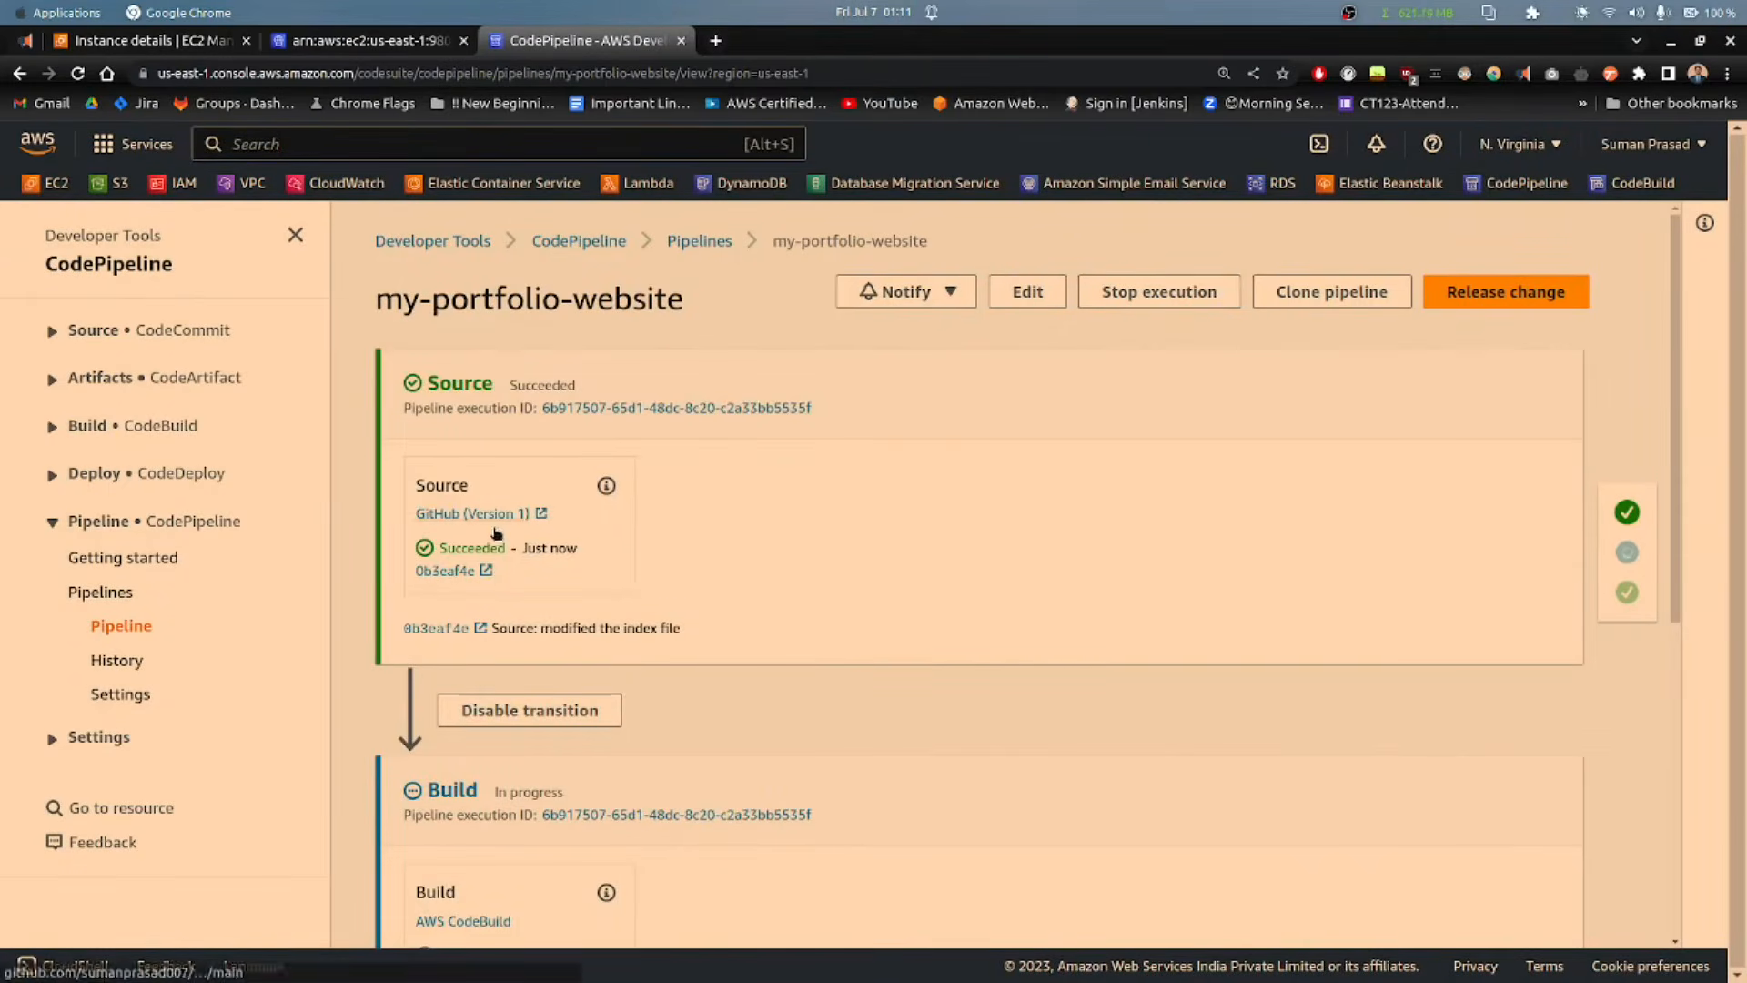
drag(606, 549, 369, 562)
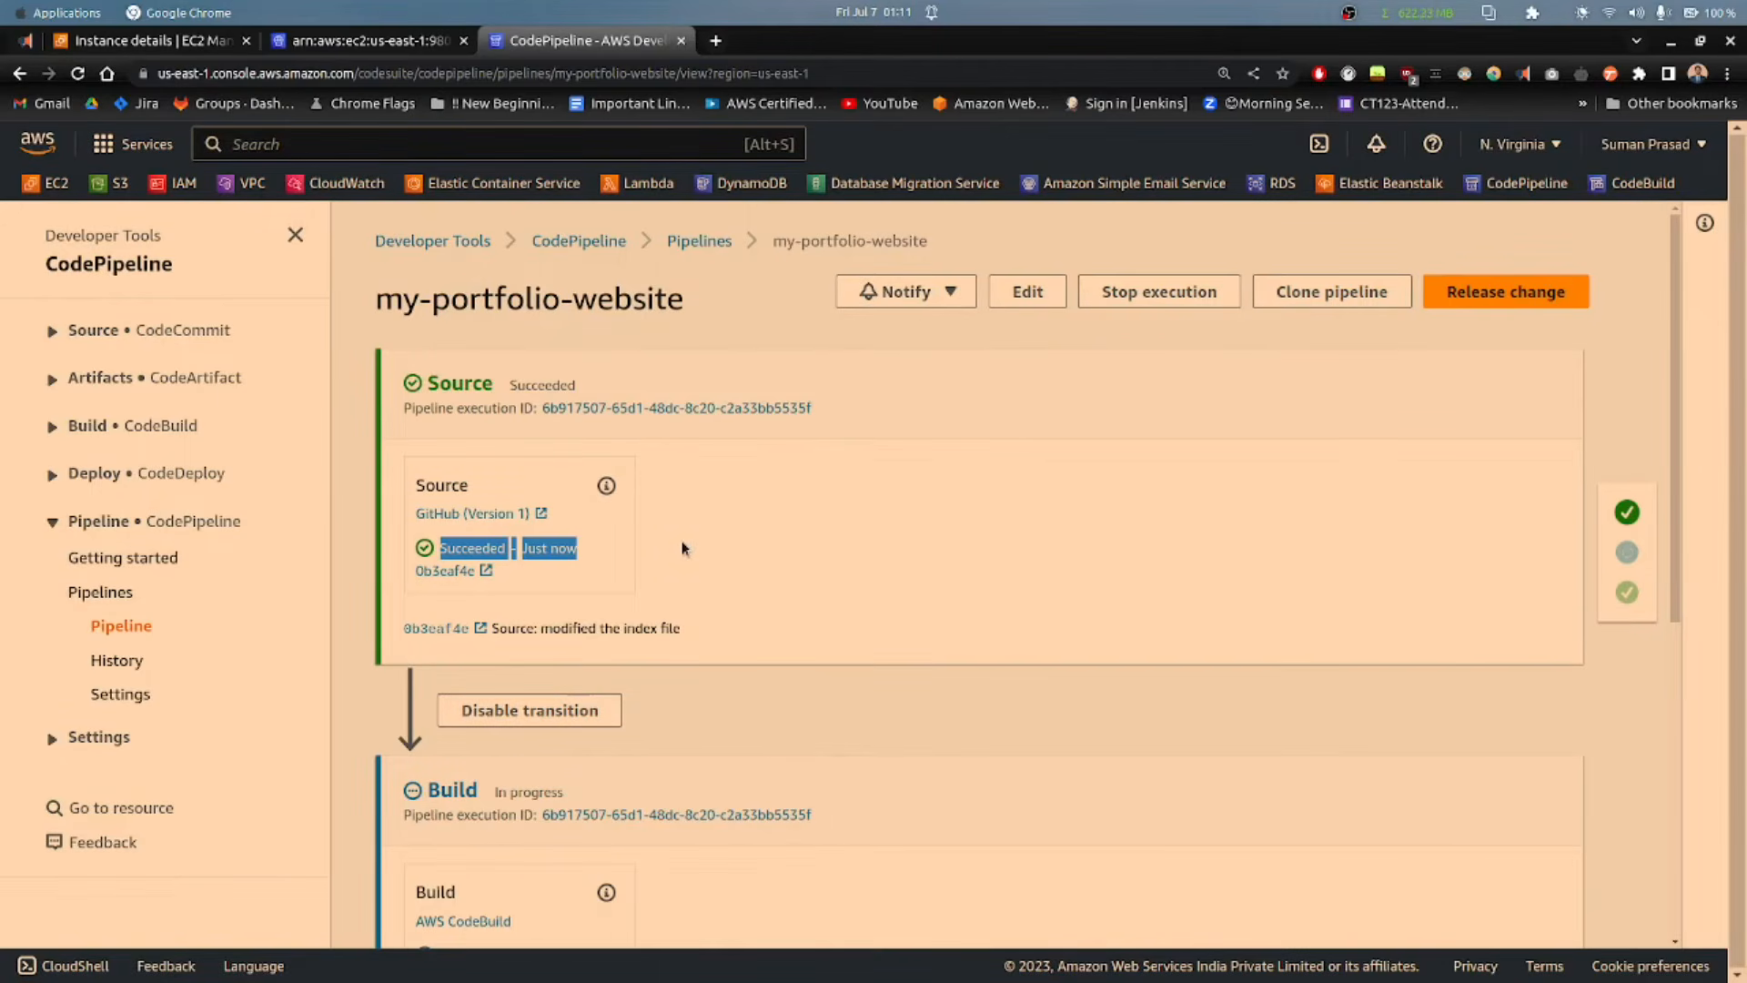
Step: Open the details of the pipeline's current build and examine its phase details
scroll(685, 548, down, 3)
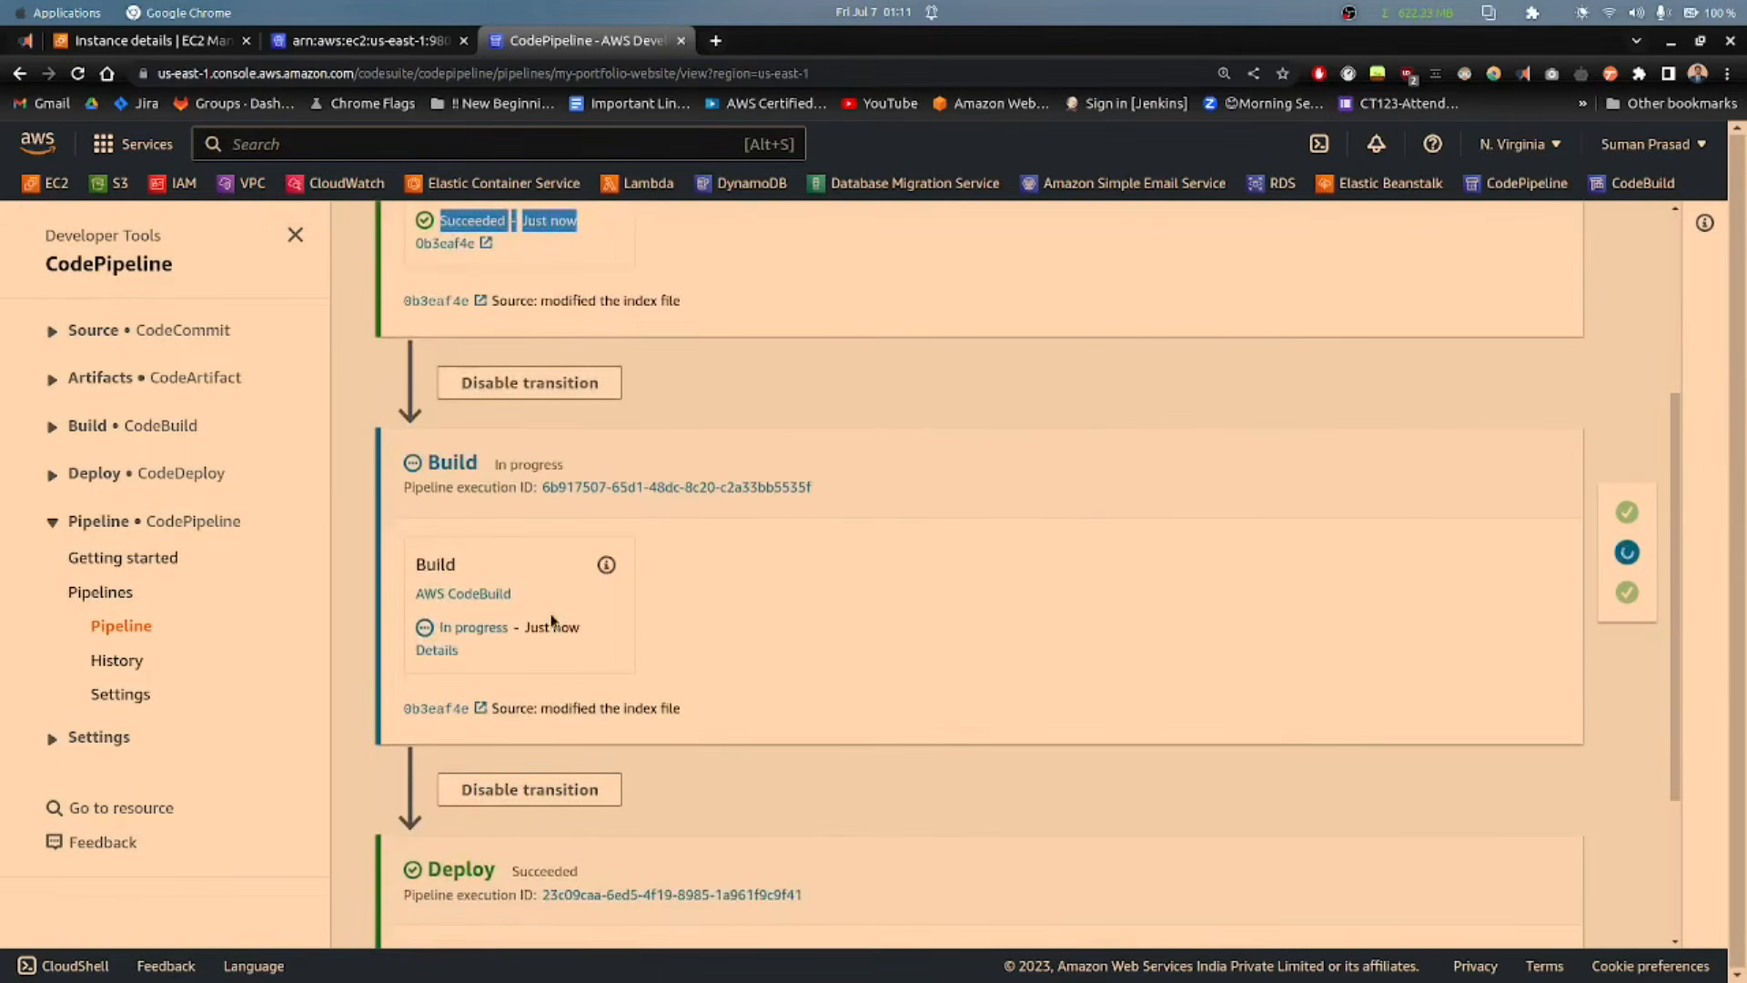
click(437, 651)
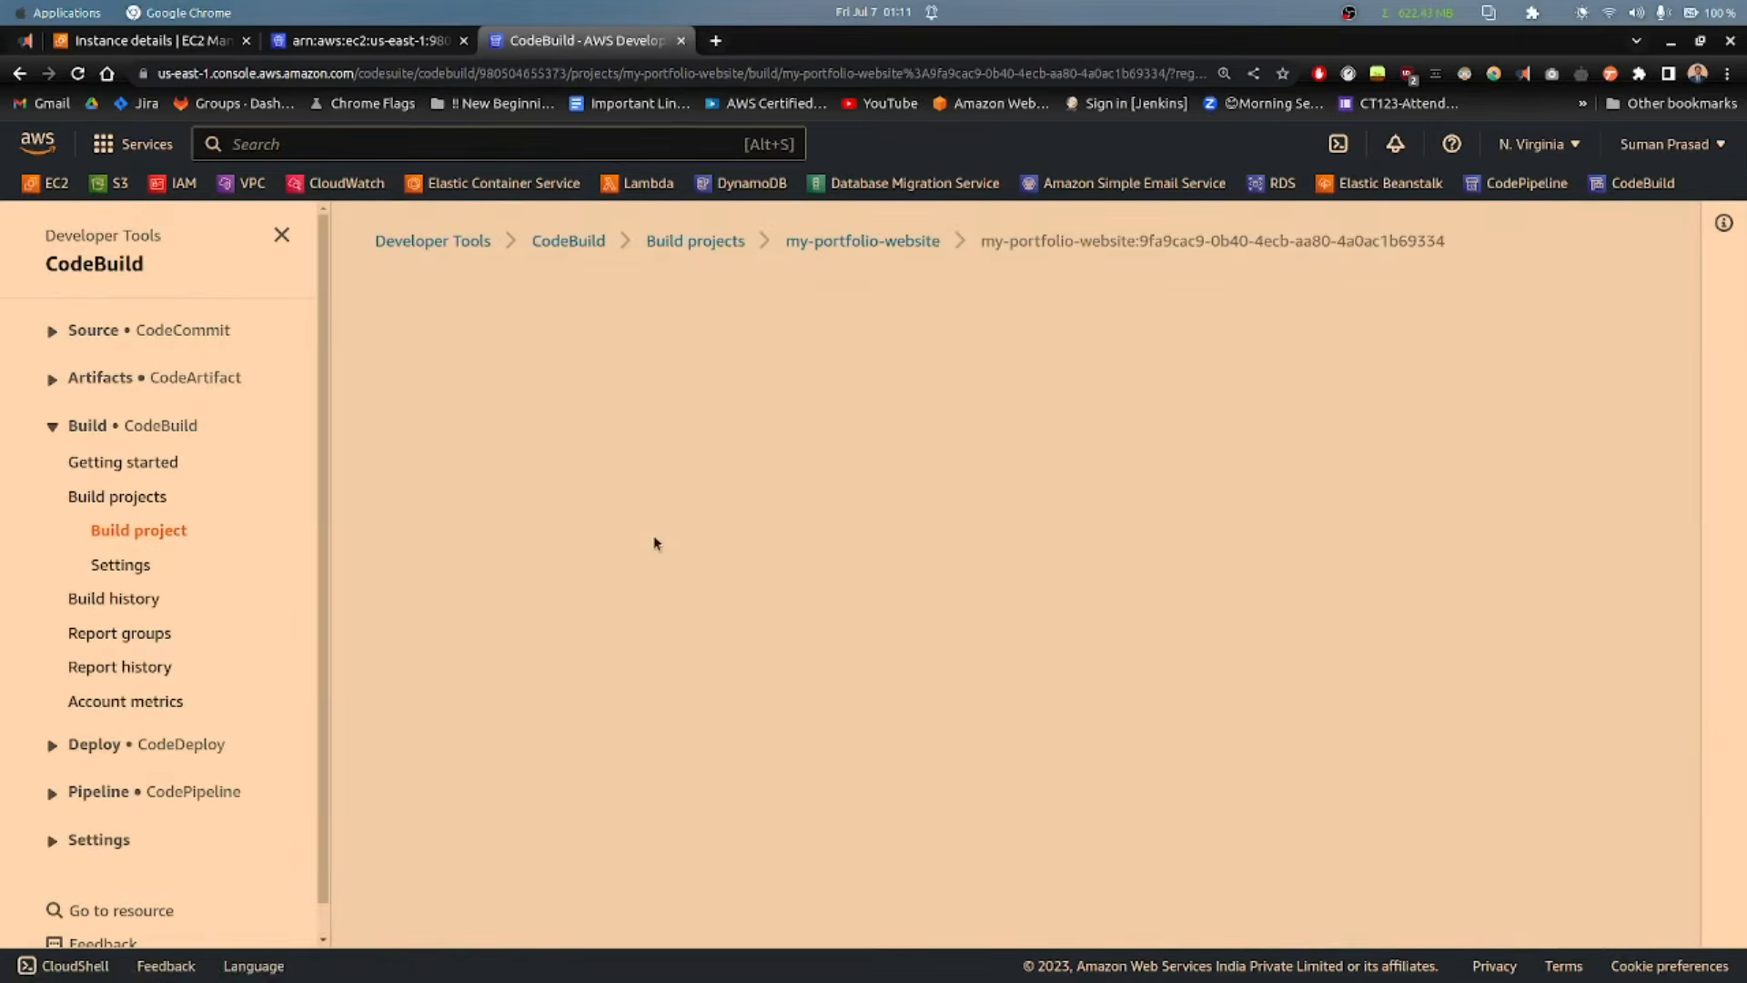
scroll(661, 539, down, 1)
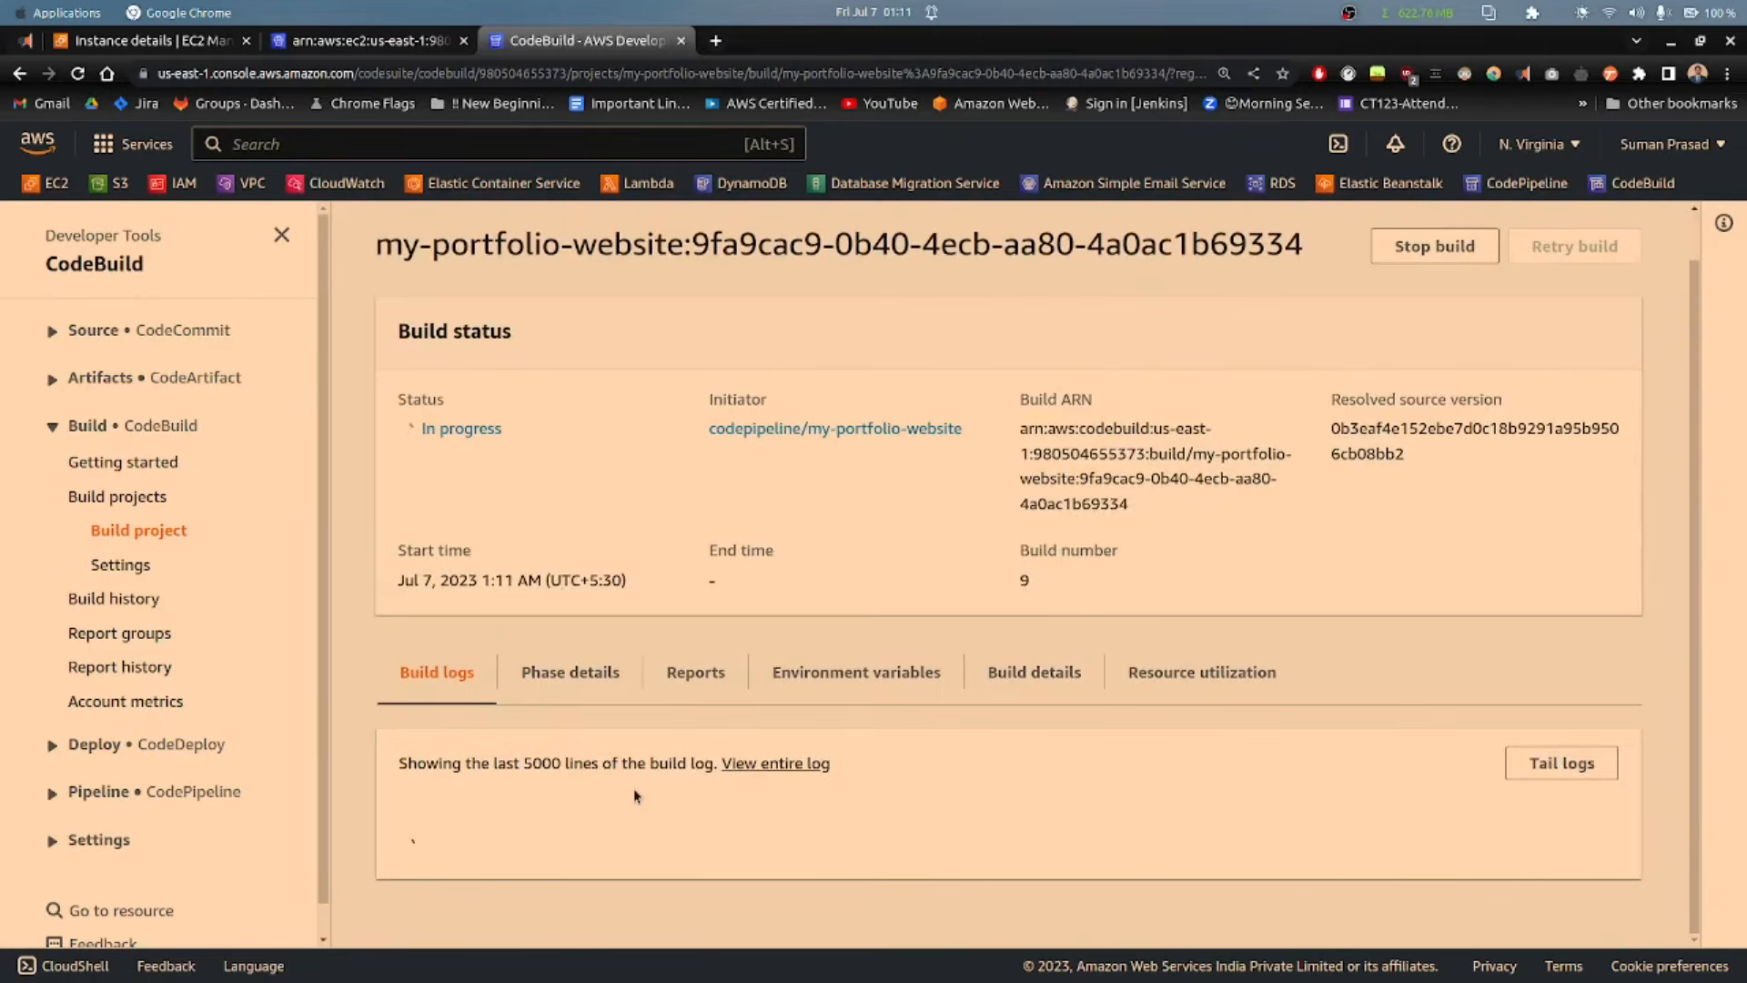
click(557, 672)
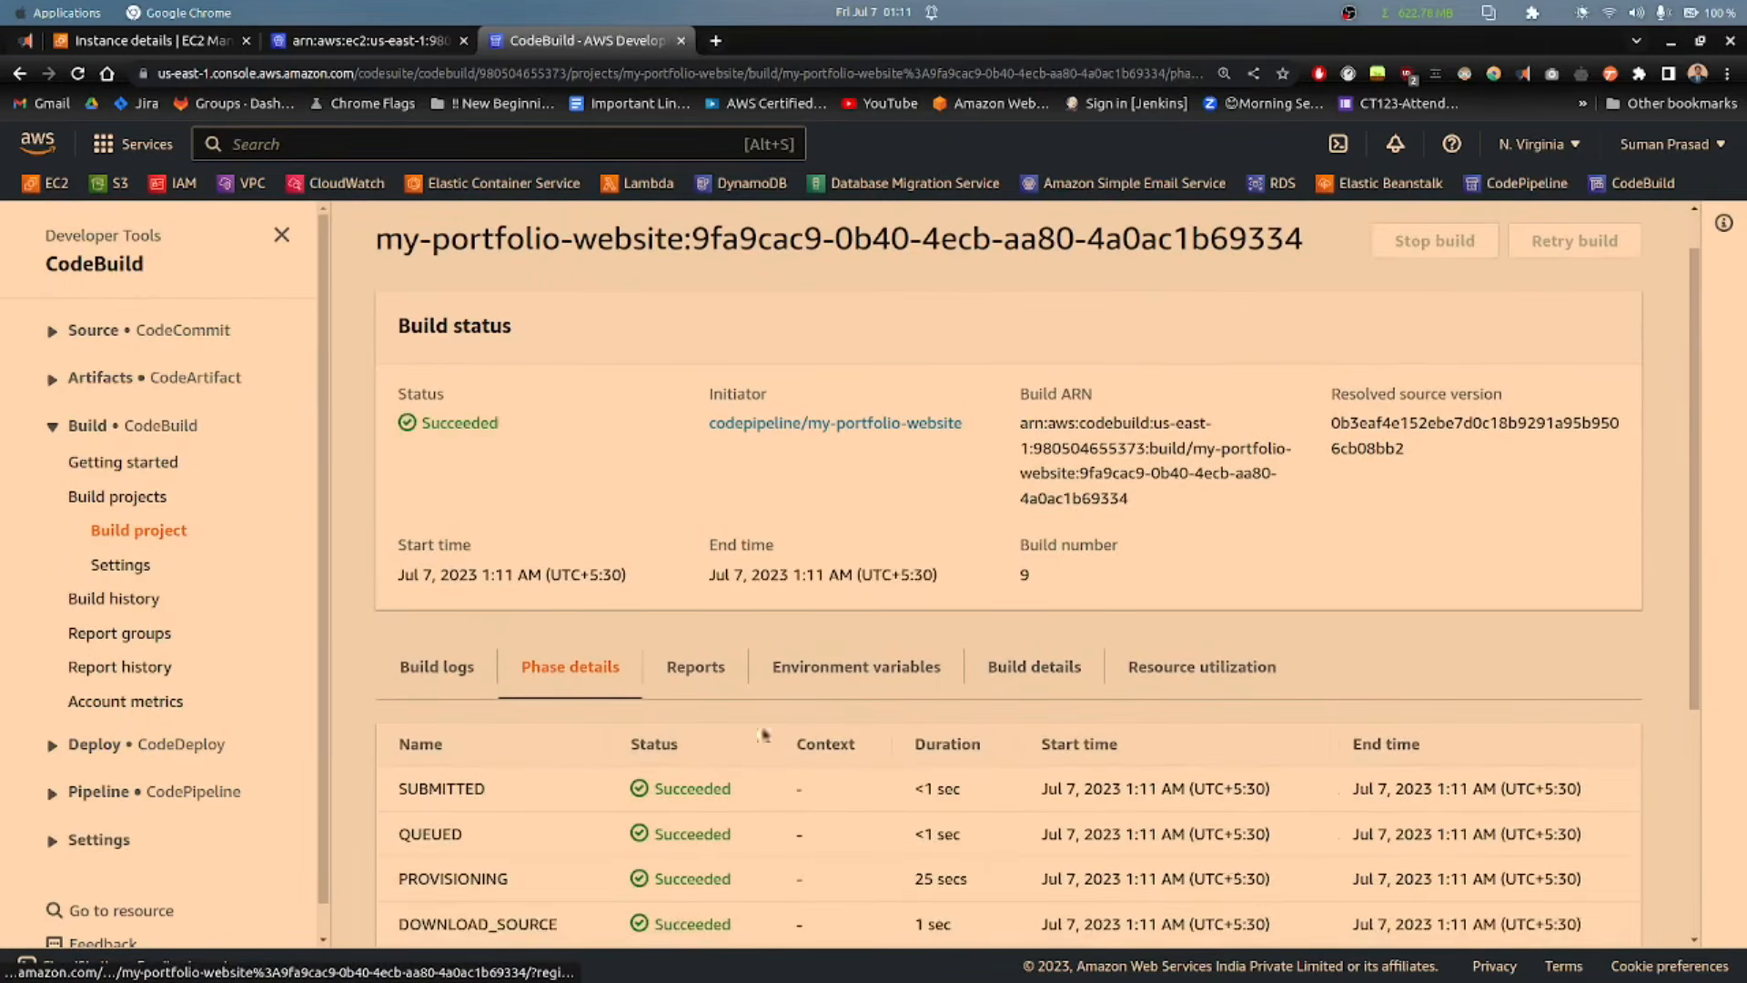
scroll(661, 720, down, 3)
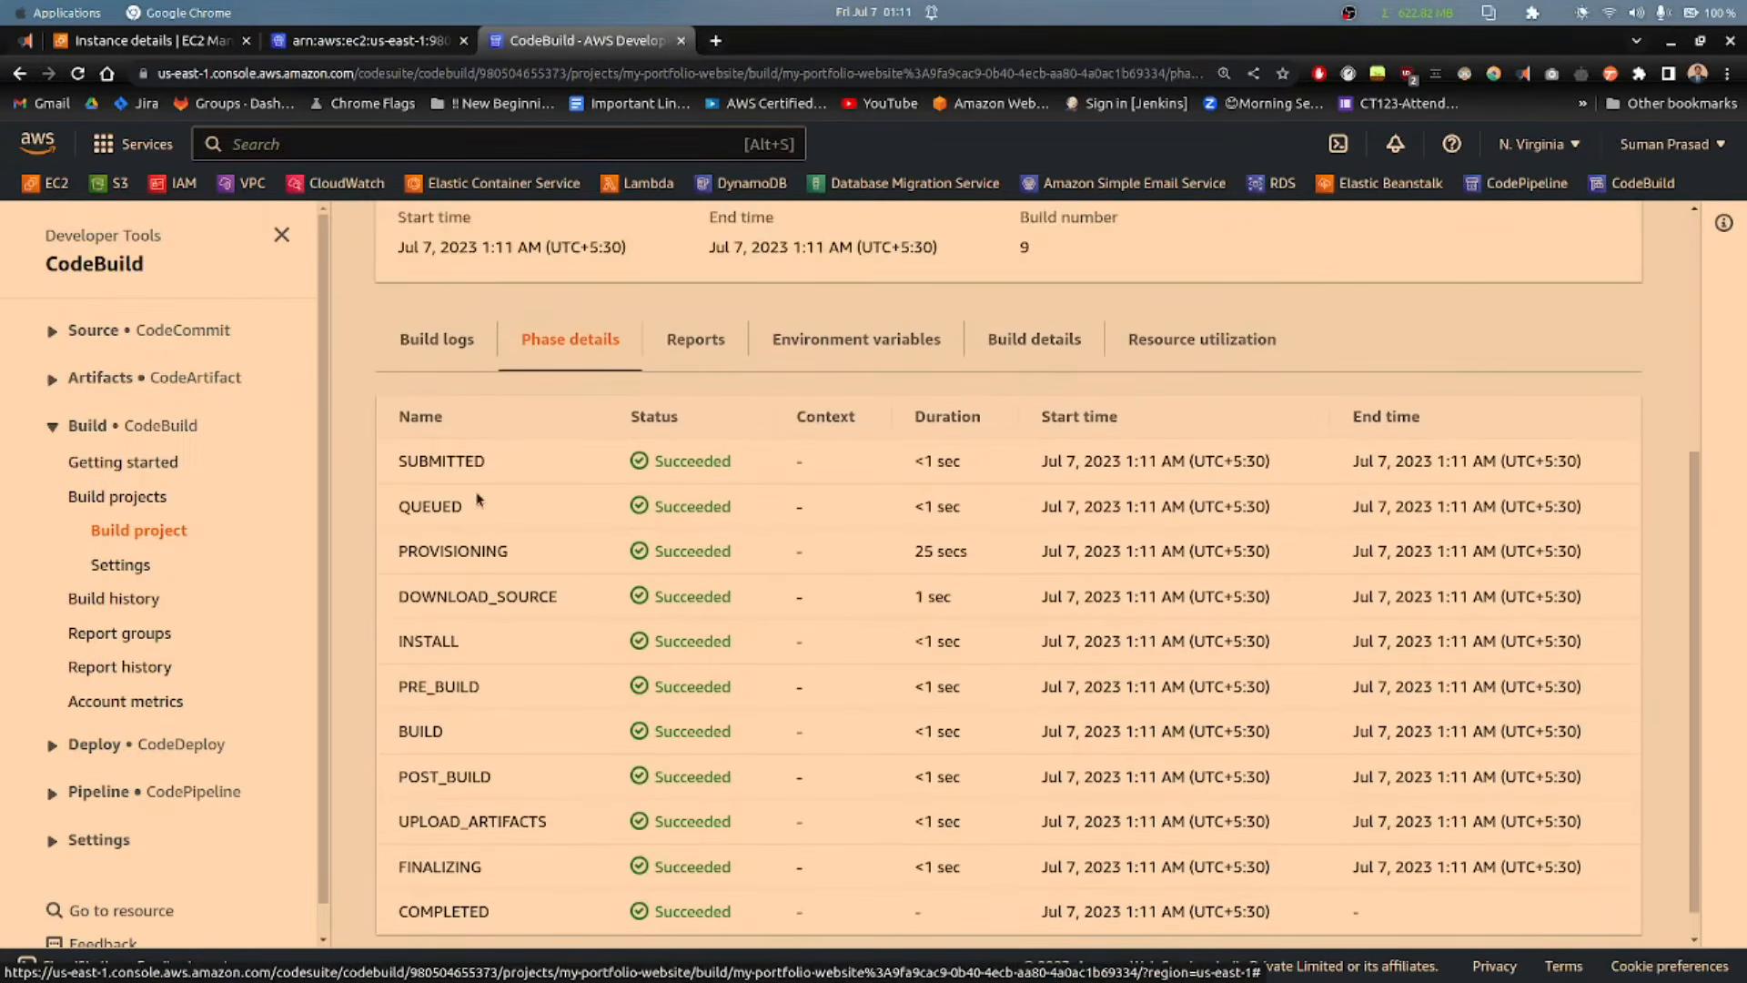
scroll(477, 499, down, 1)
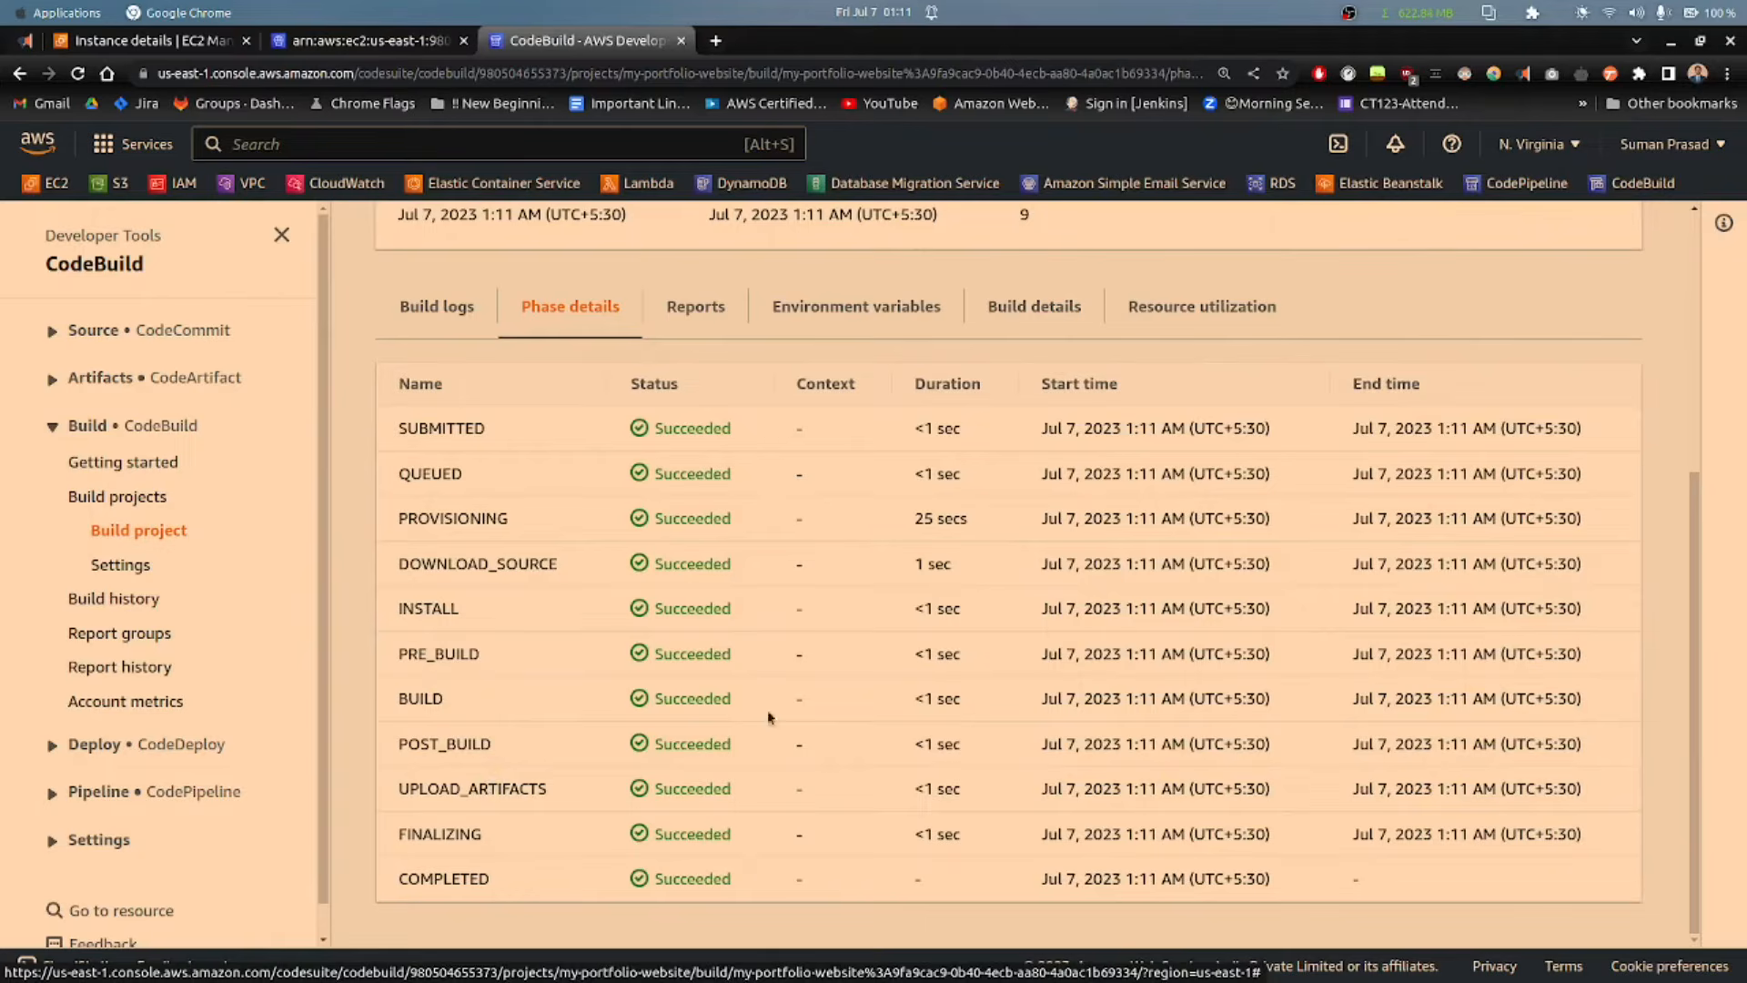
Step: Return to the my-portfolio-website pipeline and check the status of its Build and Deploy stages
click(1517, 183)
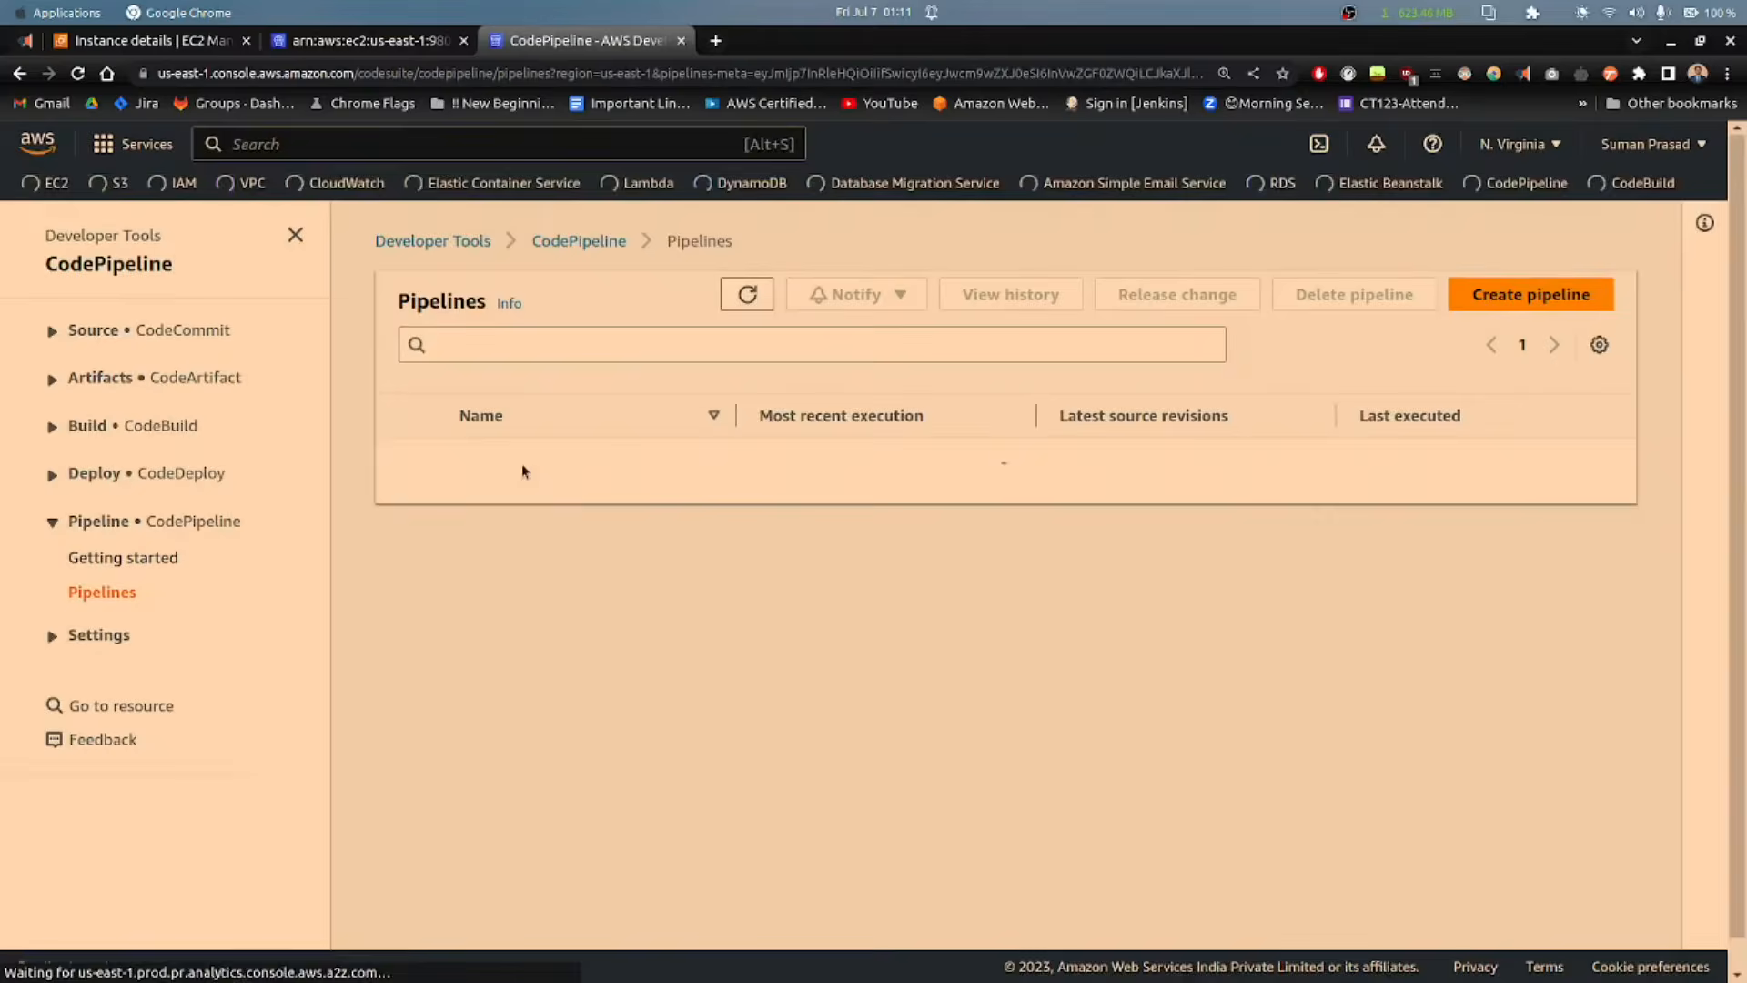
click(523, 461)
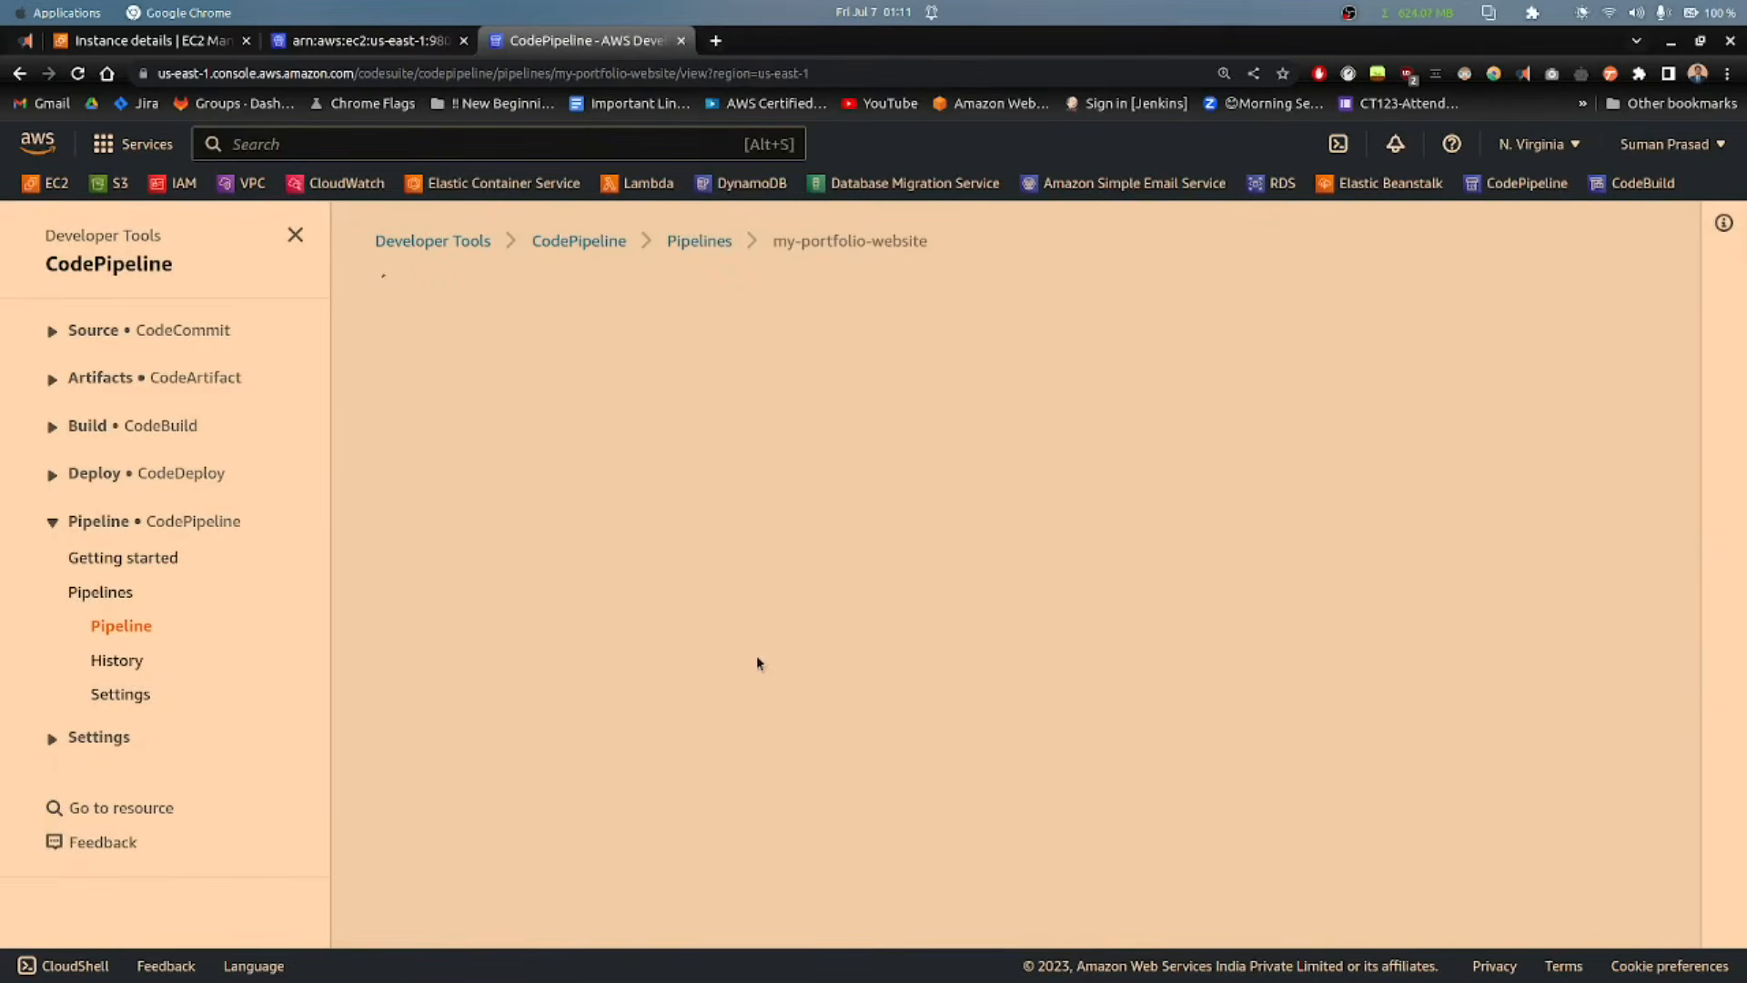
scroll(756, 659, down, 6)
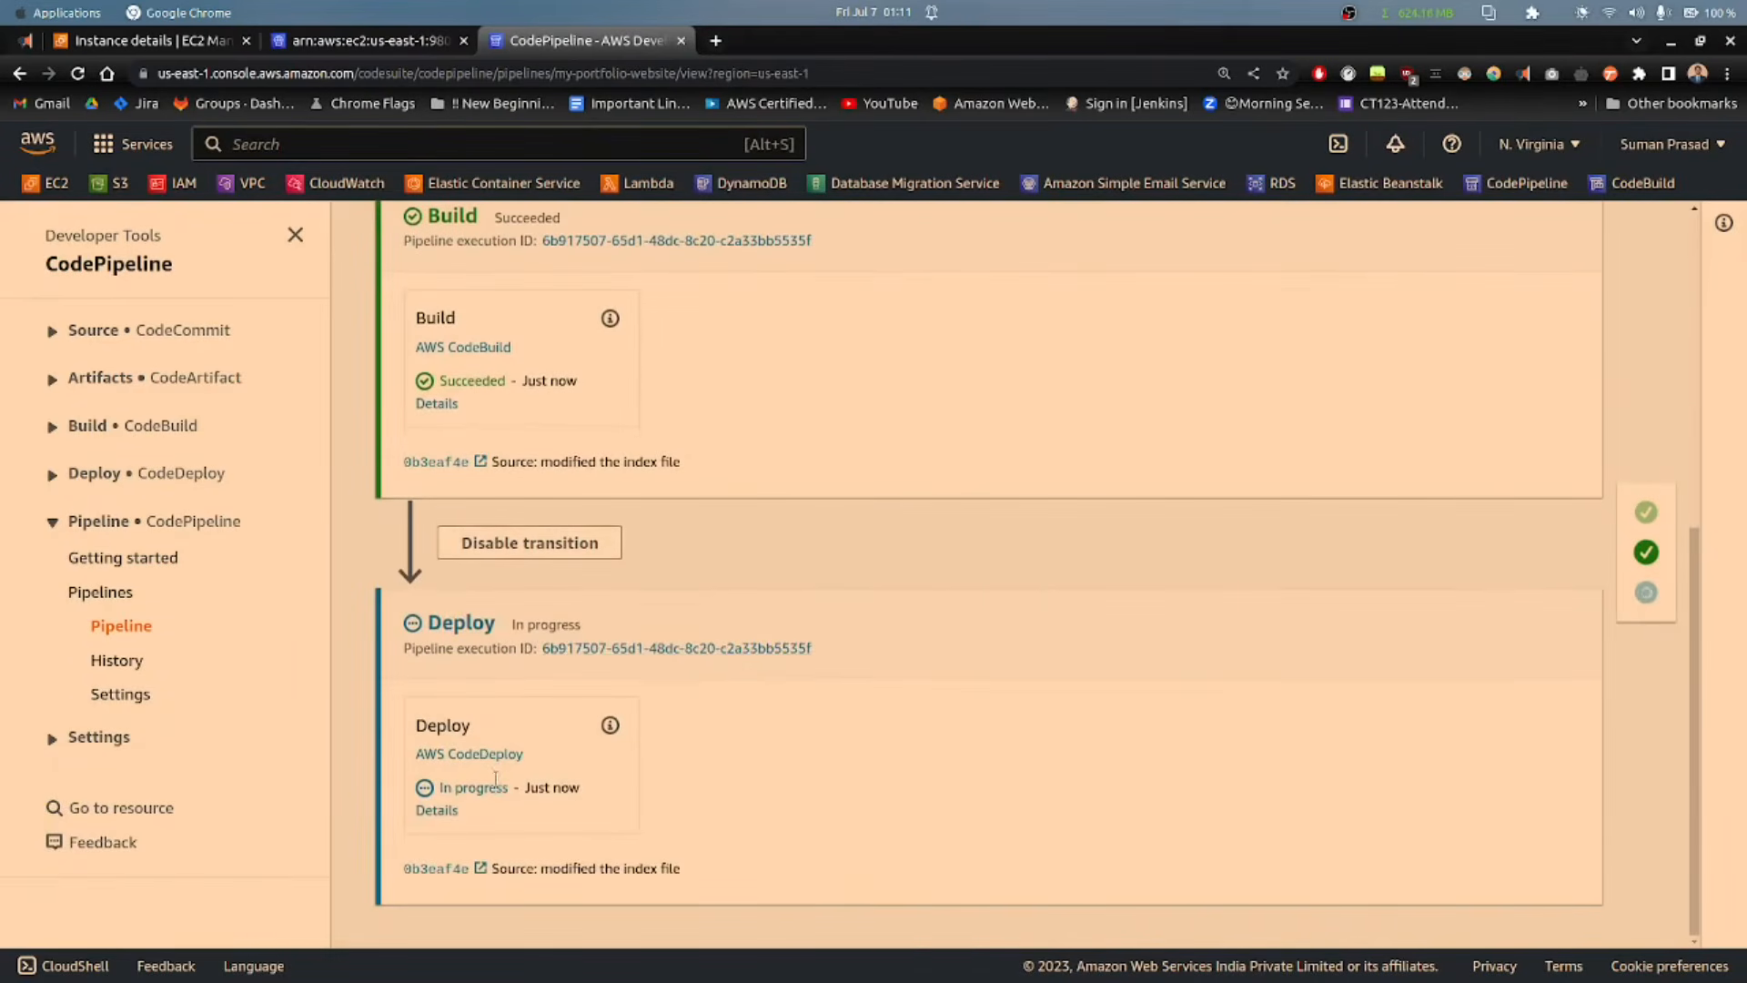
Step: Open the Deploy stage's CodeDeploy deployment and examine the lifecycle events of its EC2 instance
click(438, 811)
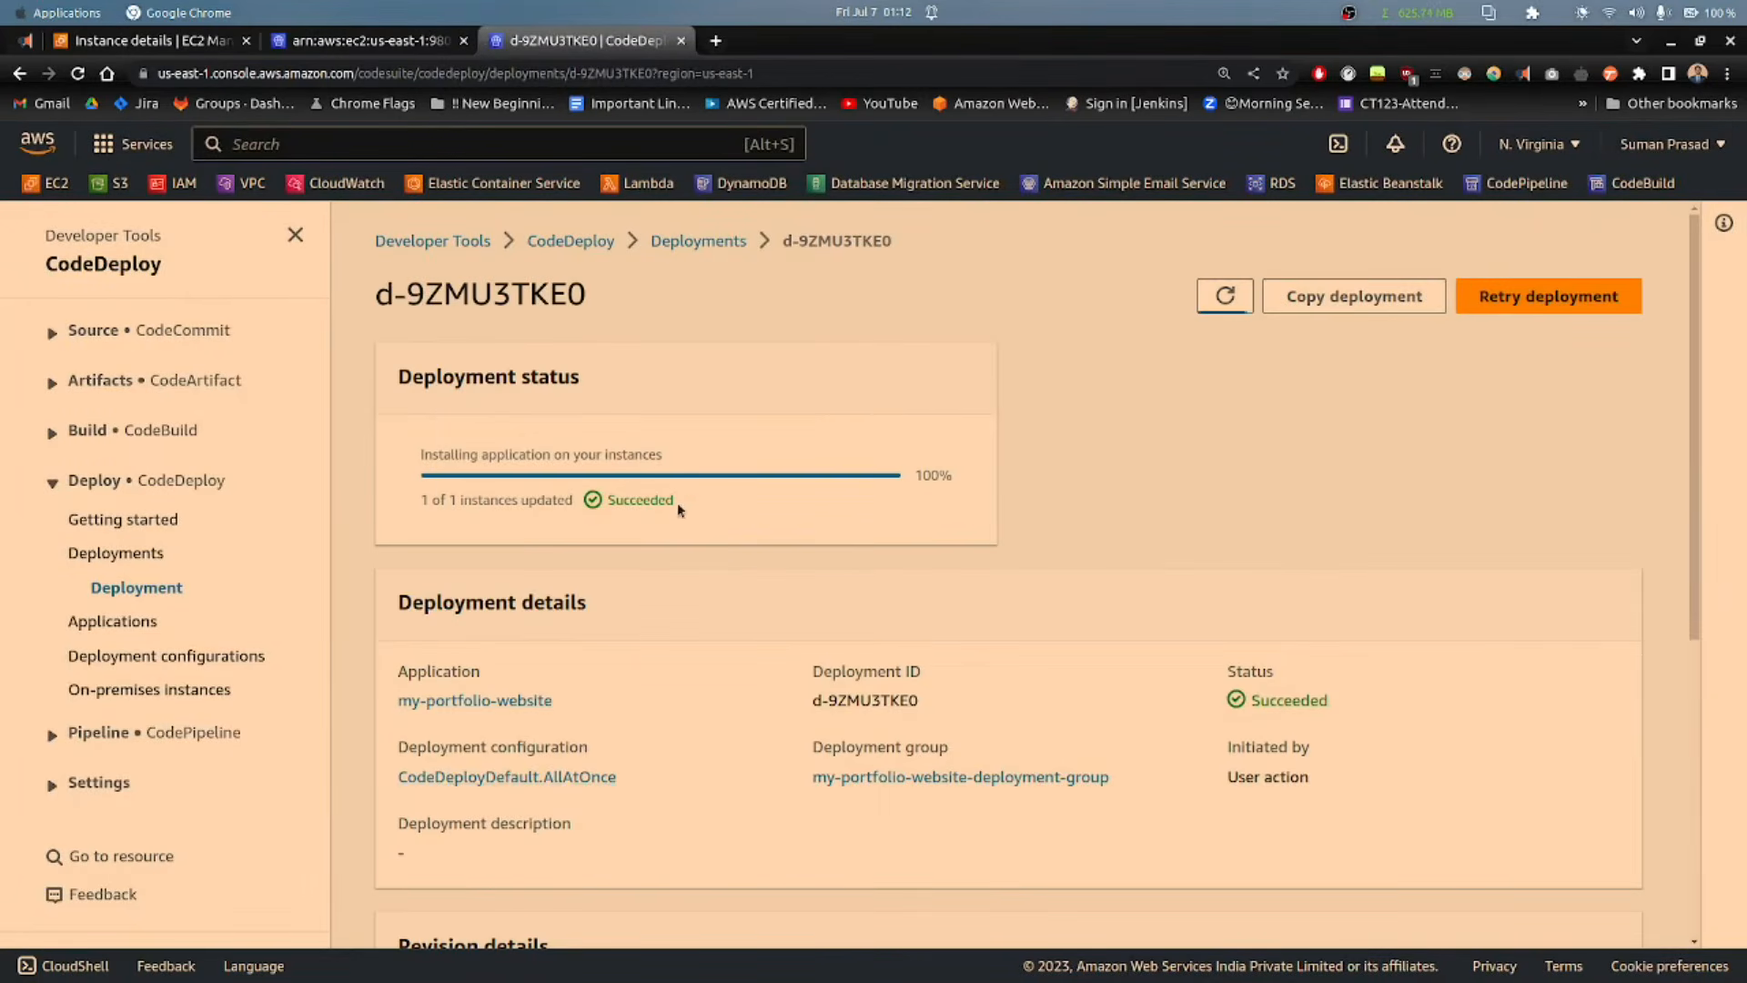
scroll(678, 509, down, 5)
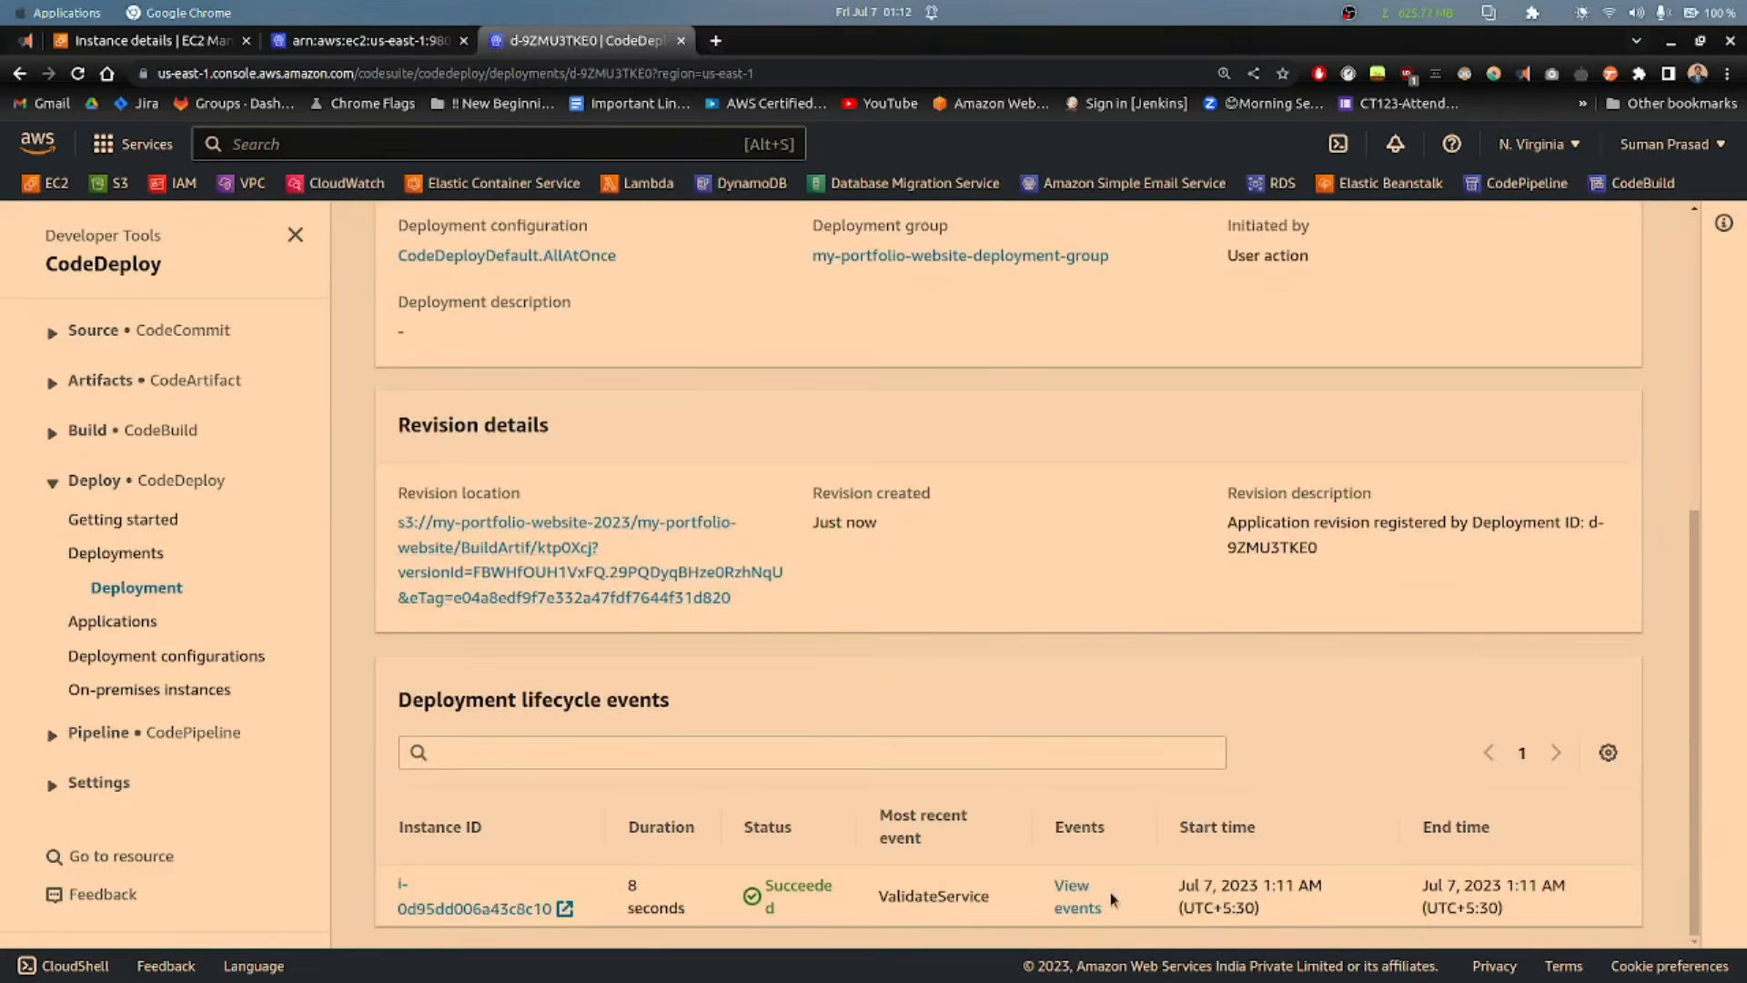
click(1077, 892)
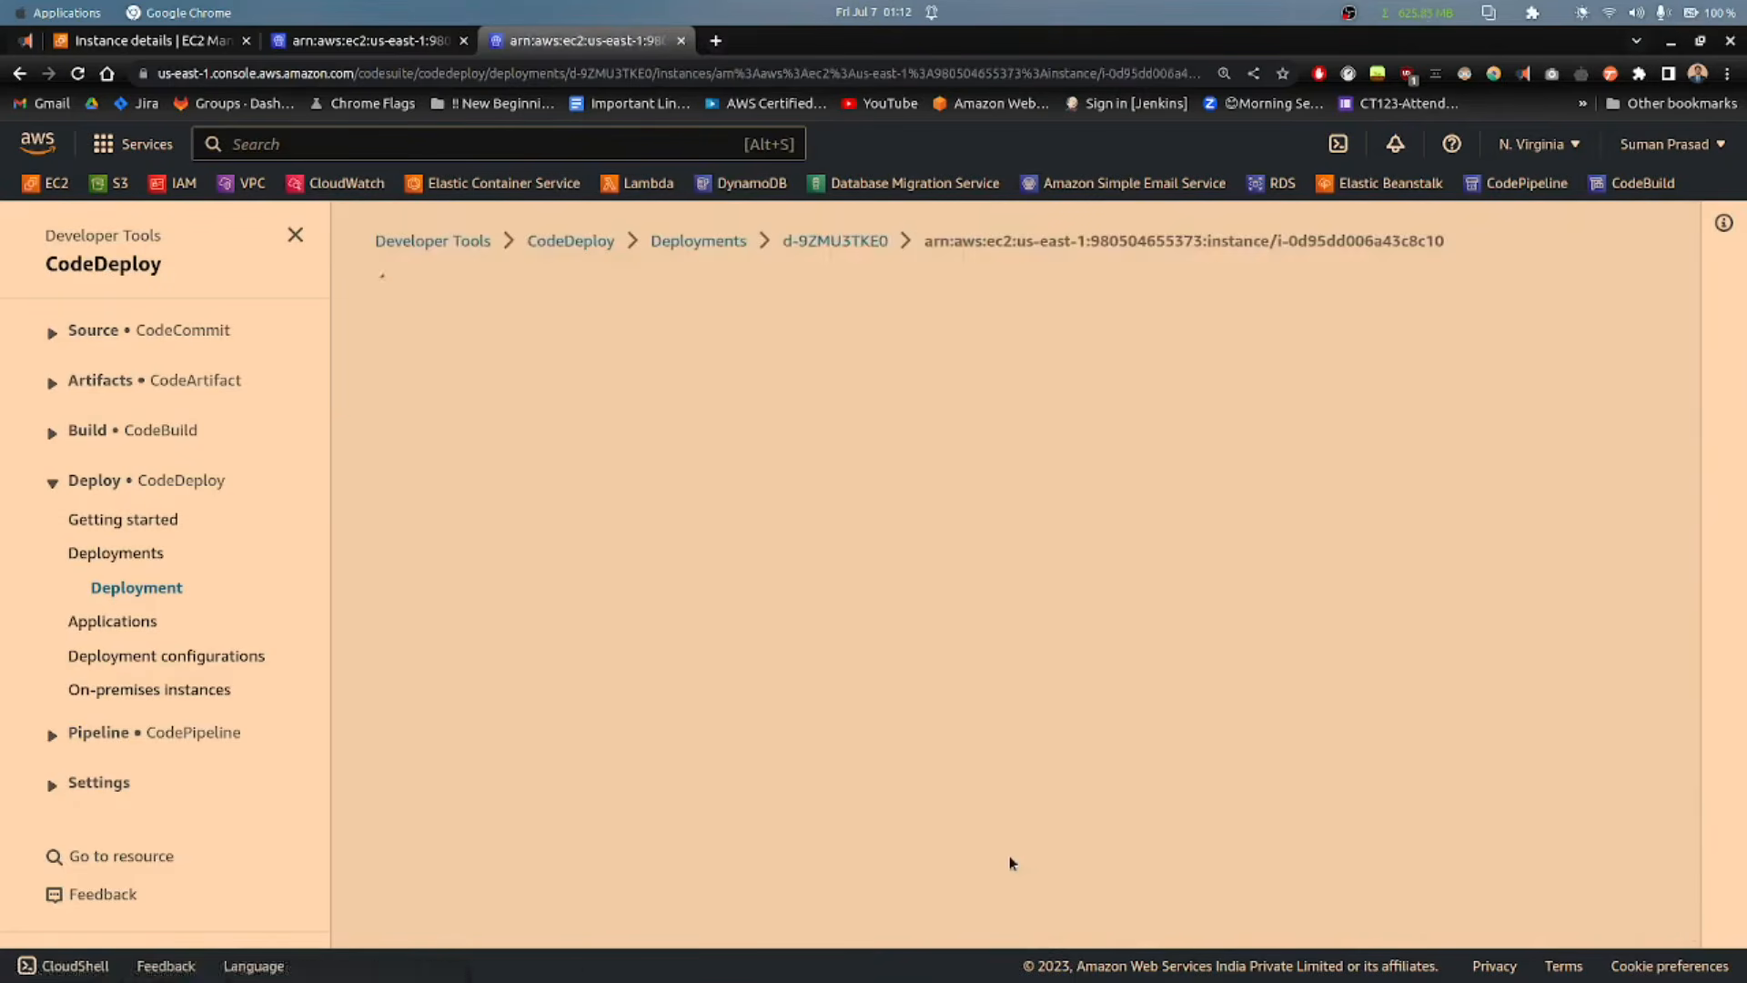
scroll(936, 815, down, 4)
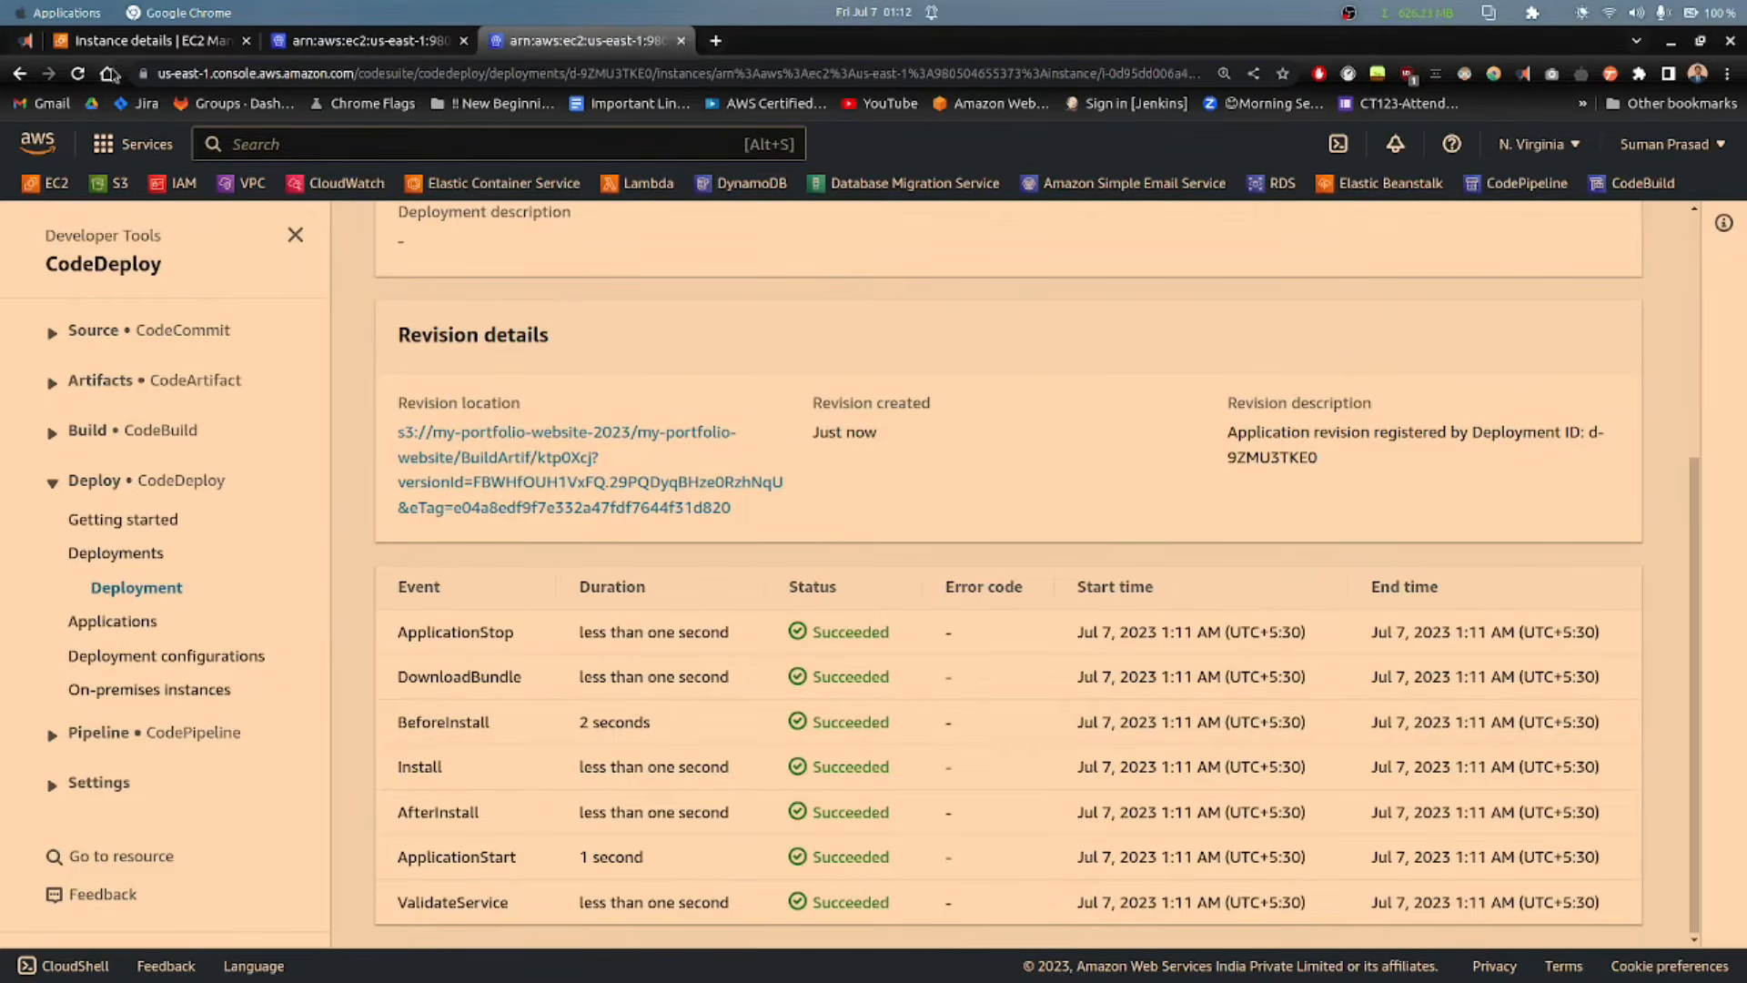
Step: Copy the my-portfolio-website instance's public IPv4 address, 3.85.87.174, from its EC2 details and open it in a new browser tab
click(132, 42)
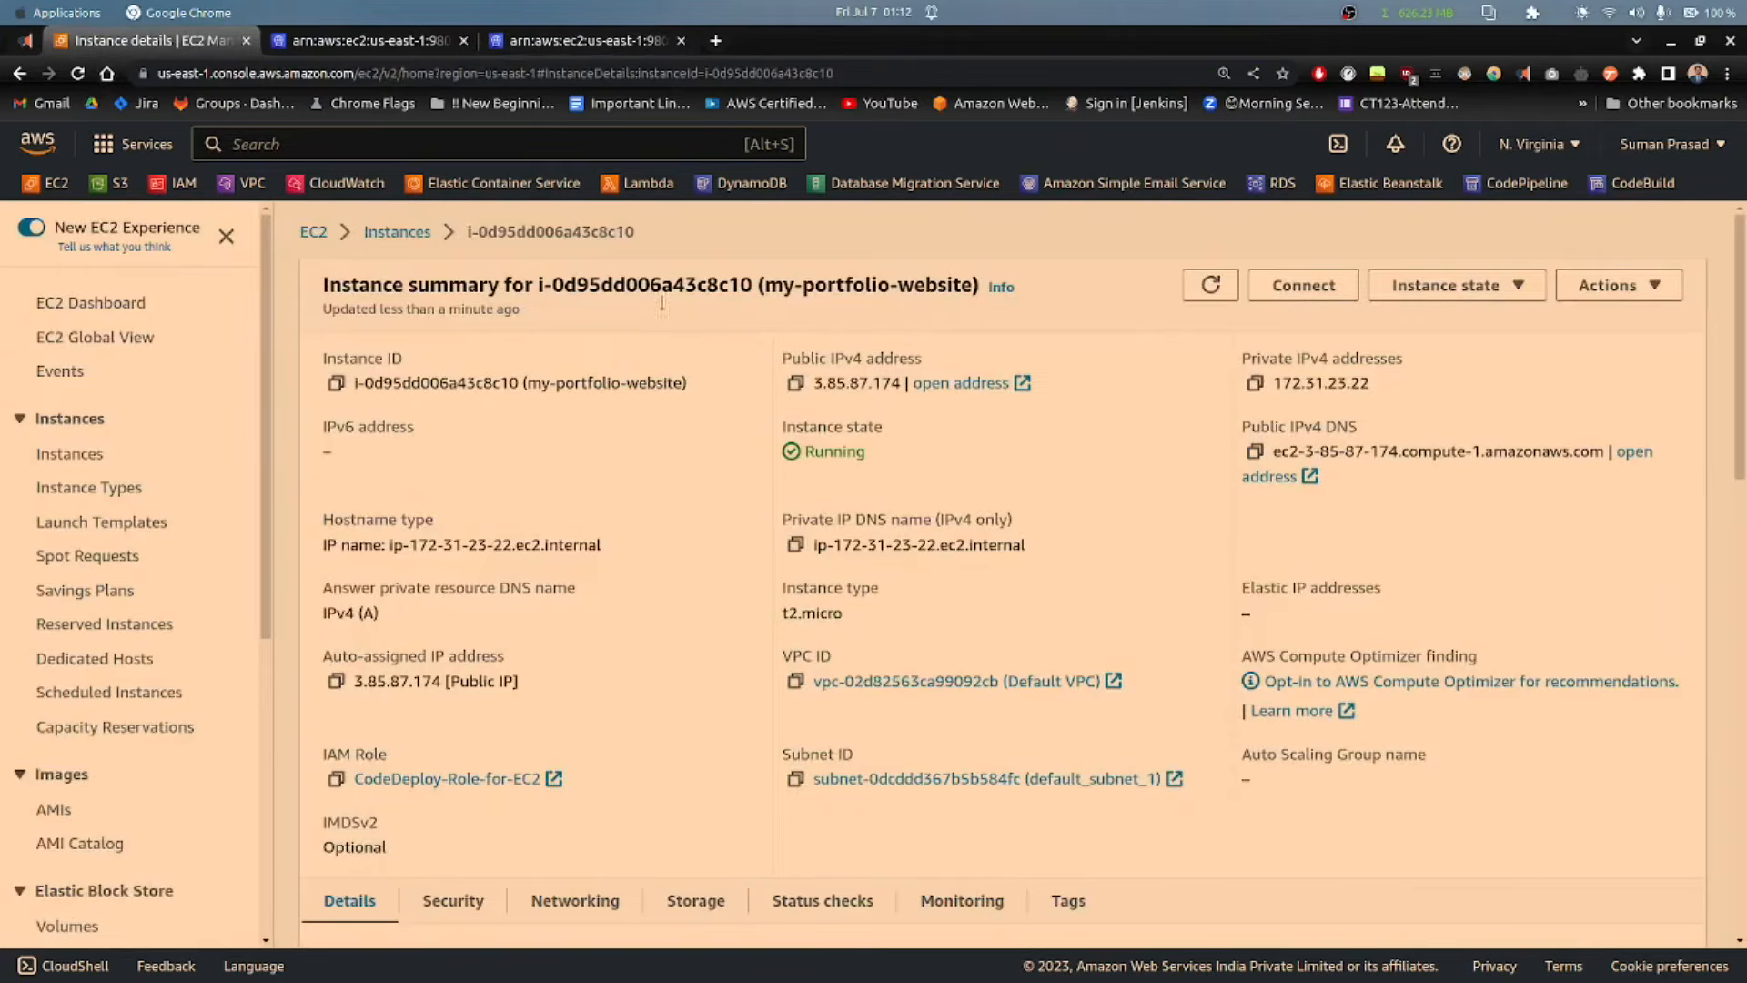
click(795, 383)
click(715, 40)
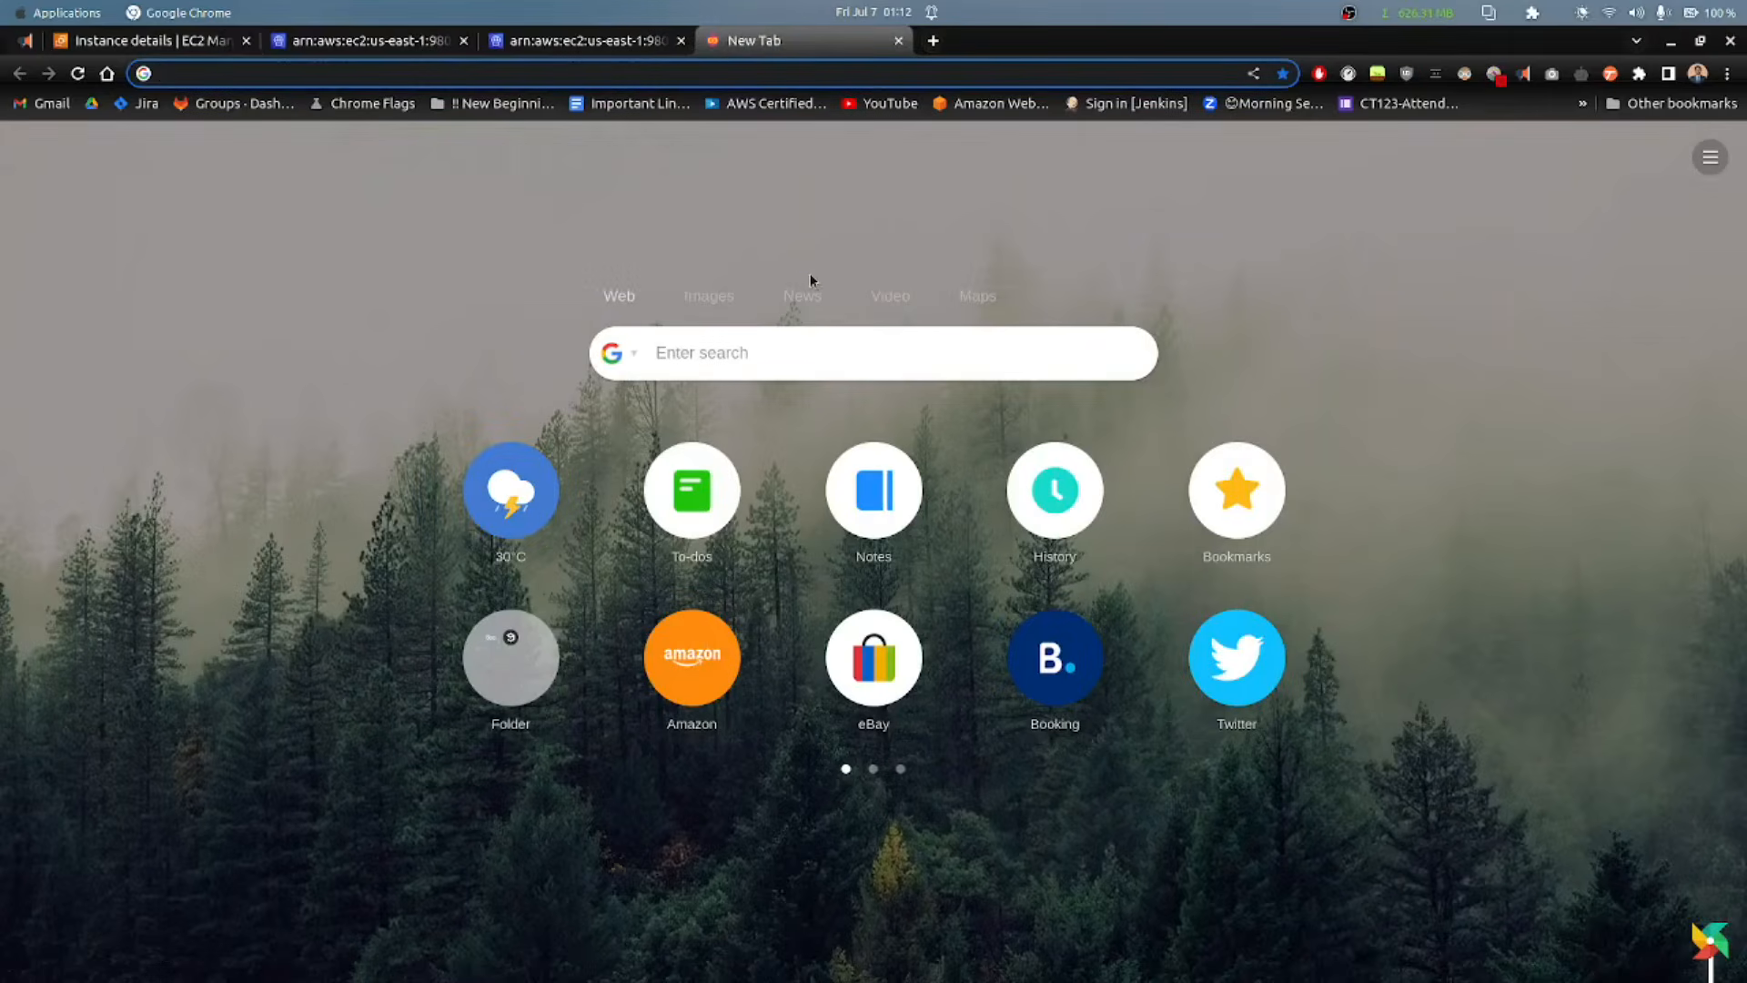
key(ctrl+v)
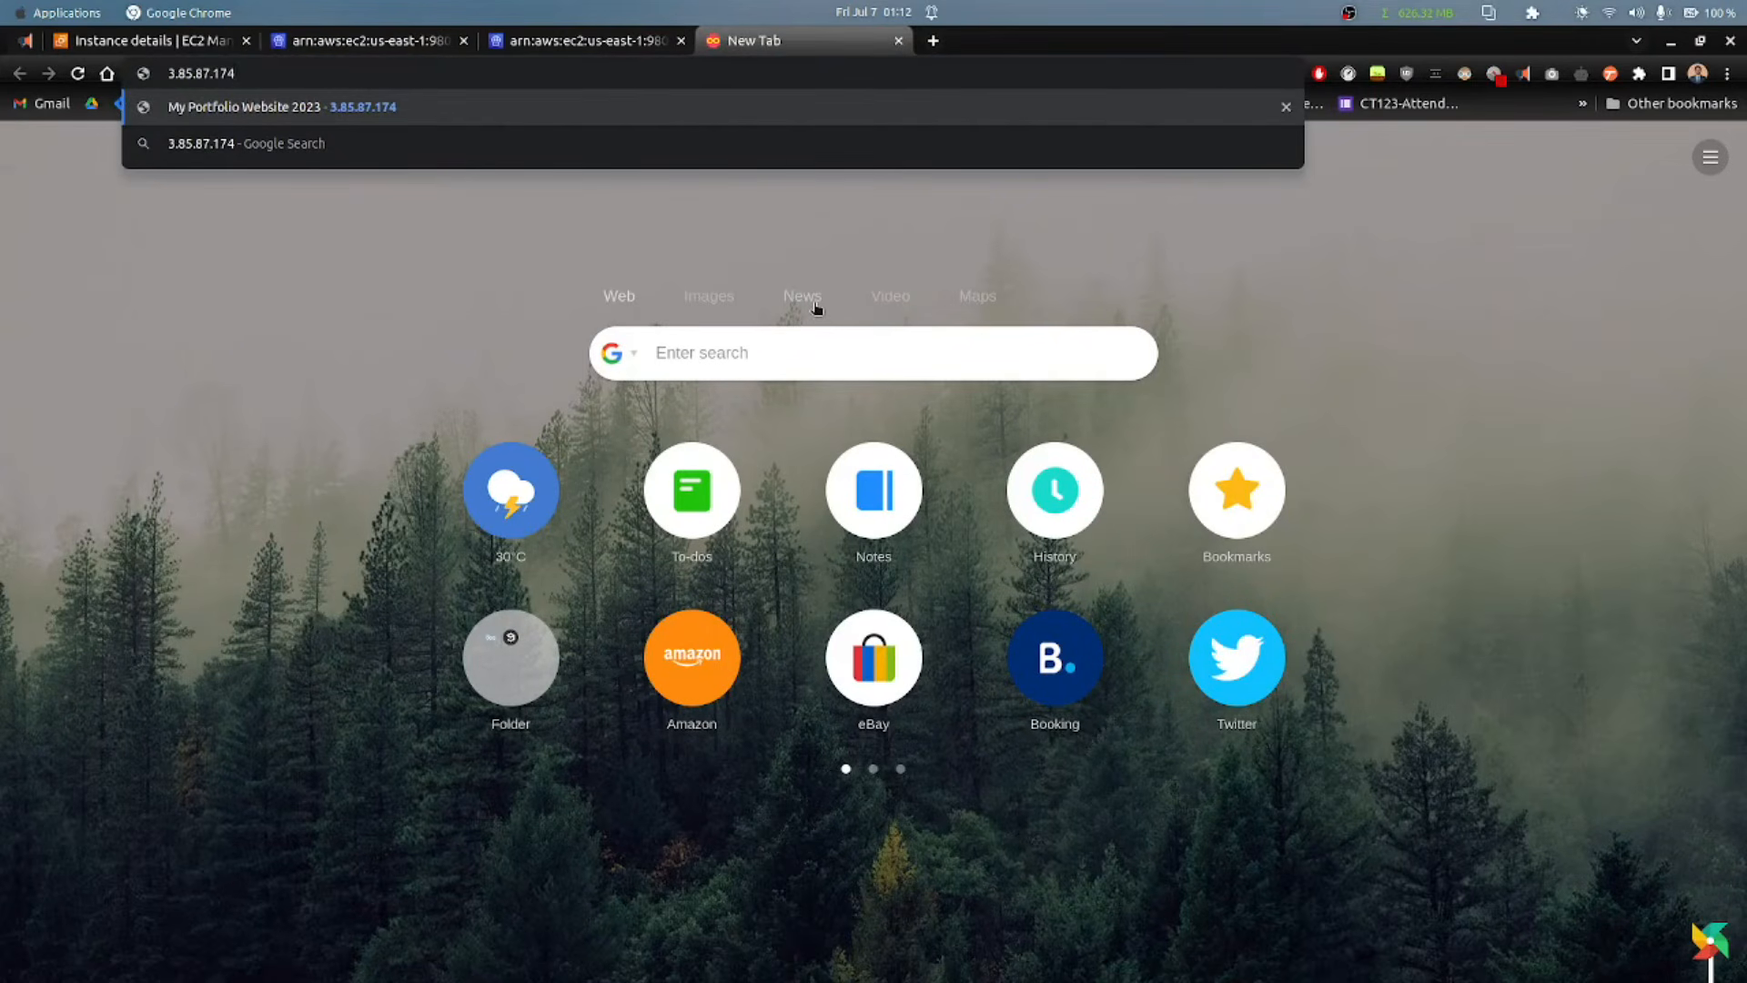
key(Return)
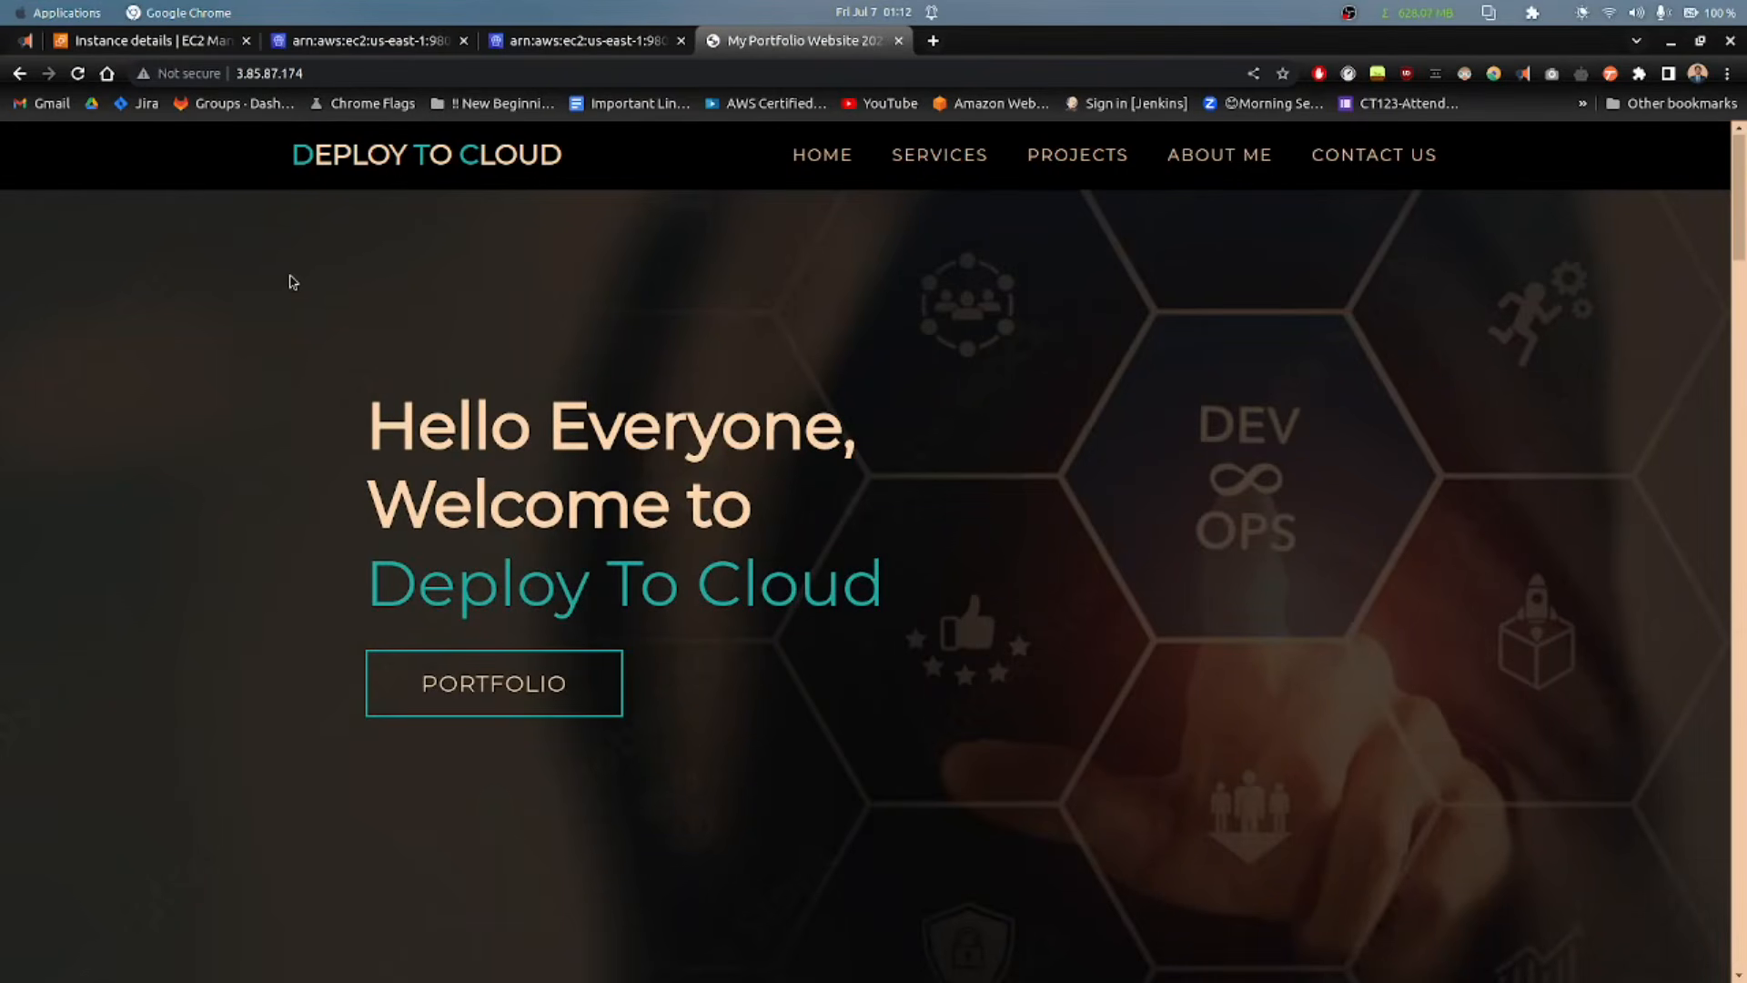
Step: Examine the deployed portfolio website from the hero heading through the DevOps tools, projects and profile sections to the contact section
scroll(293, 282, down, 5)
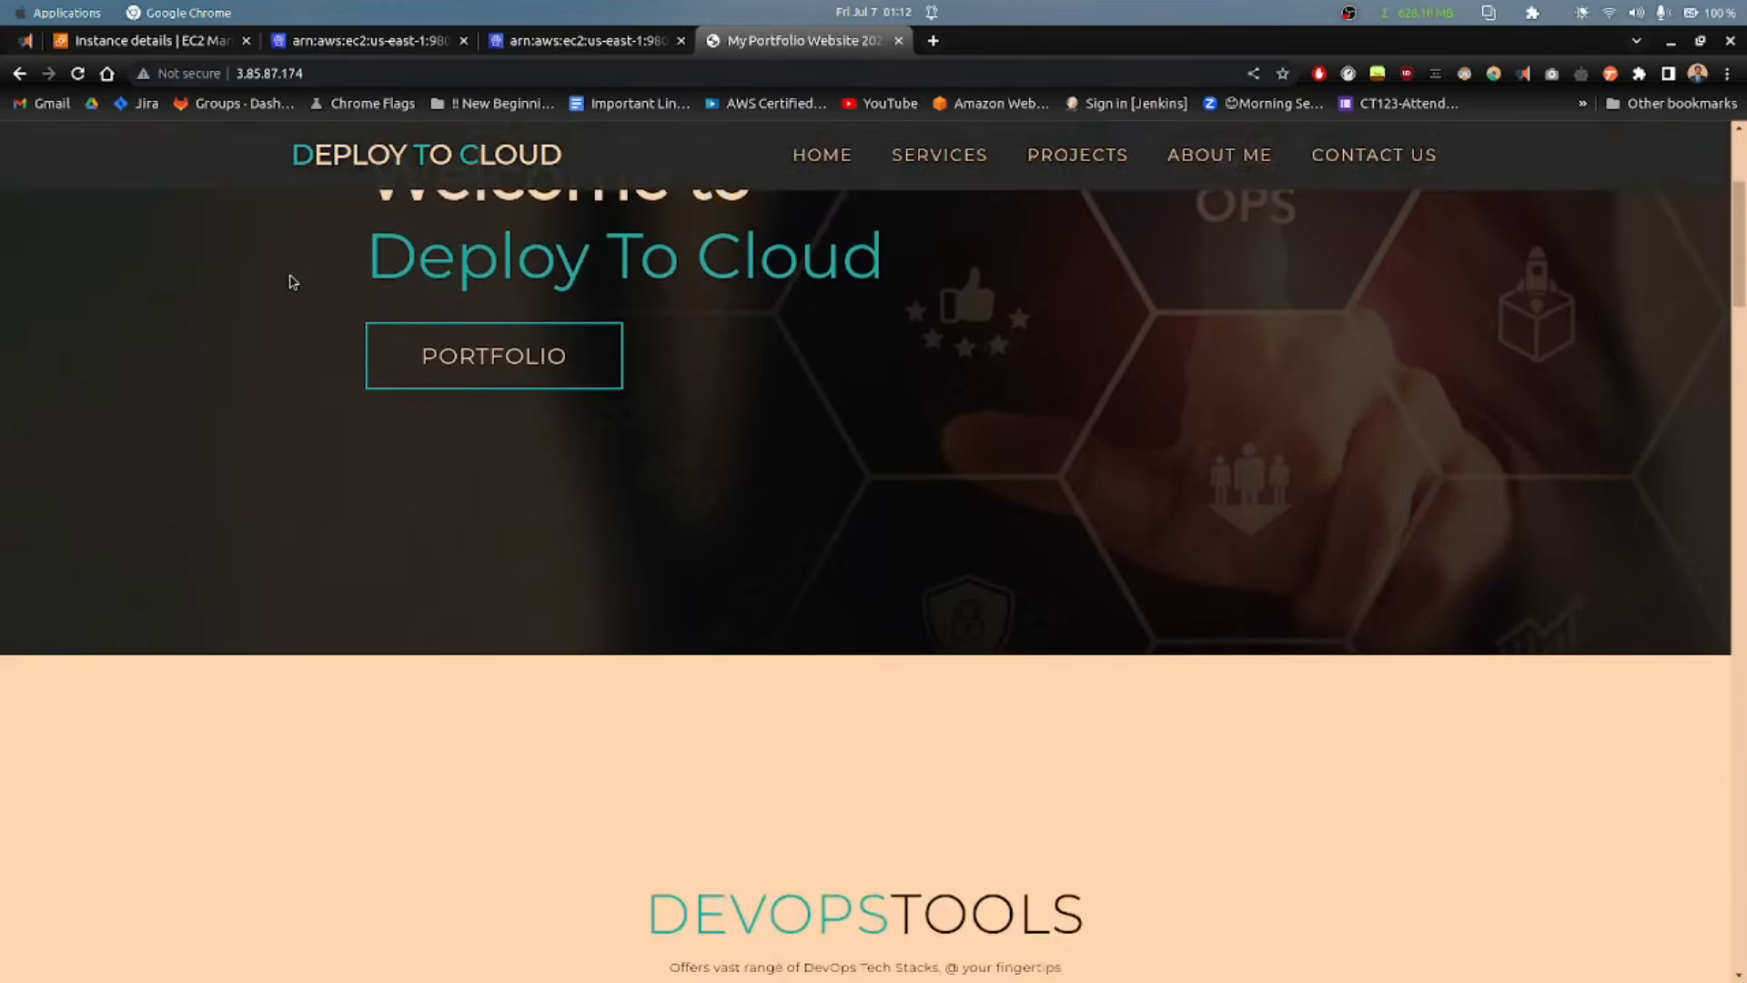
scroll(293, 282, up, 5)
scroll(291, 282, down, 5)
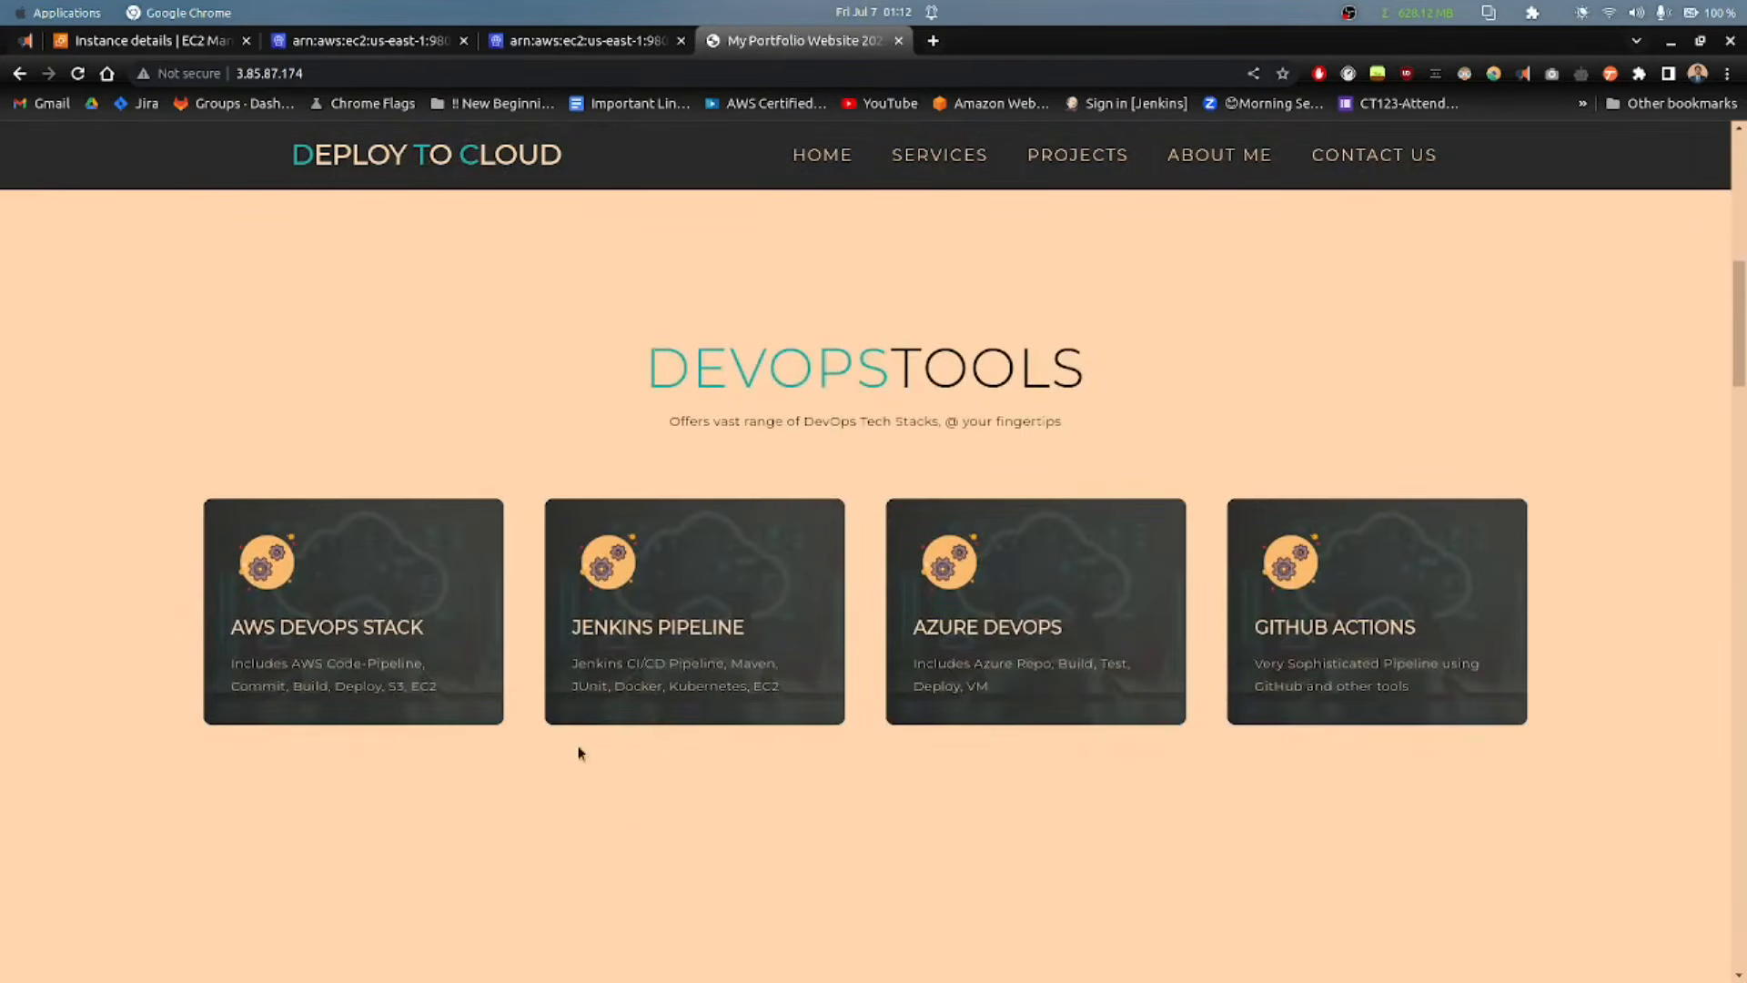
scroll(1536, 730, down, 8)
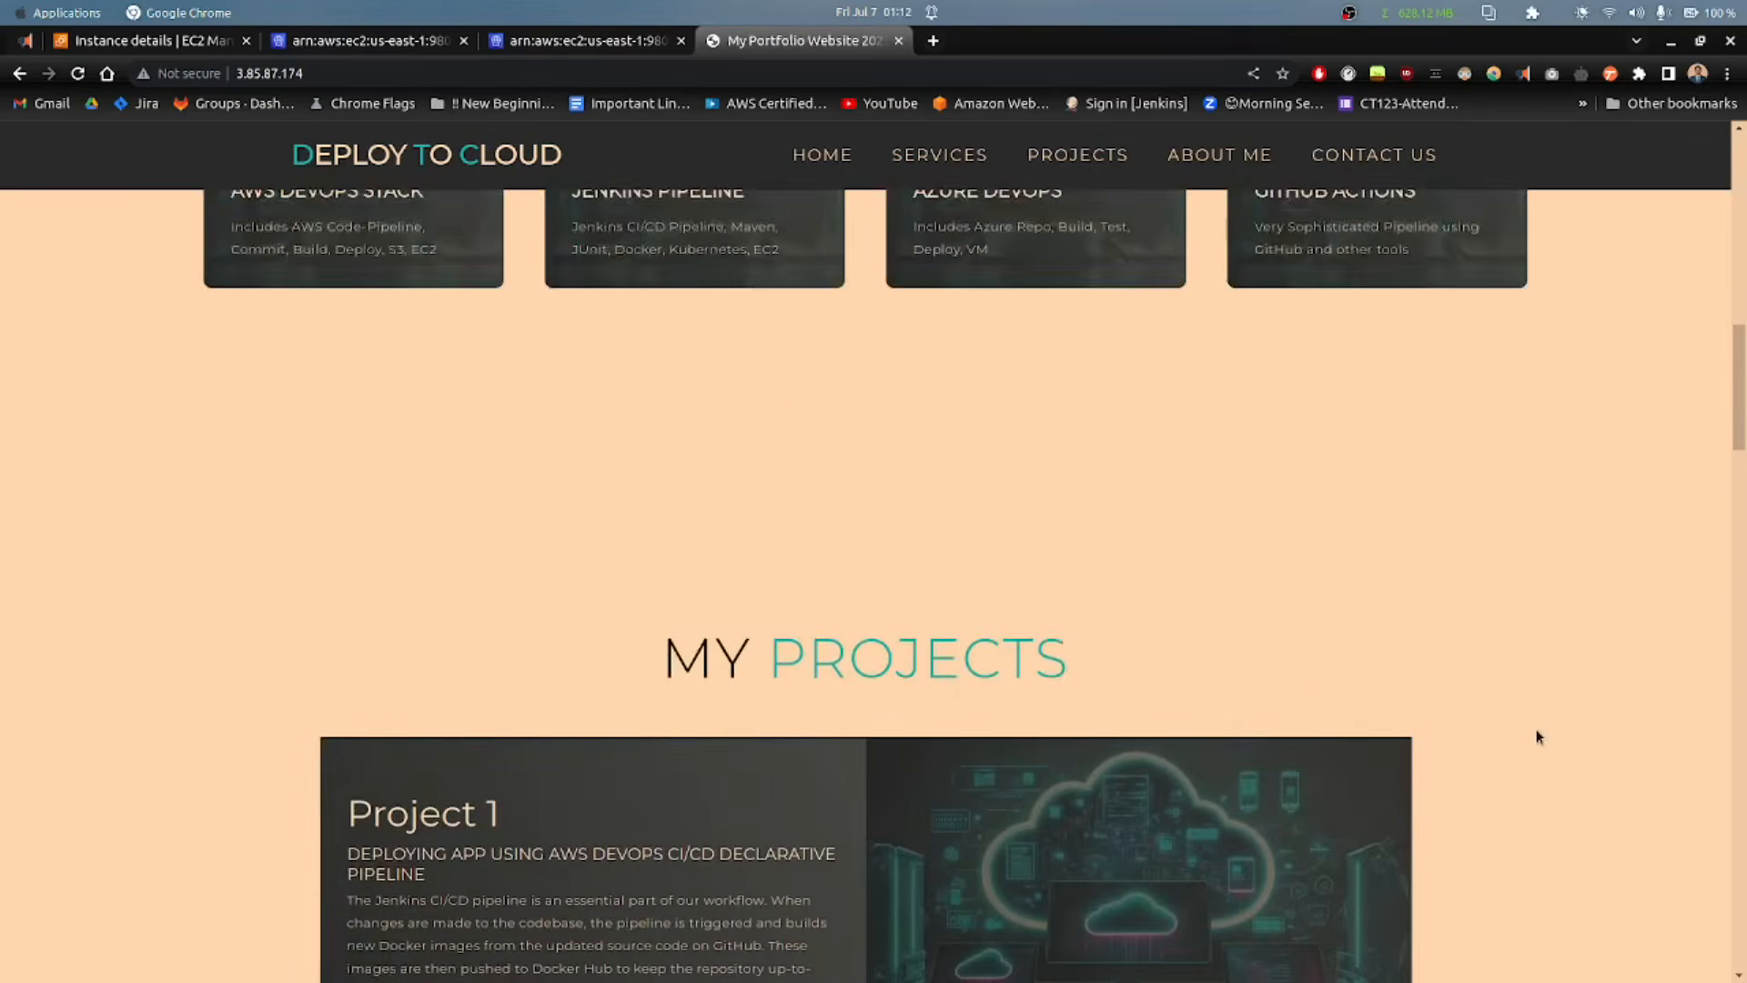
scroll(1382, 706, down, 2)
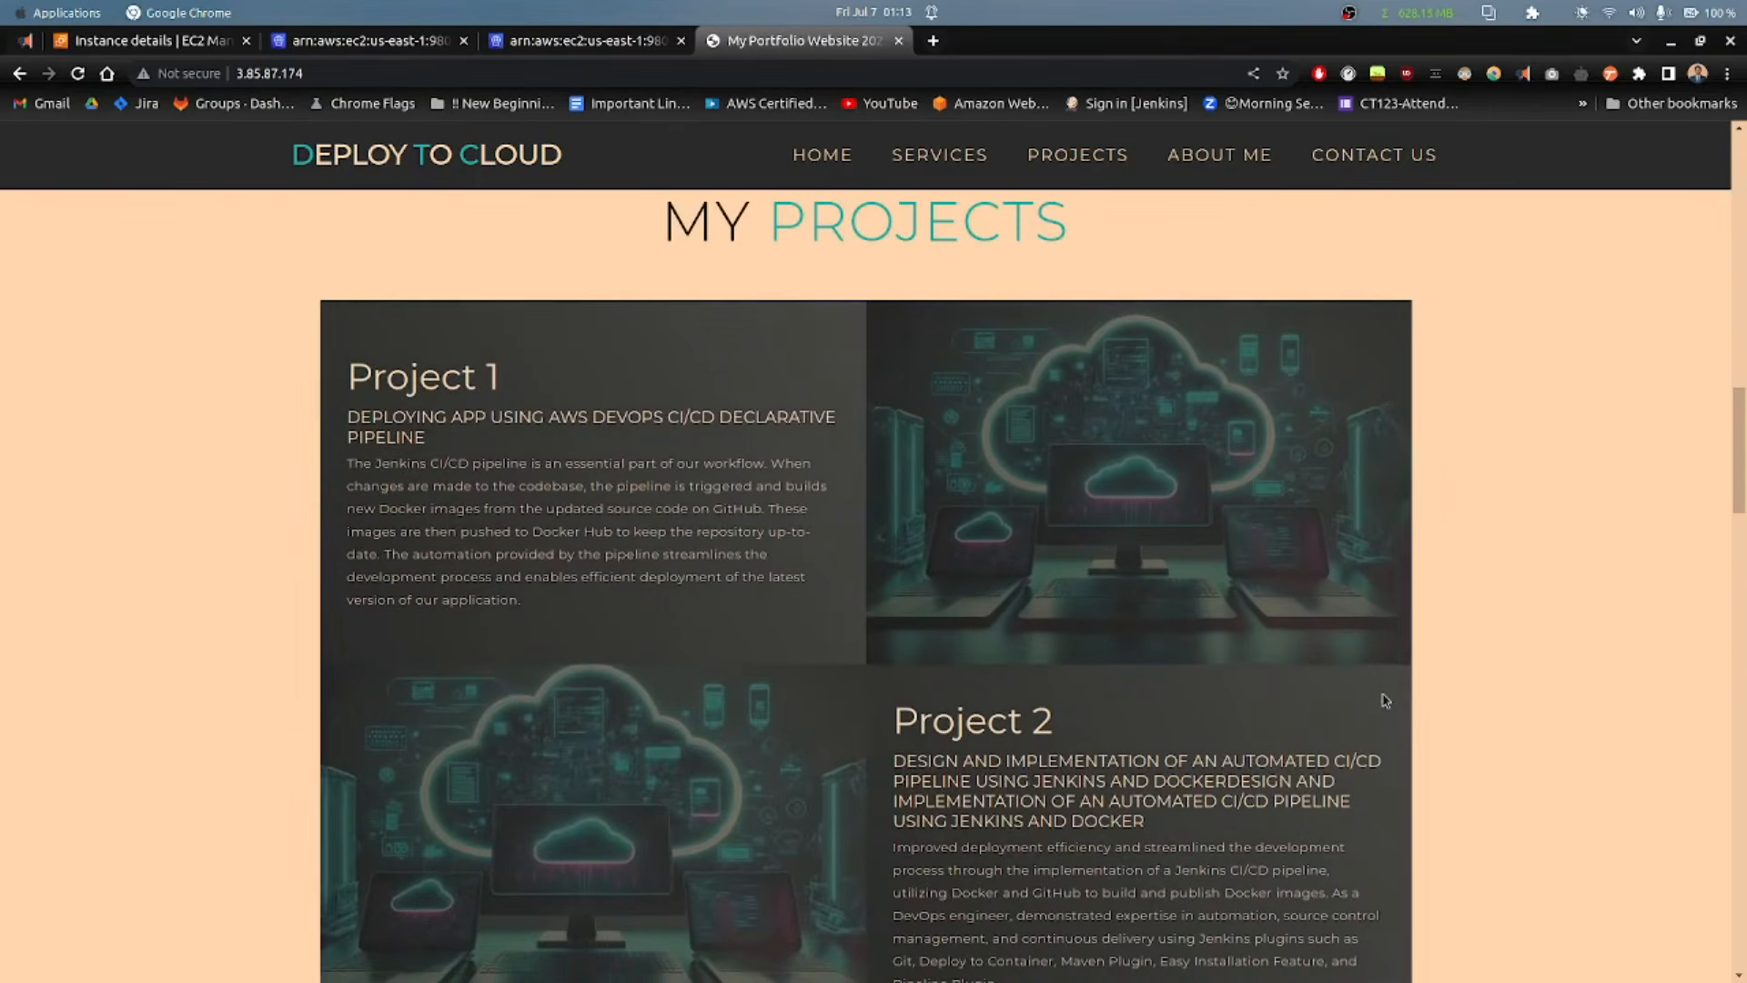
scroll(1441, 691, down, 5)
scroll(1440, 690, up, 4)
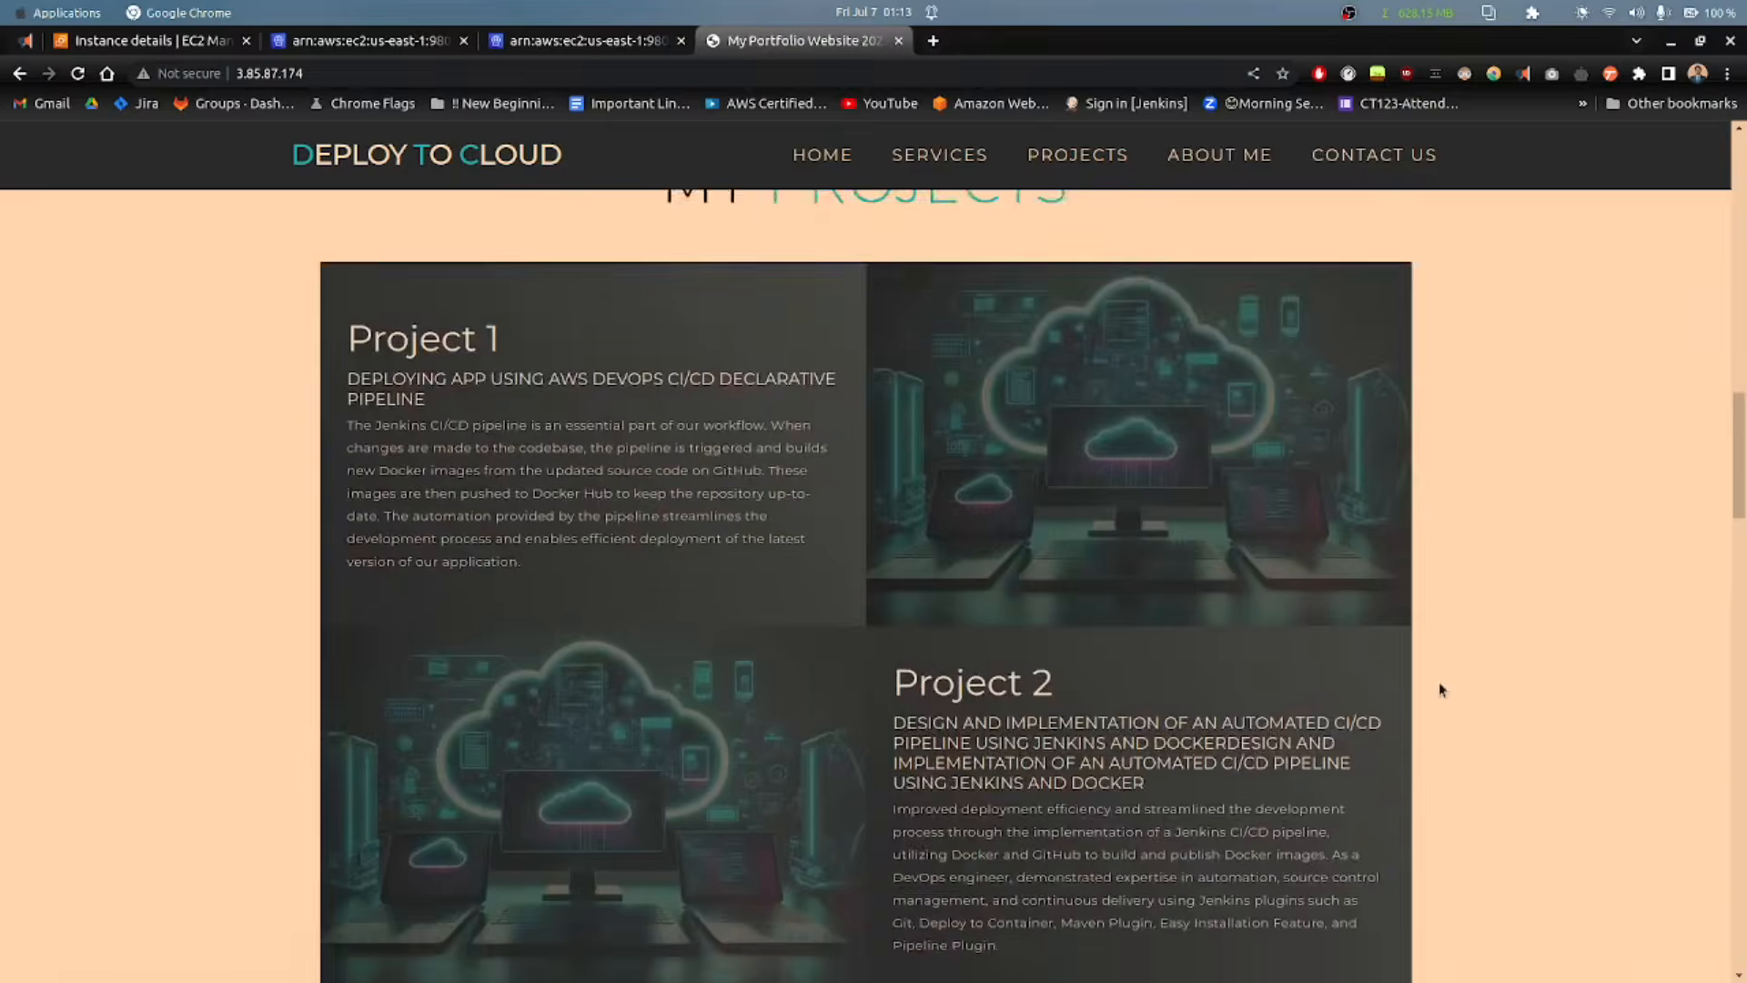
scroll(1440, 690, down, 20)
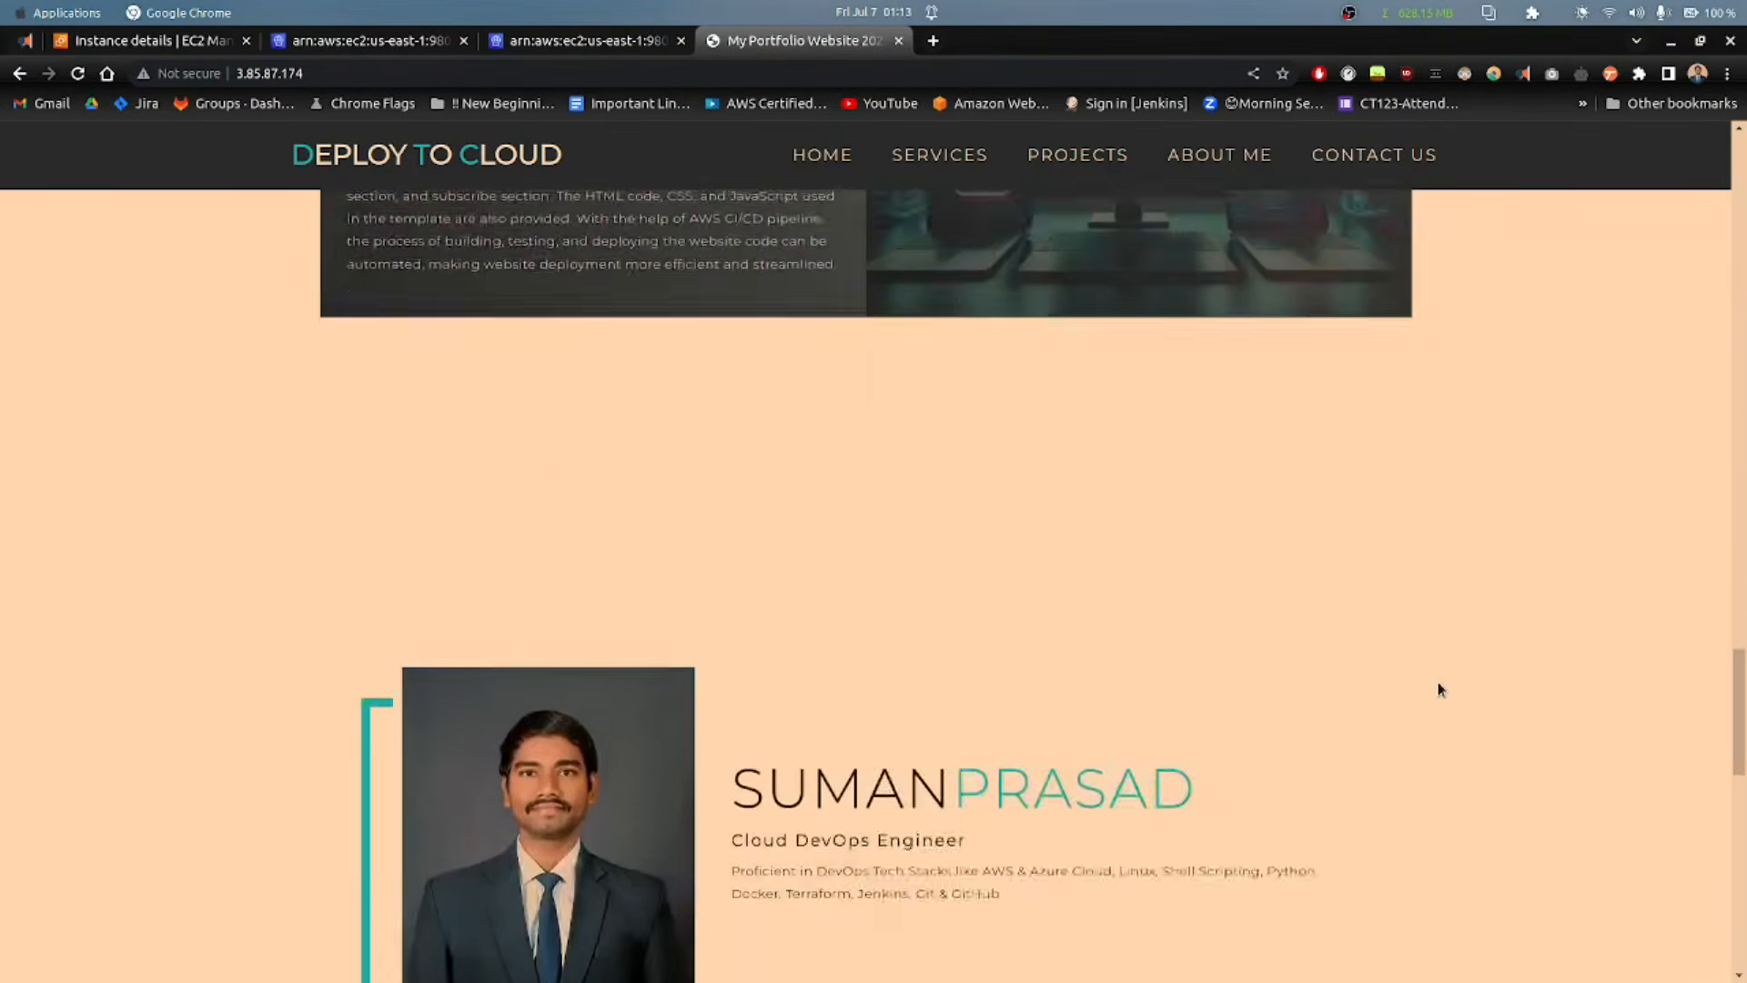
scroll(1437, 690, down, 3)
scroll(1437, 690, down, 5)
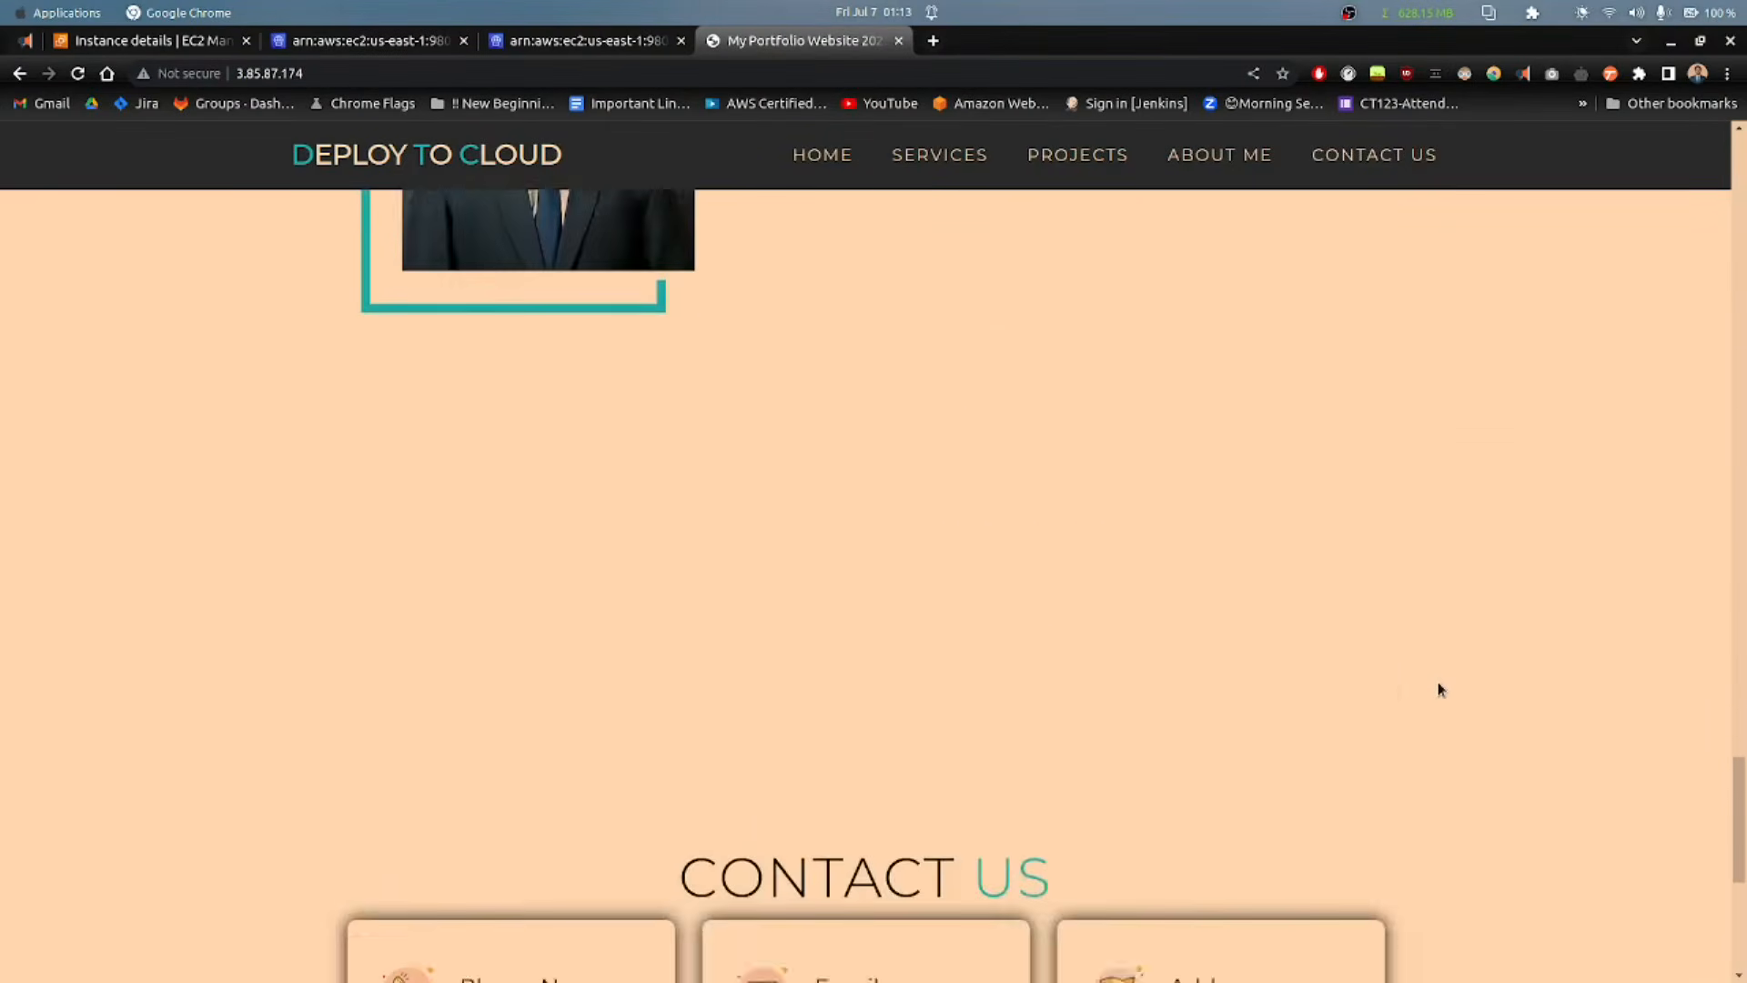
scroll(1438, 683, down, 6)
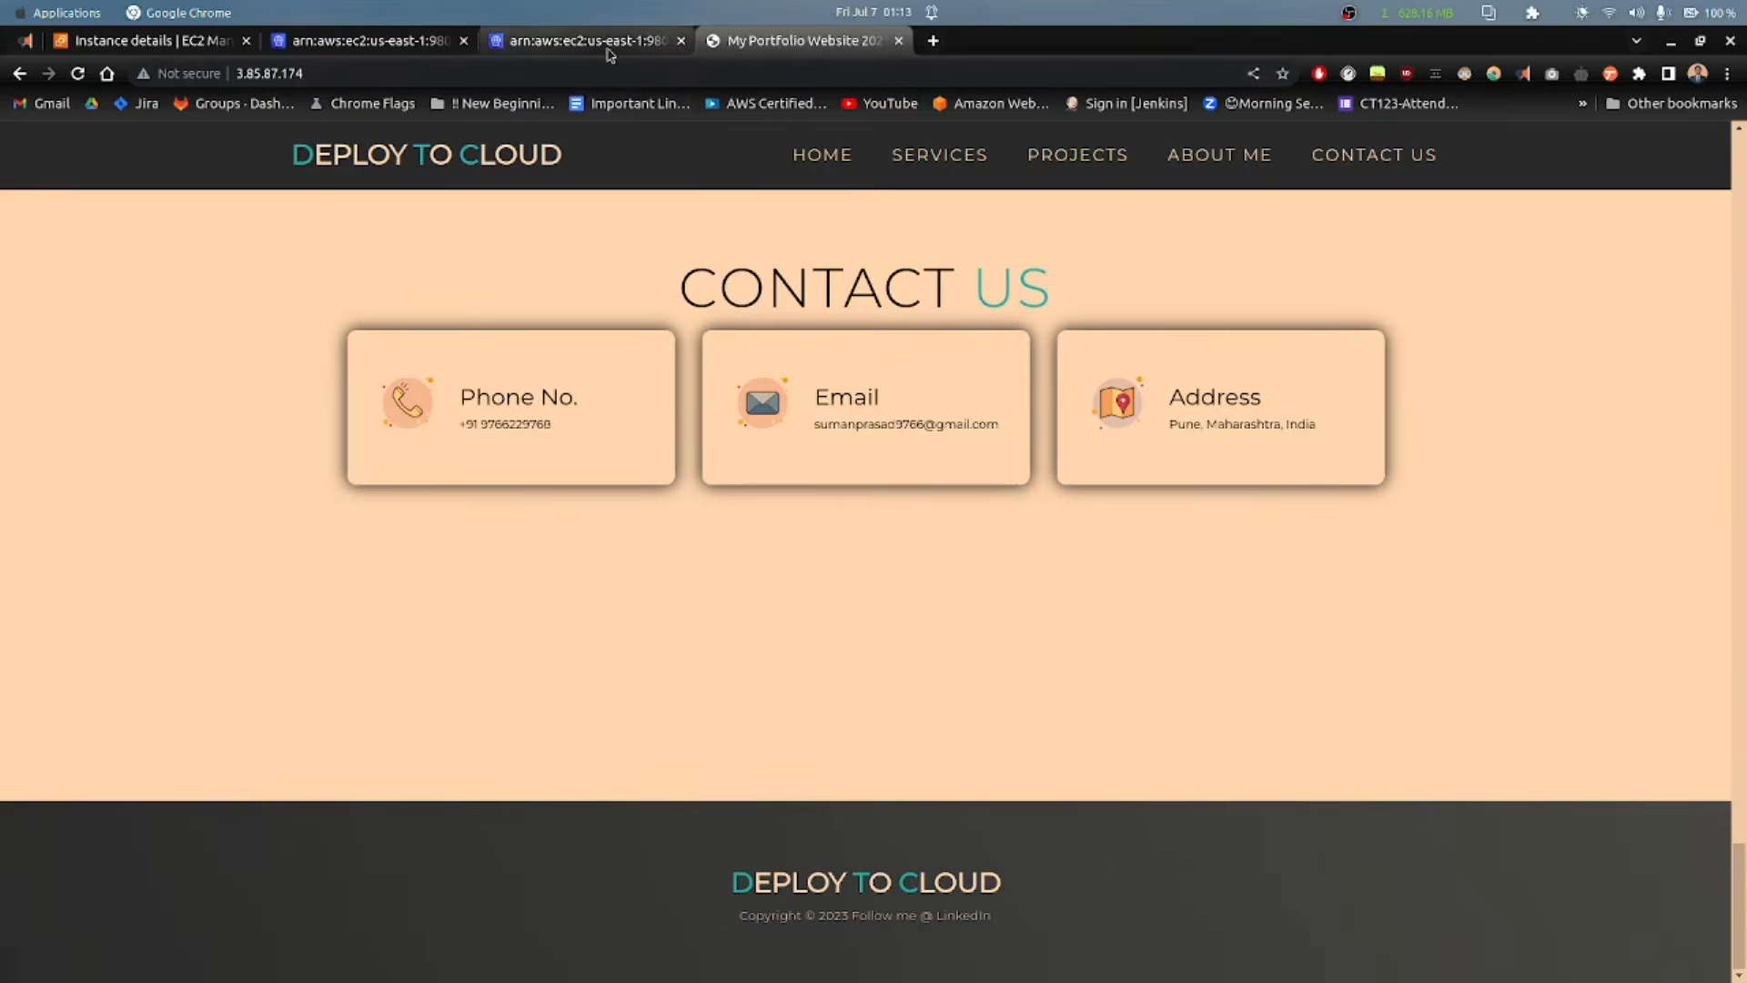
Step: Switch to the Chrome window with the Hashnode article on the end-to-end CI/CD pipeline and view its architecture diagram
key(alt+Tab)
key(alt+Tab)
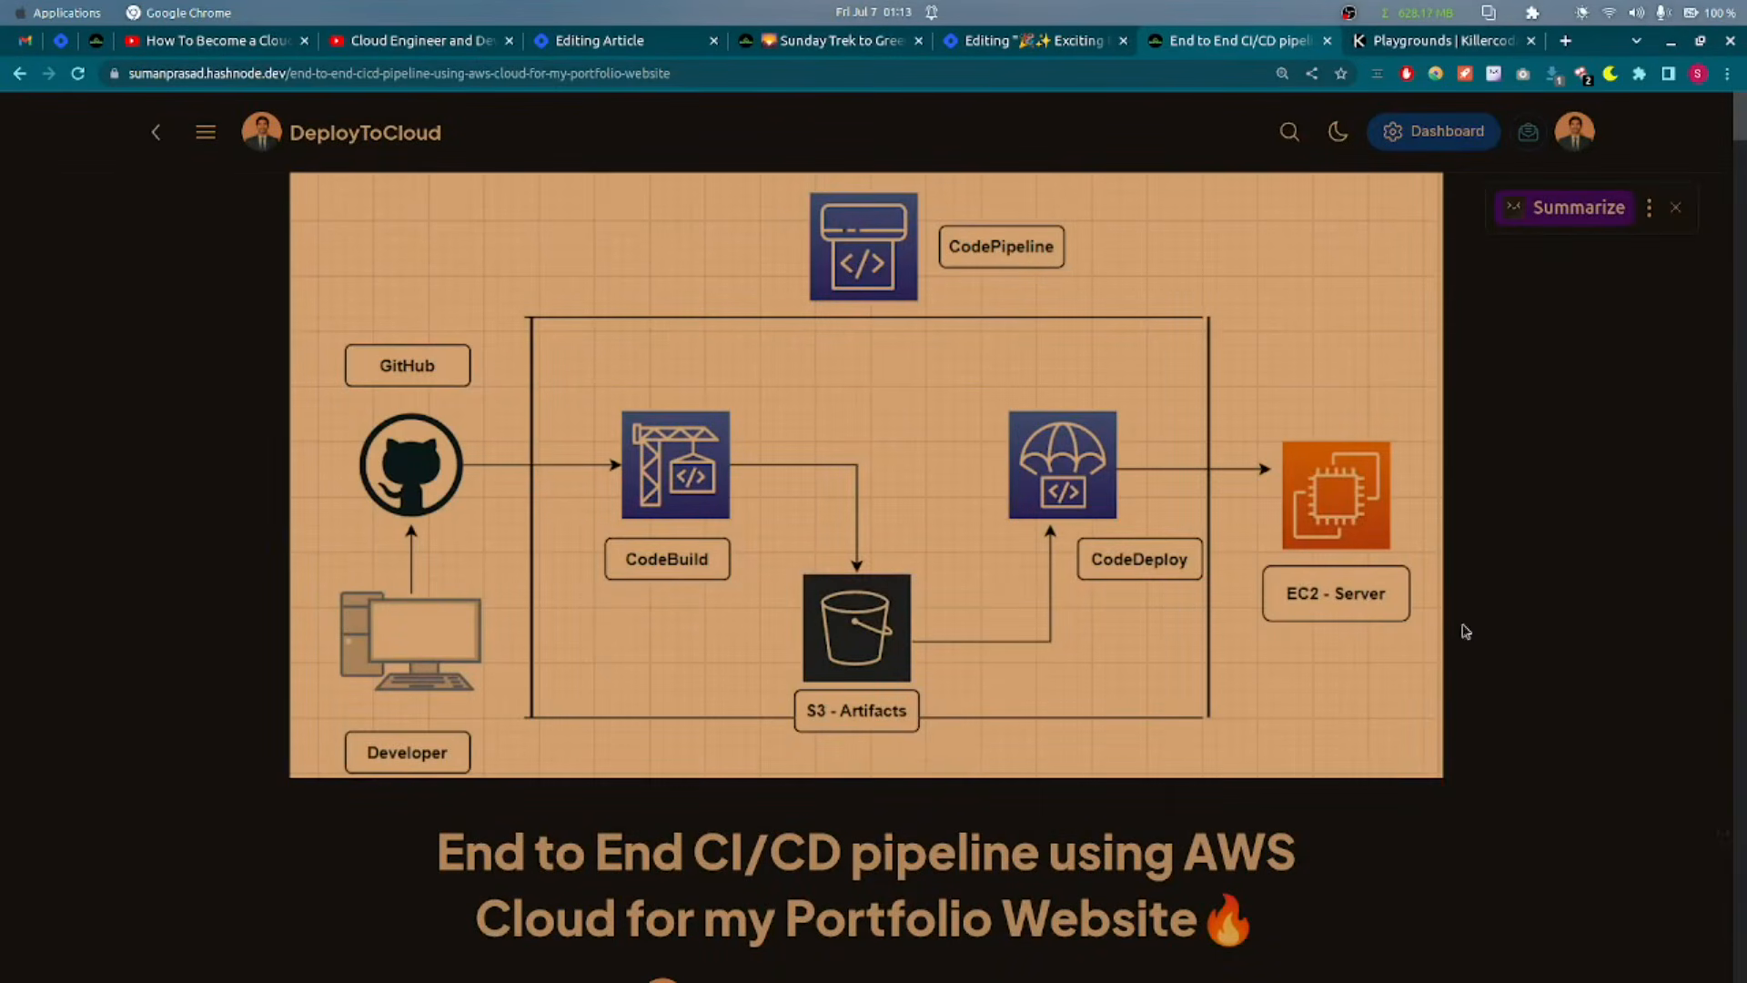
scroll(1453, 644, down, 3)
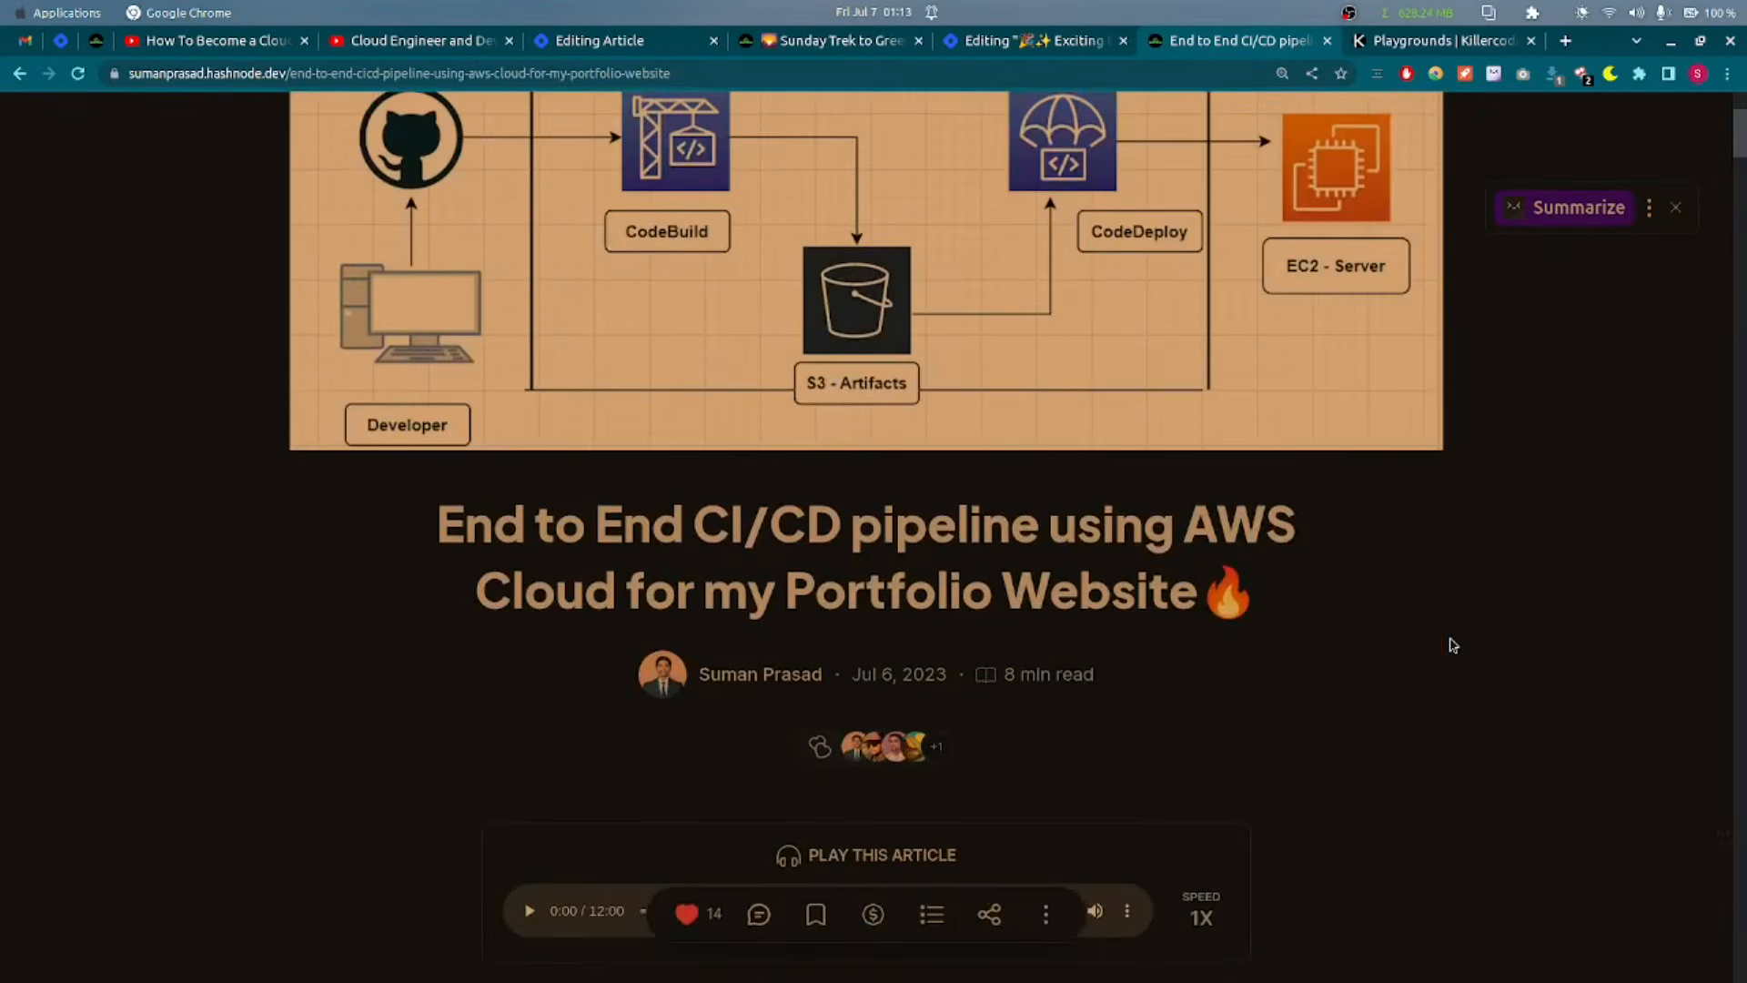
scroll(1453, 645, down, 3)
scroll(961, 652, up, 6)
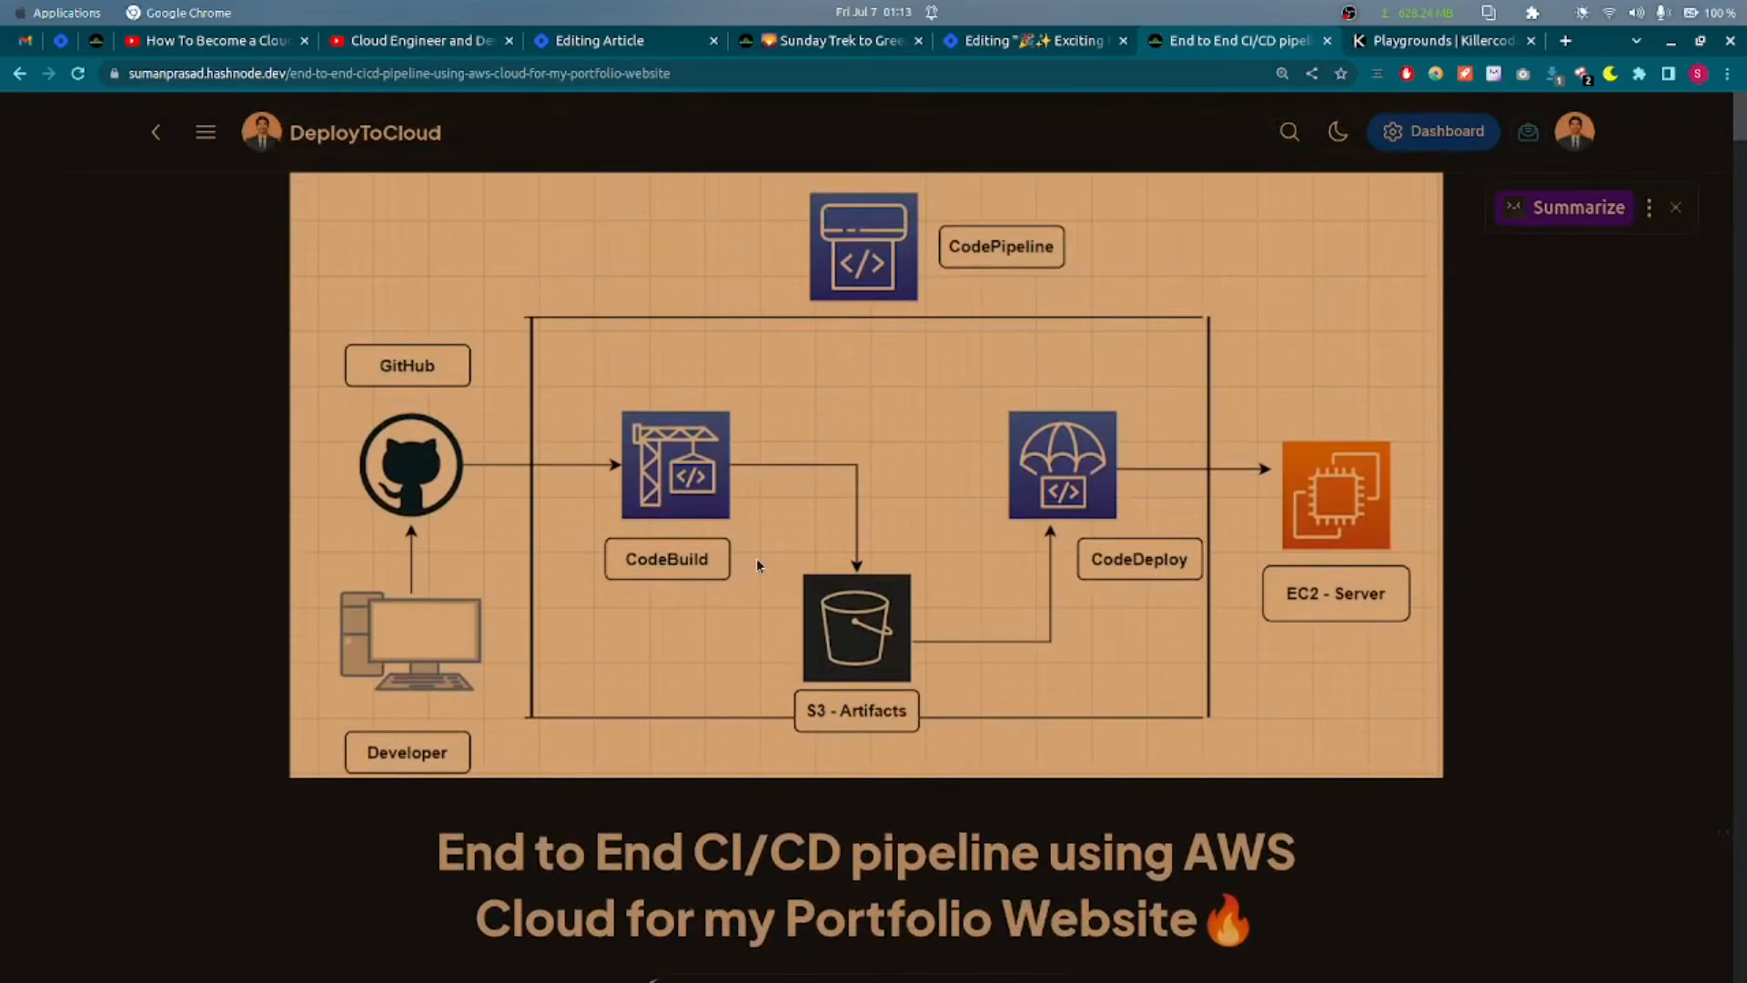
Step: Skim the article from its table of contents through the project creation steps to the GitHub repository link
scroll(755, 559, down, 12)
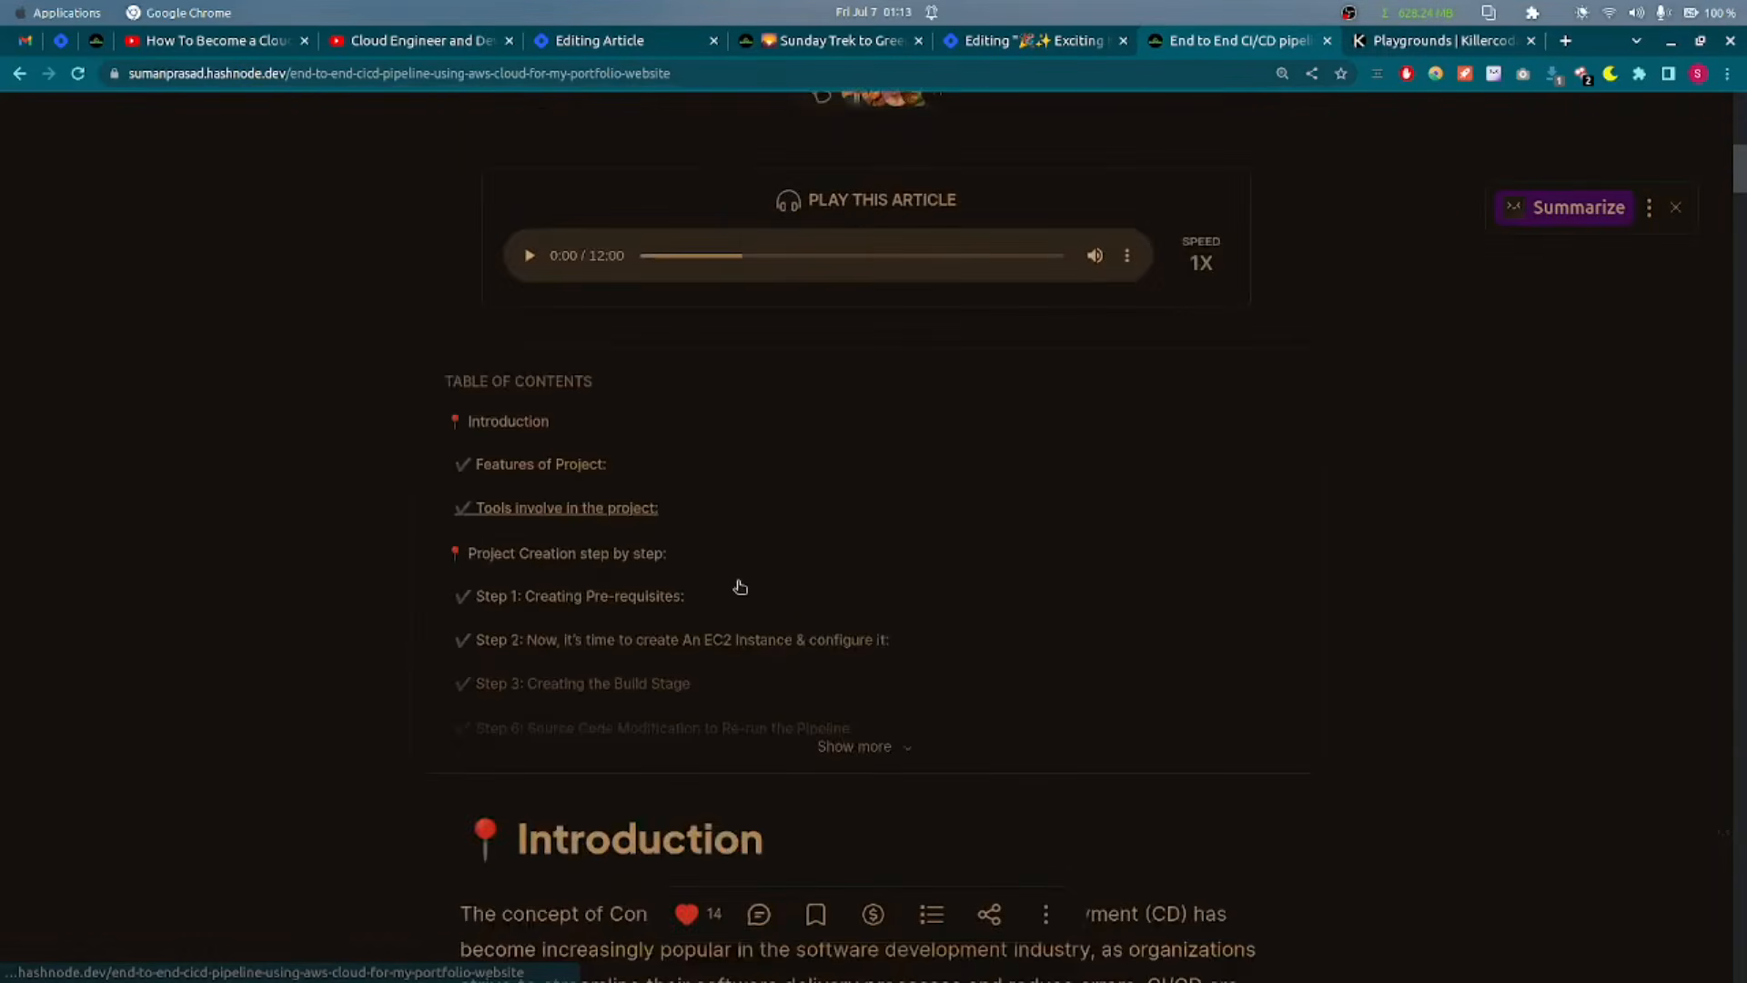
scroll(738, 607, down, 15)
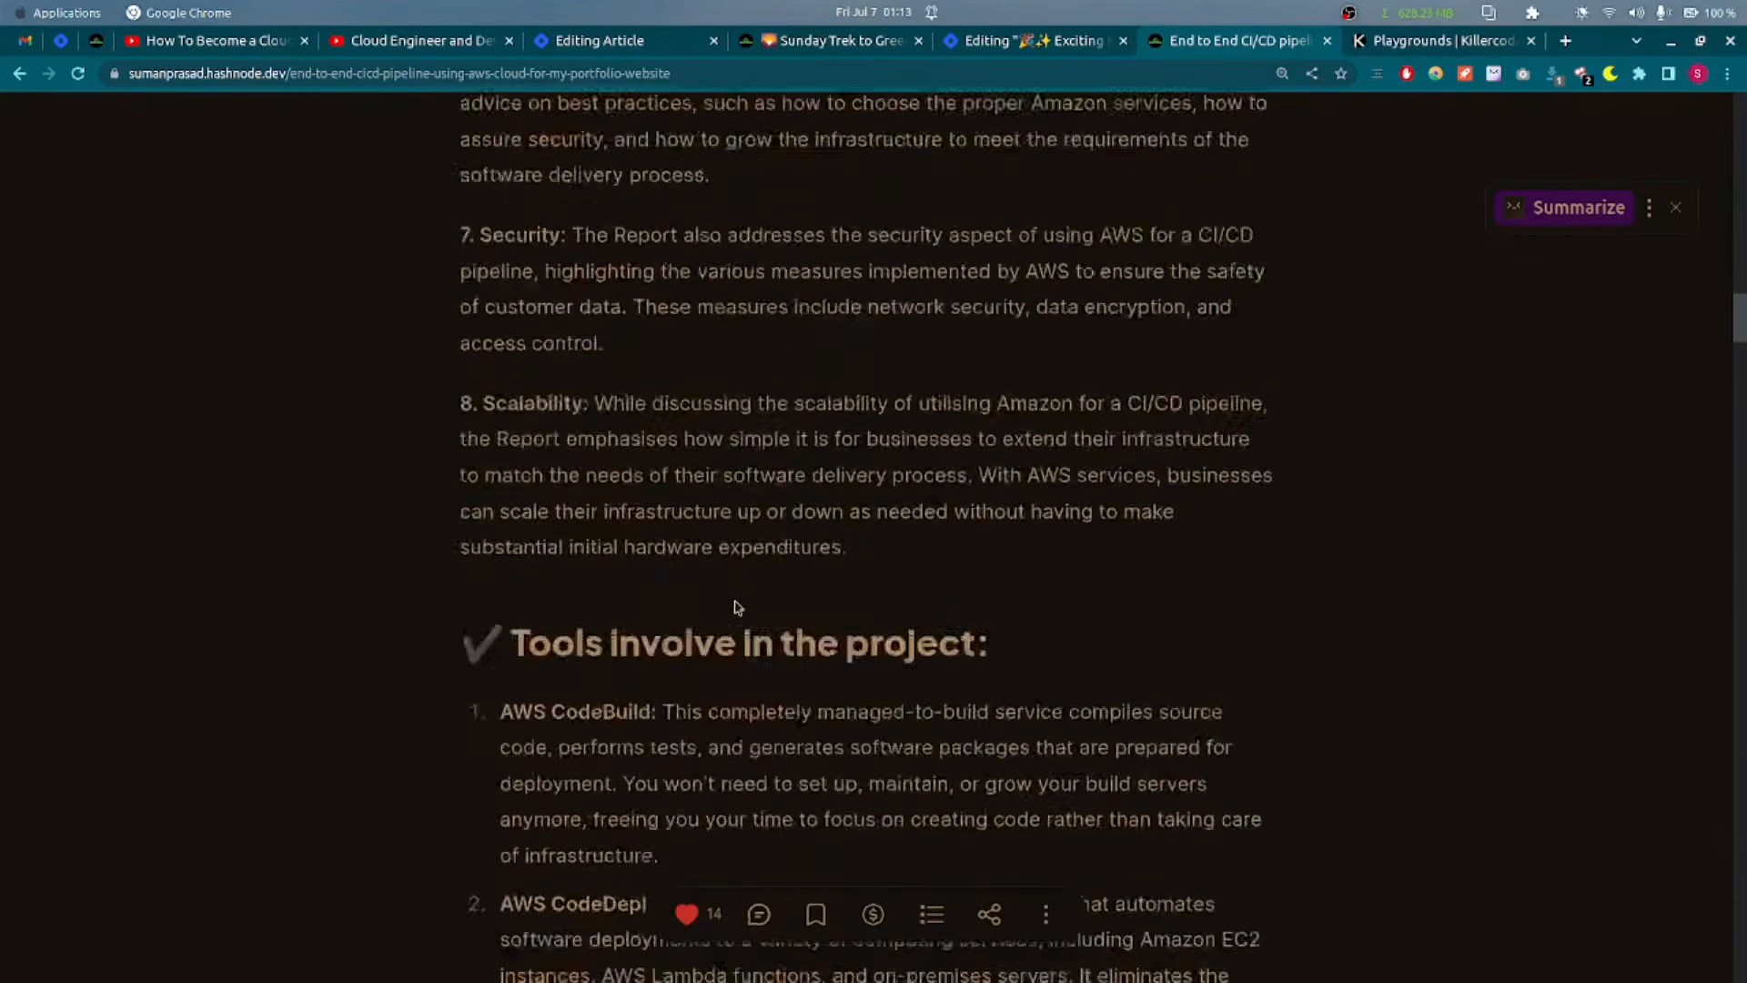
scroll(738, 607, down, 15)
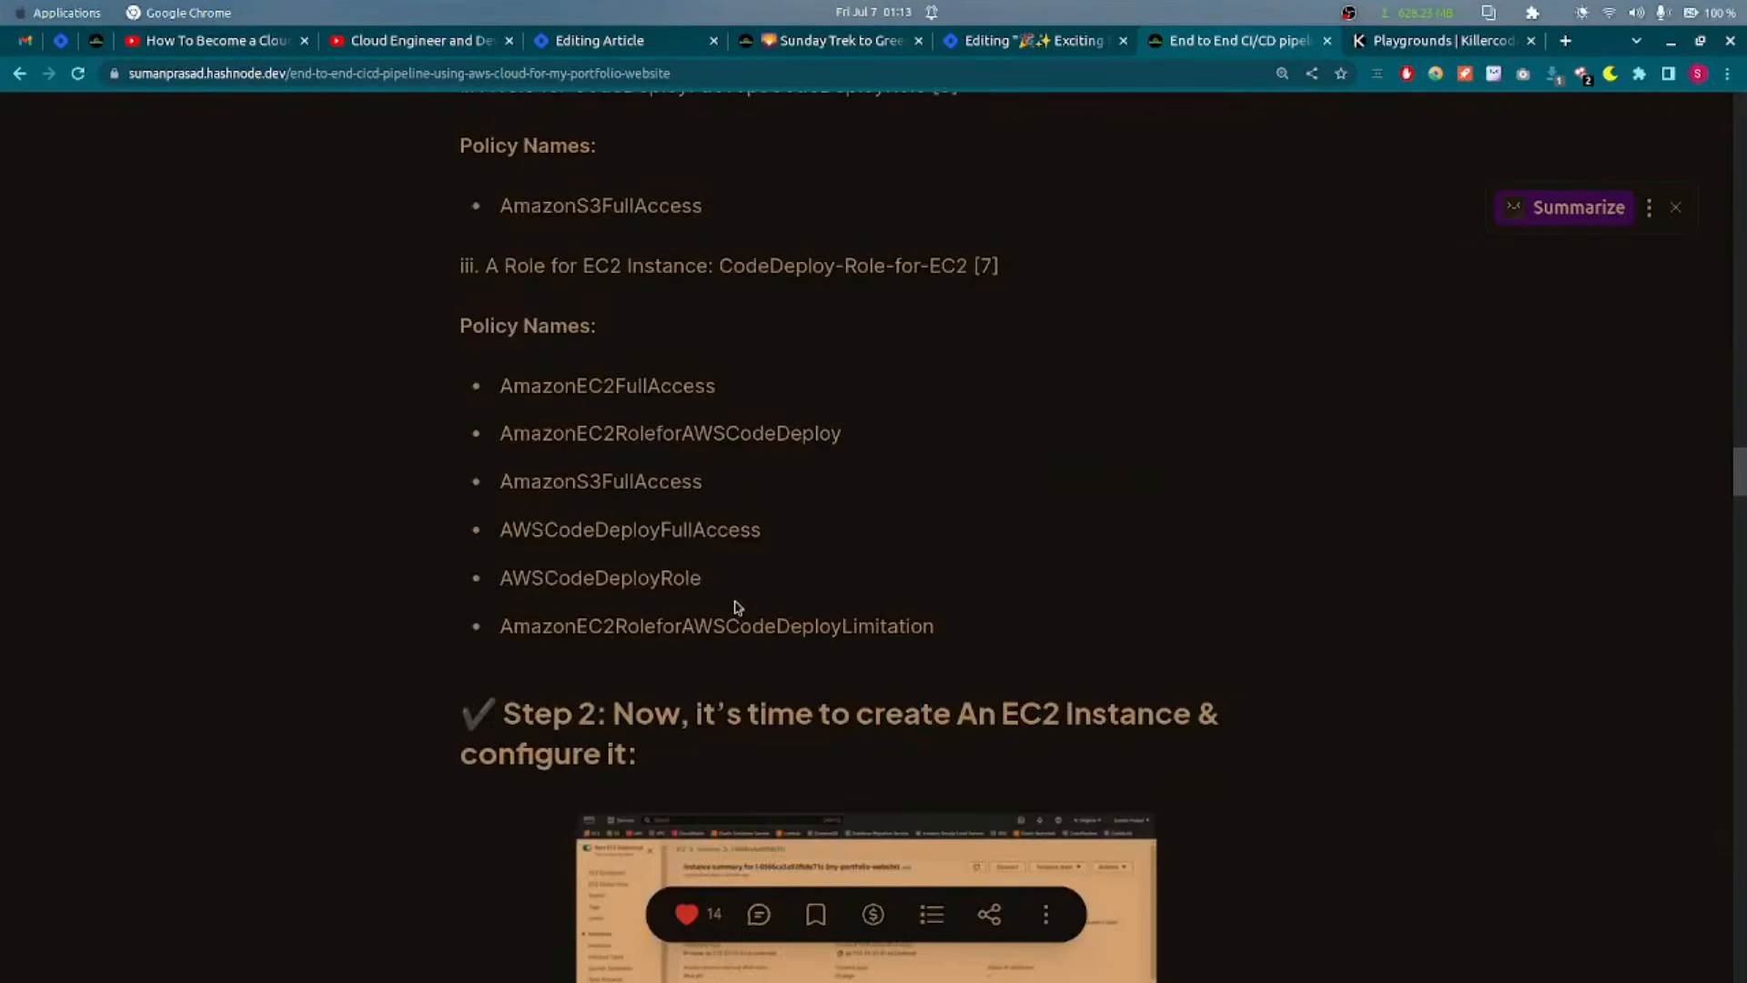
scroll(738, 607, down, 5)
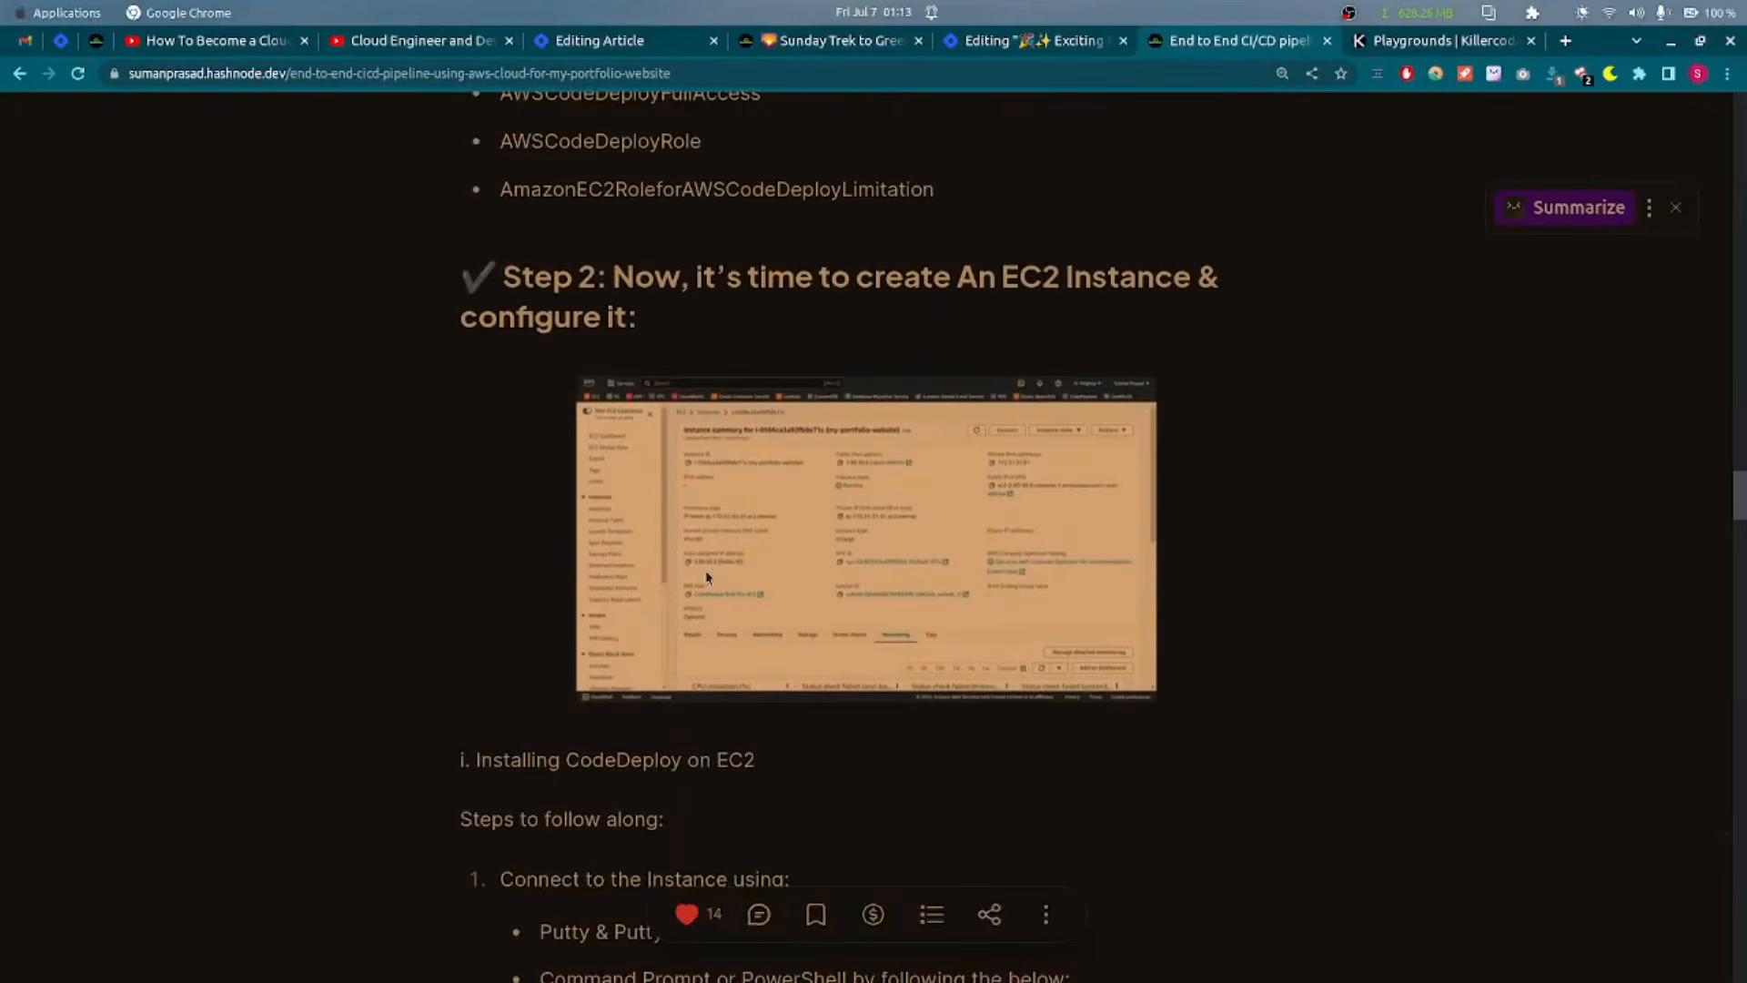
key(alt+Tab)
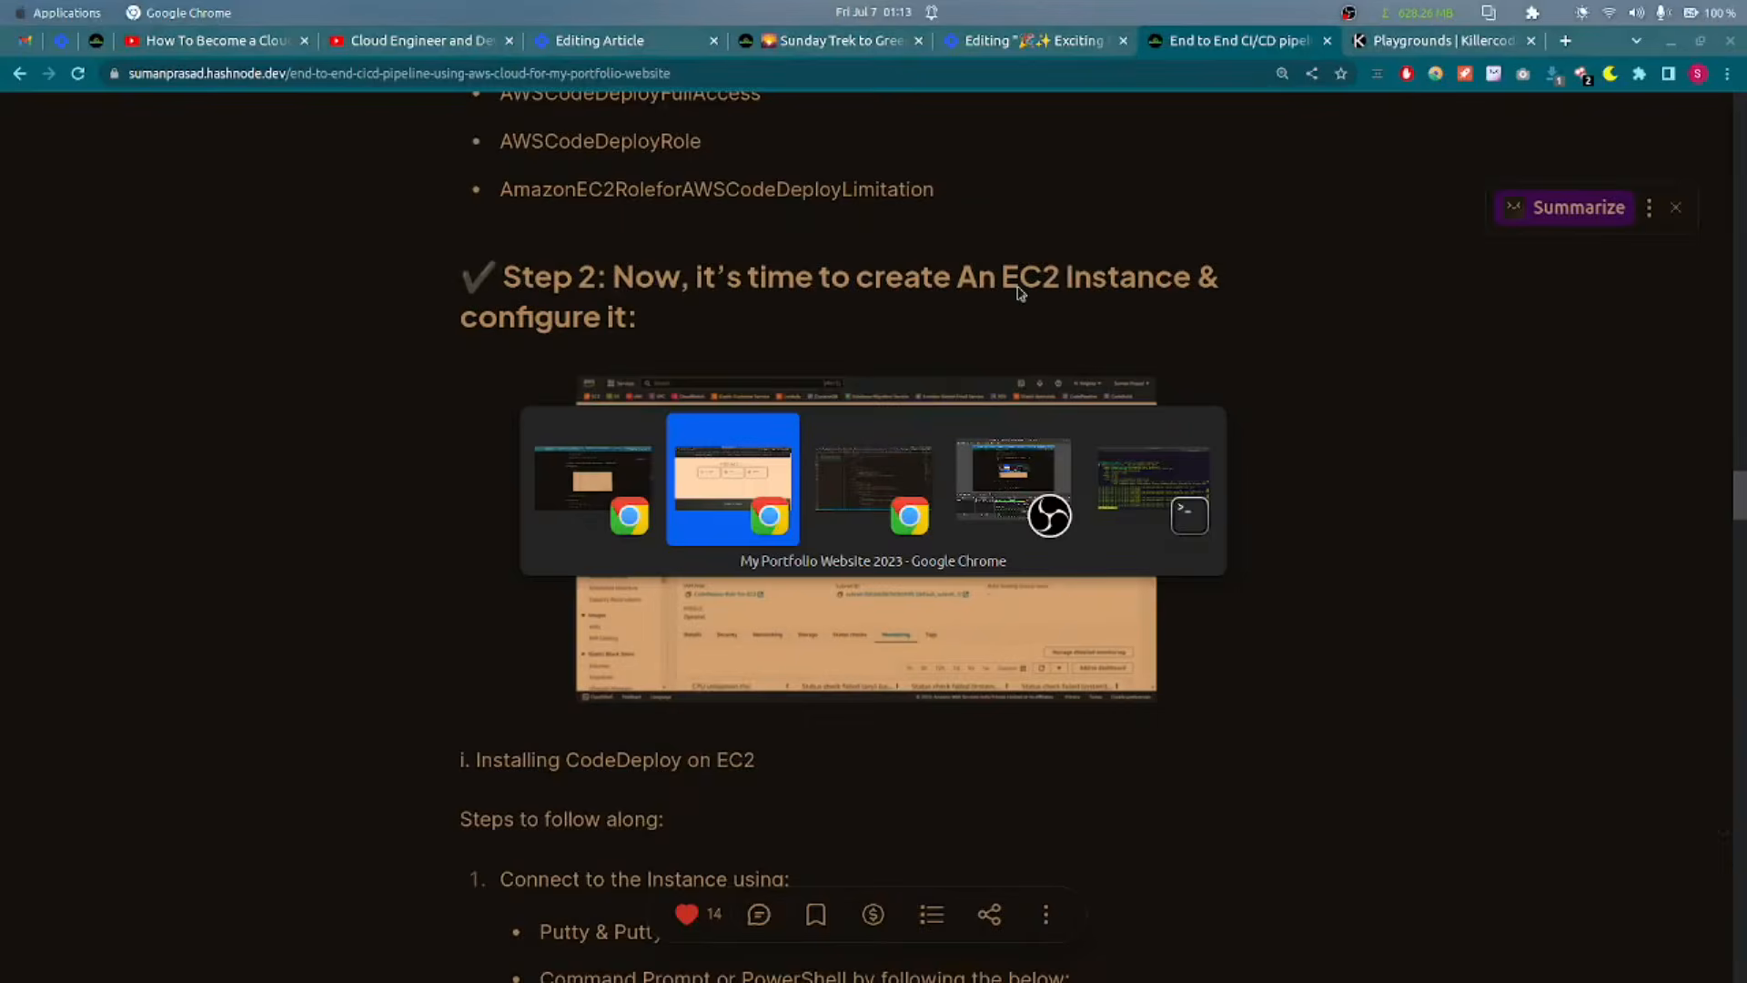
key(alt+Tab)
scroll(1056, 543, down, 20)
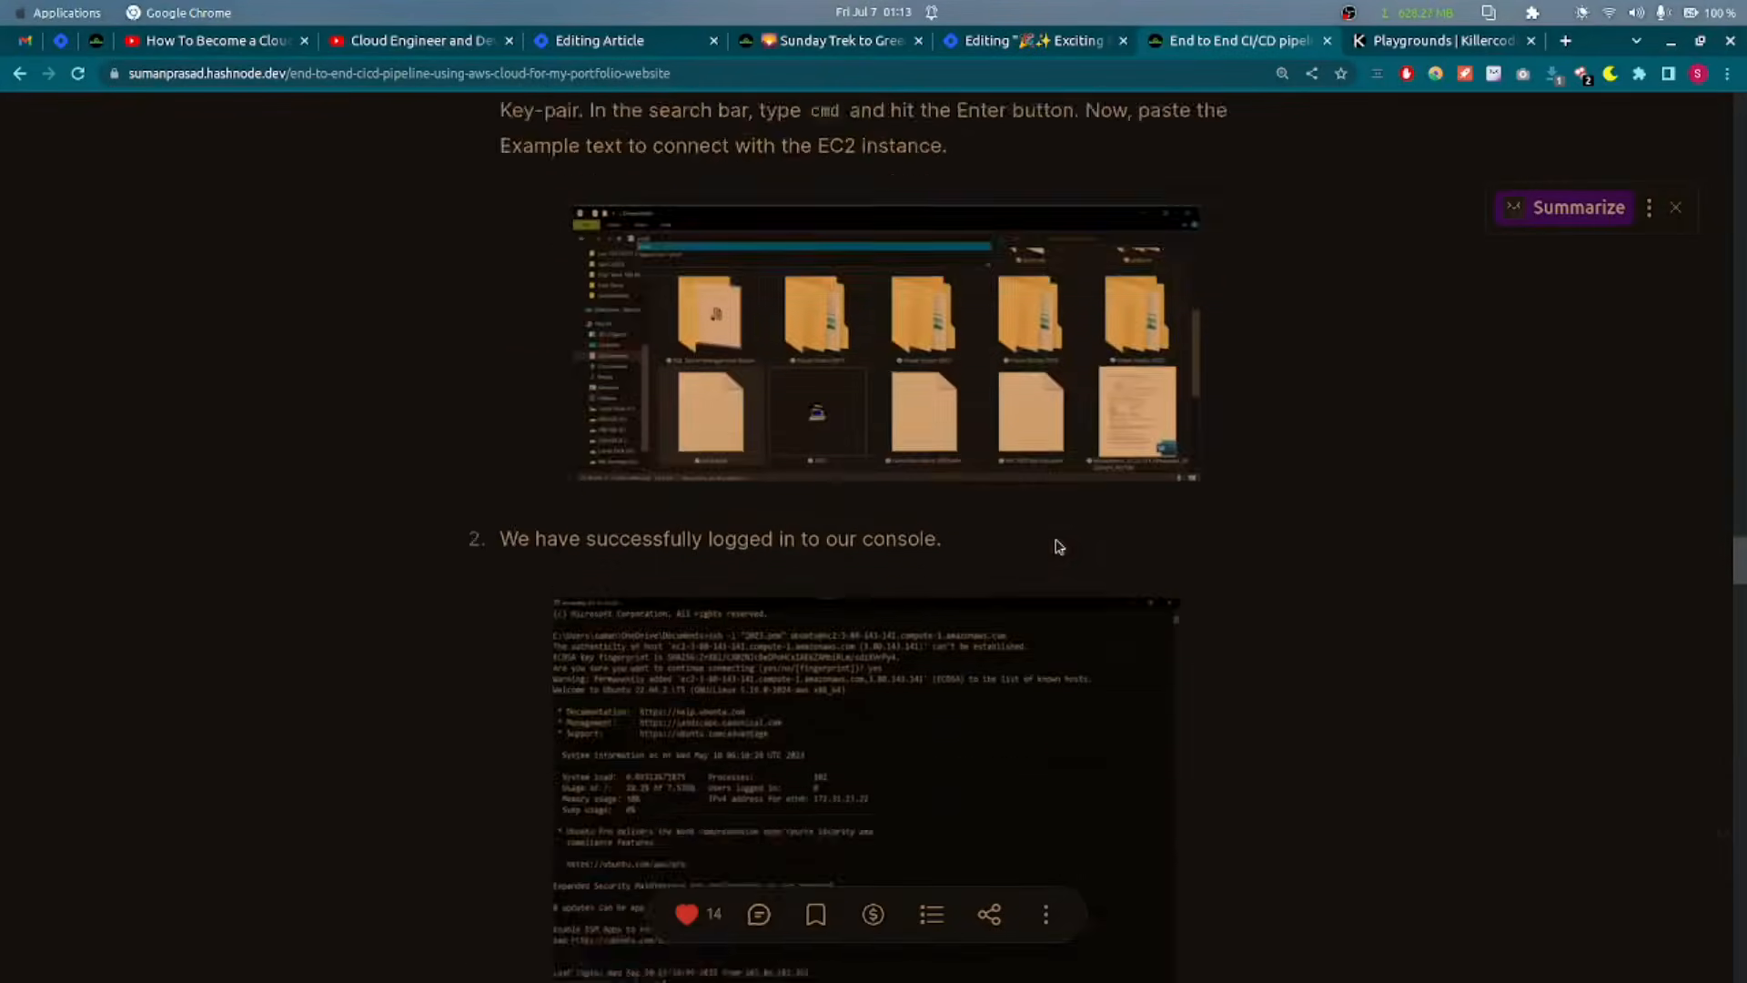
scroll(1057, 544, down, 20)
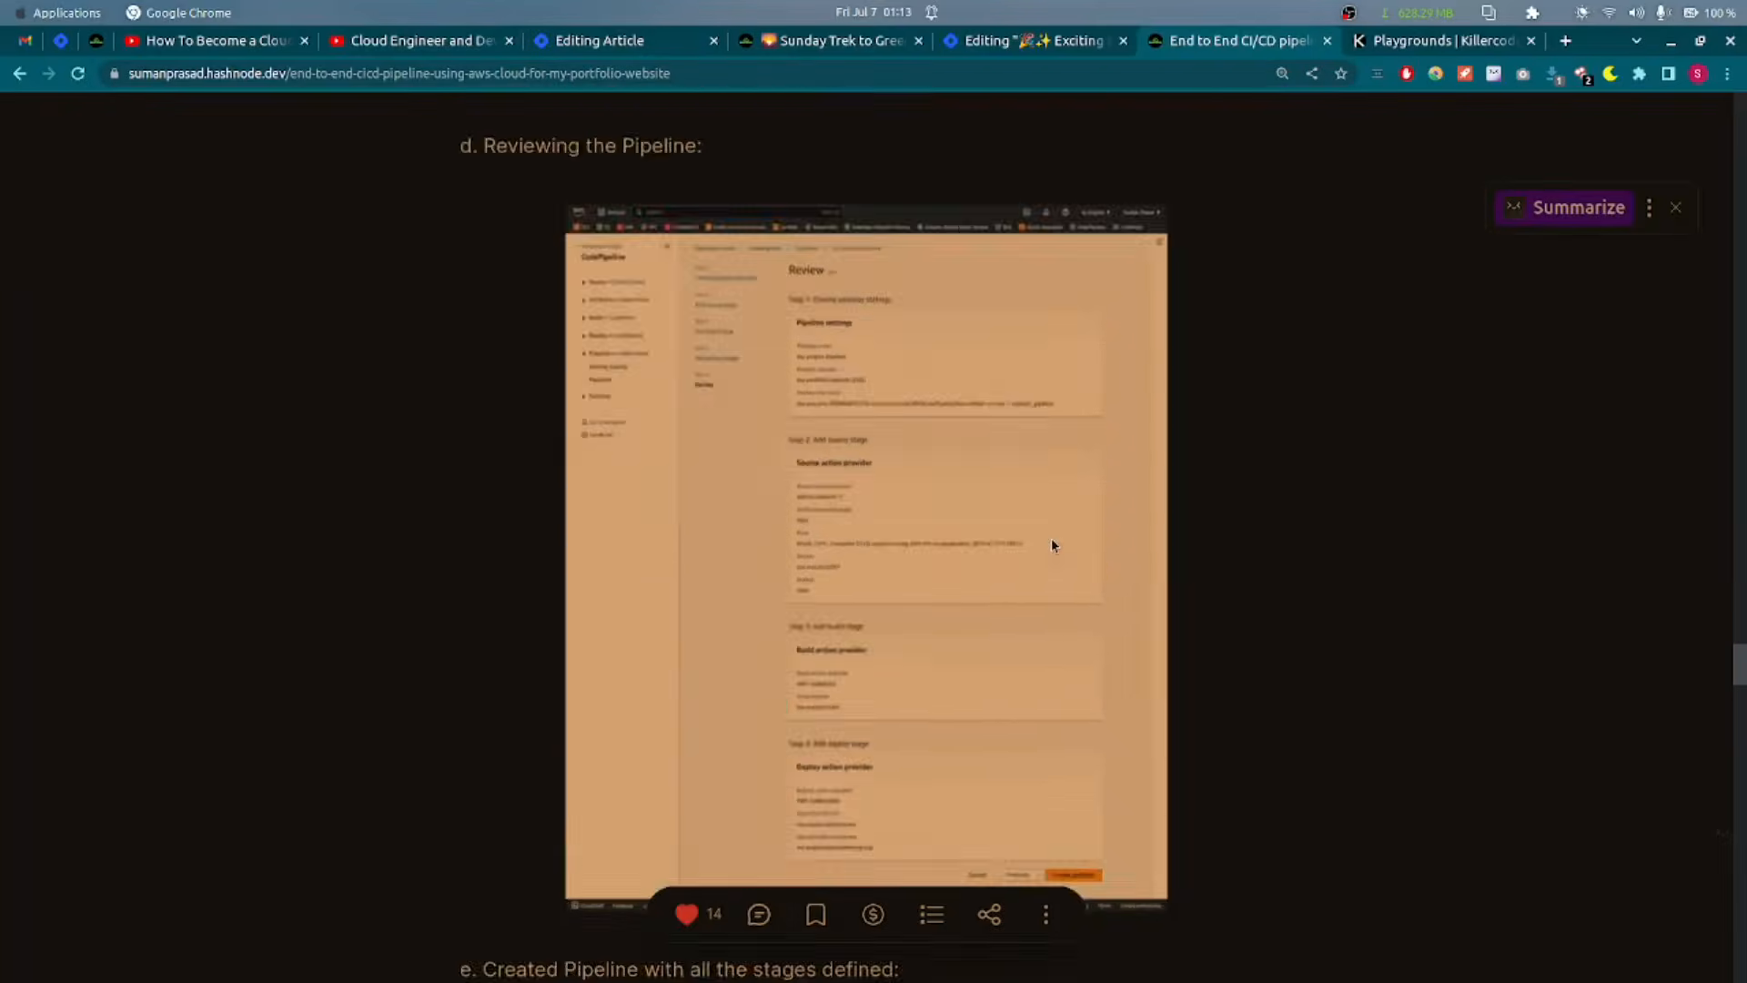
scroll(1045, 544, down, 20)
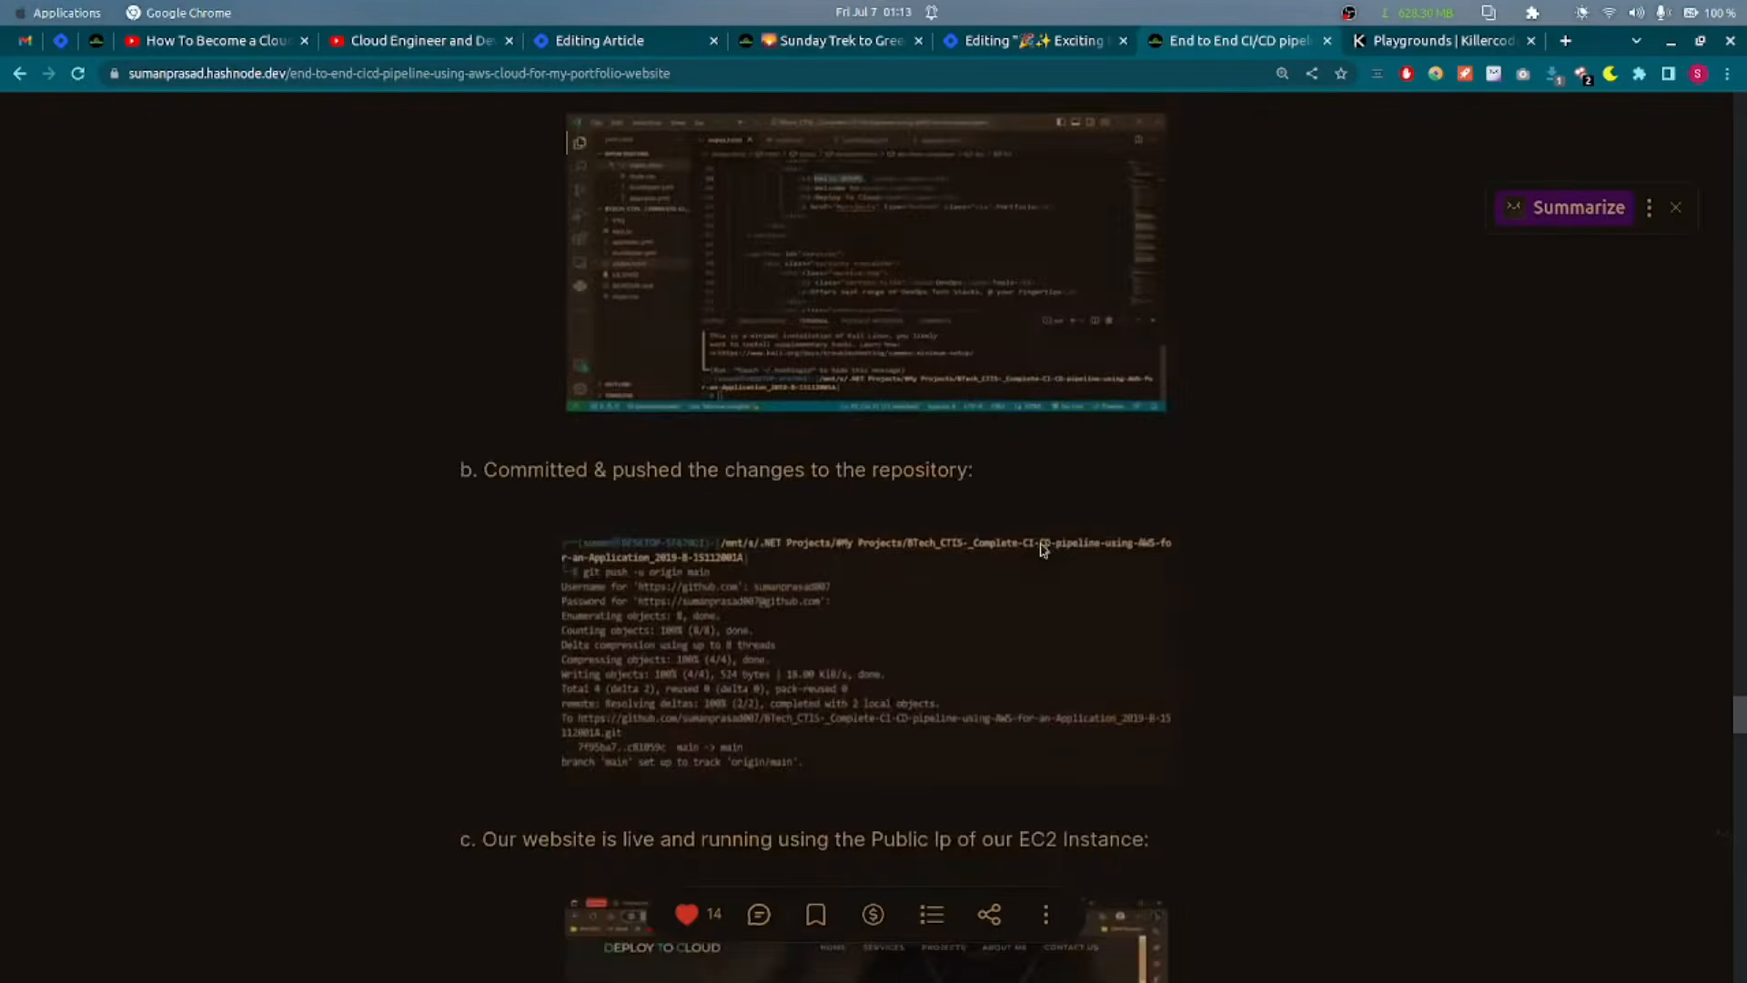
scroll(1035, 552, down, 20)
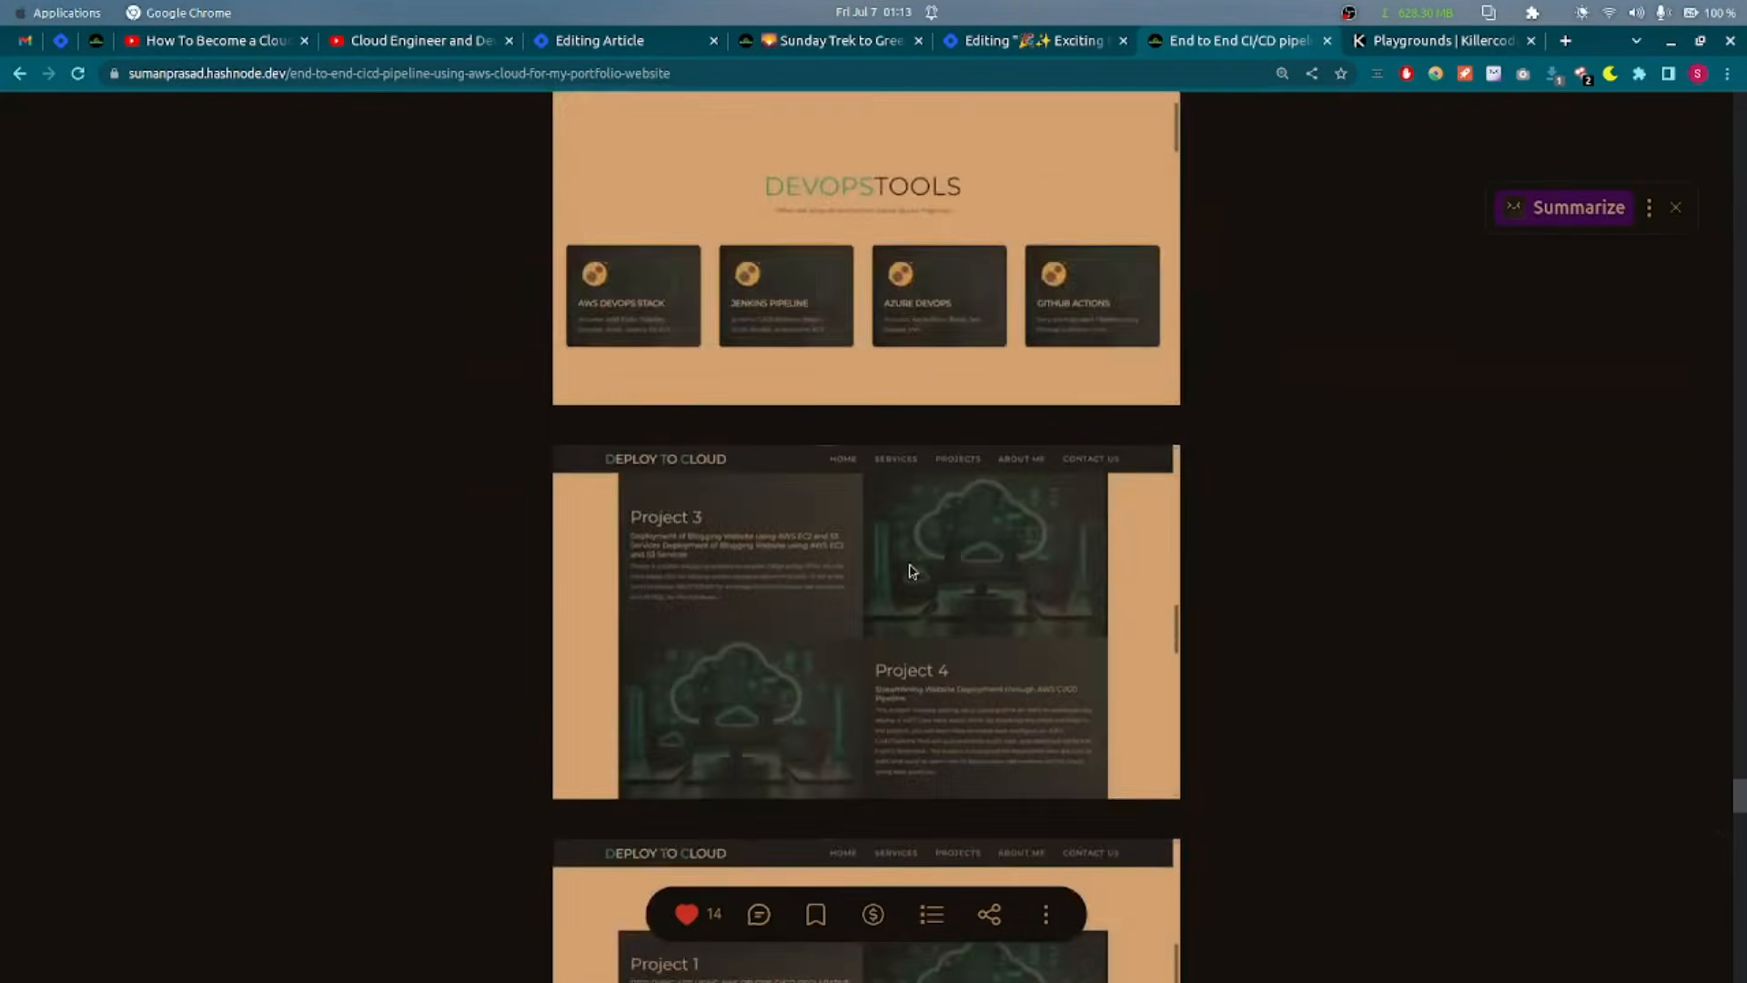
scroll(901, 569, down, 12)
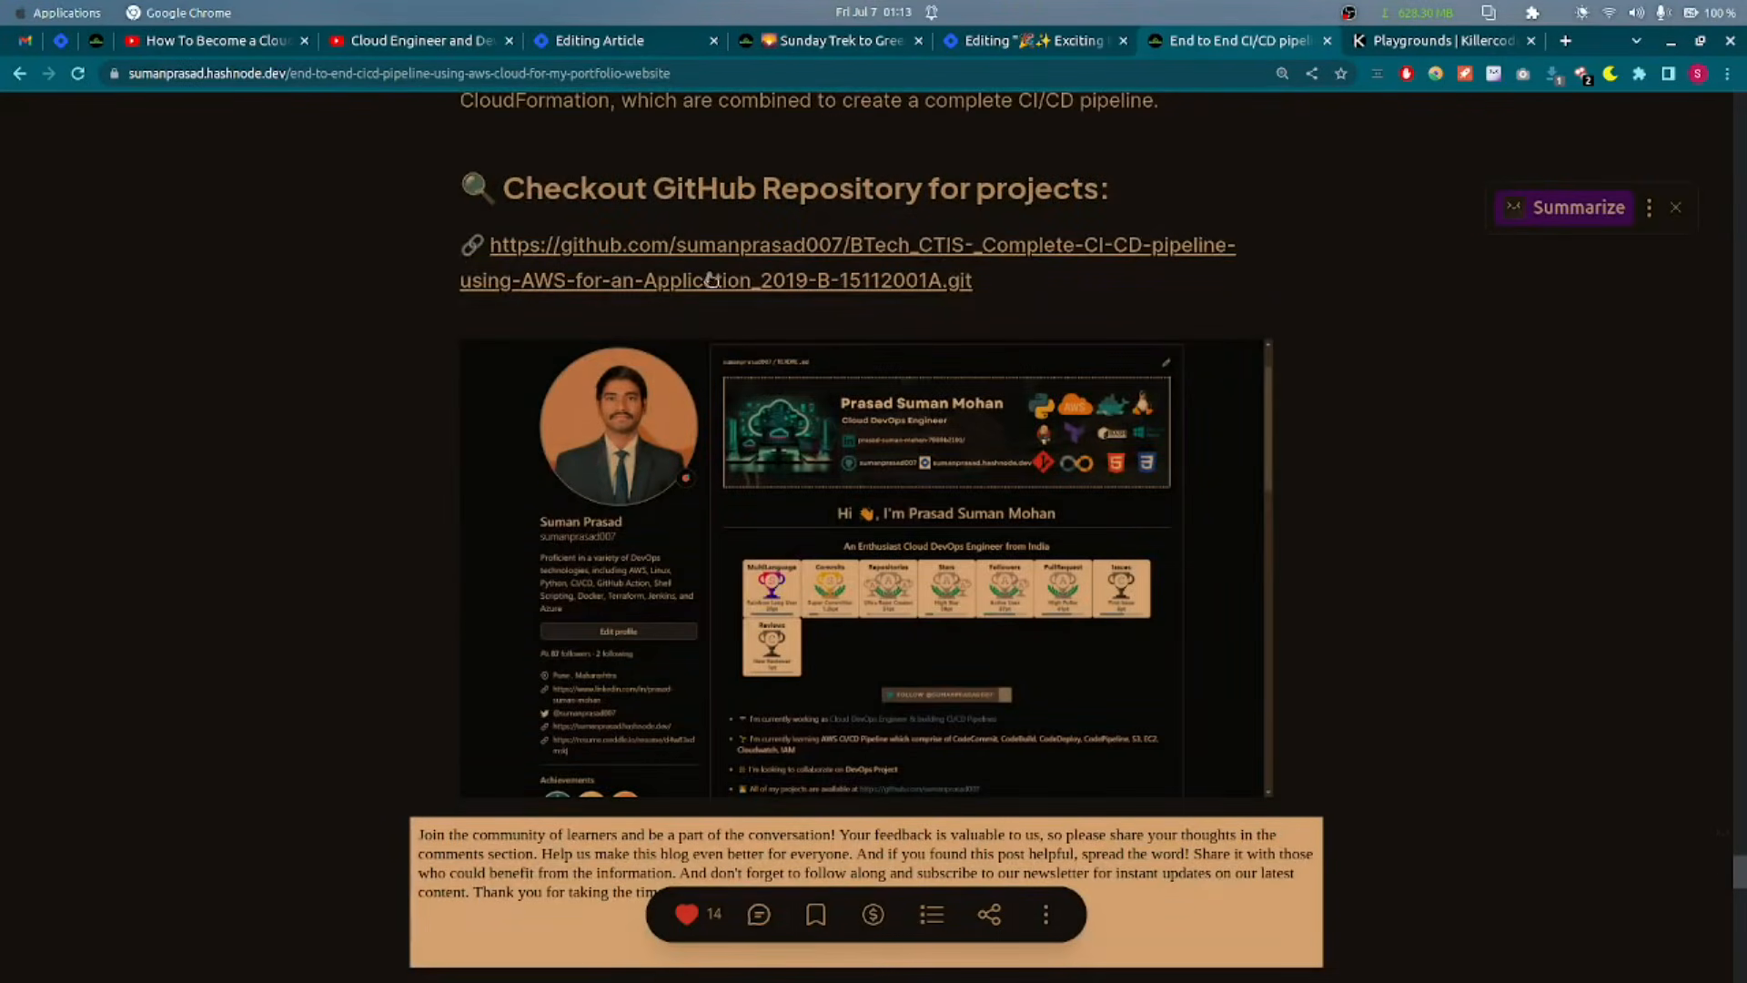
Step: Highlight the article's "Checkout GitHub Repository for projects" section and open the linked repository
scroll(482, 273, up, 3)
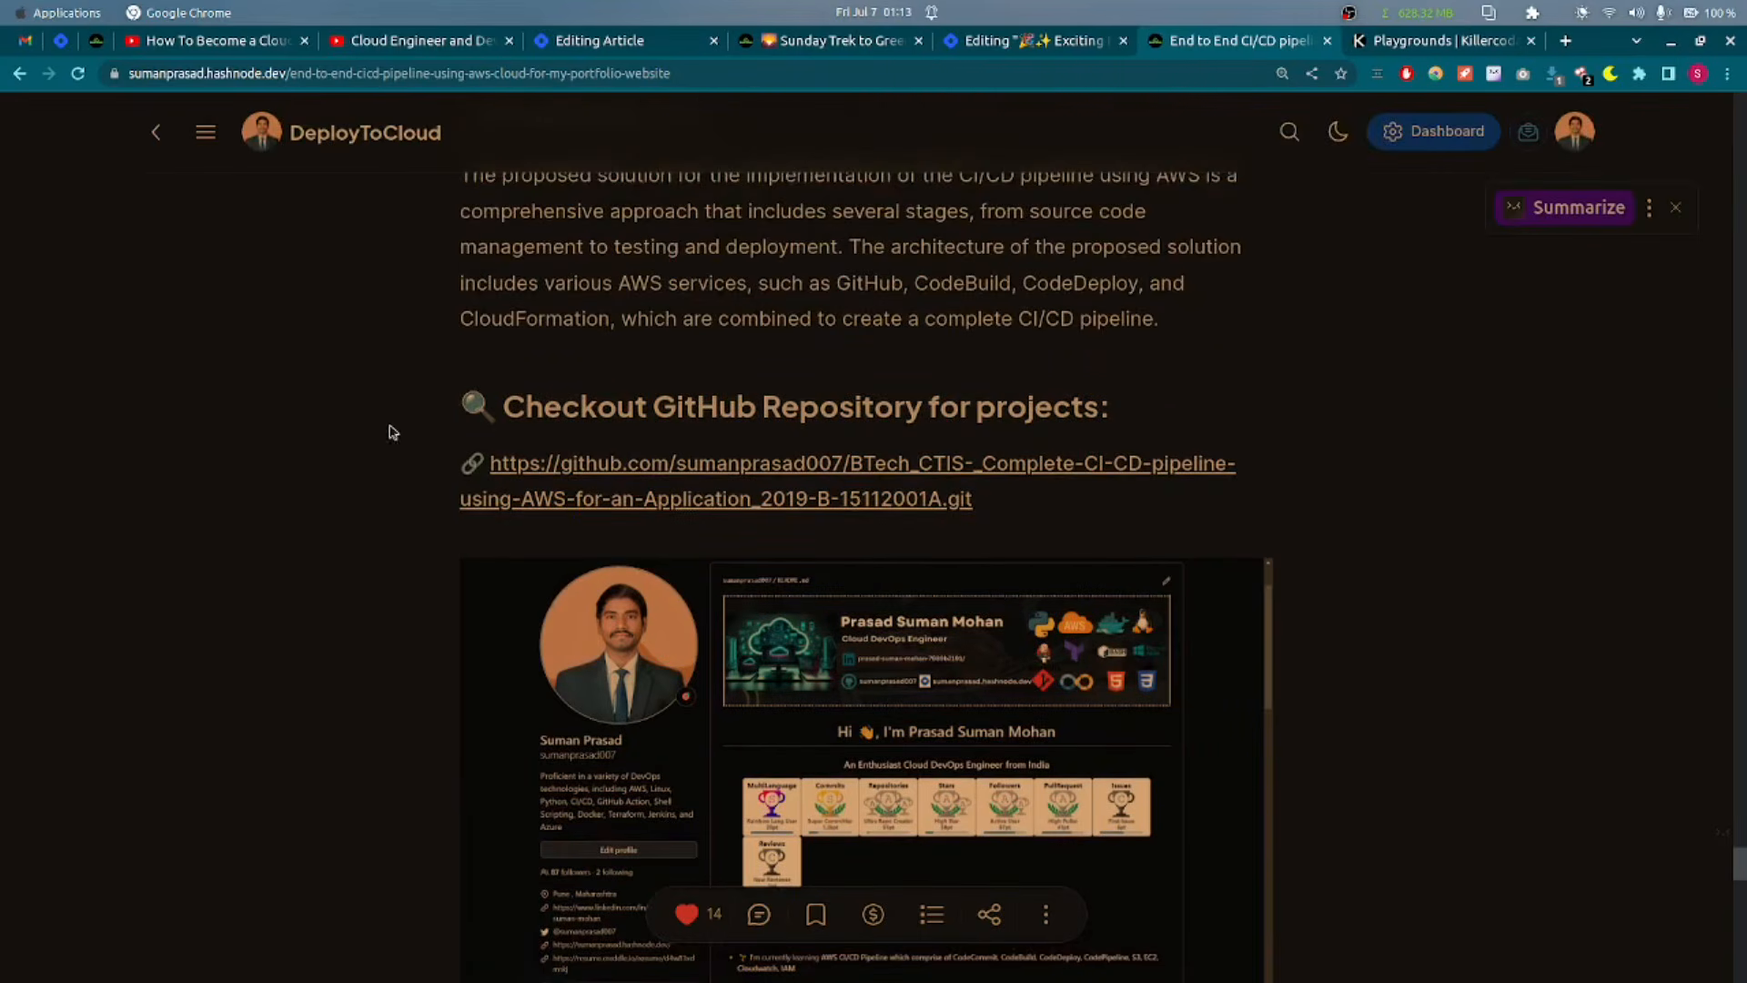
drag(407, 385, 1294, 532)
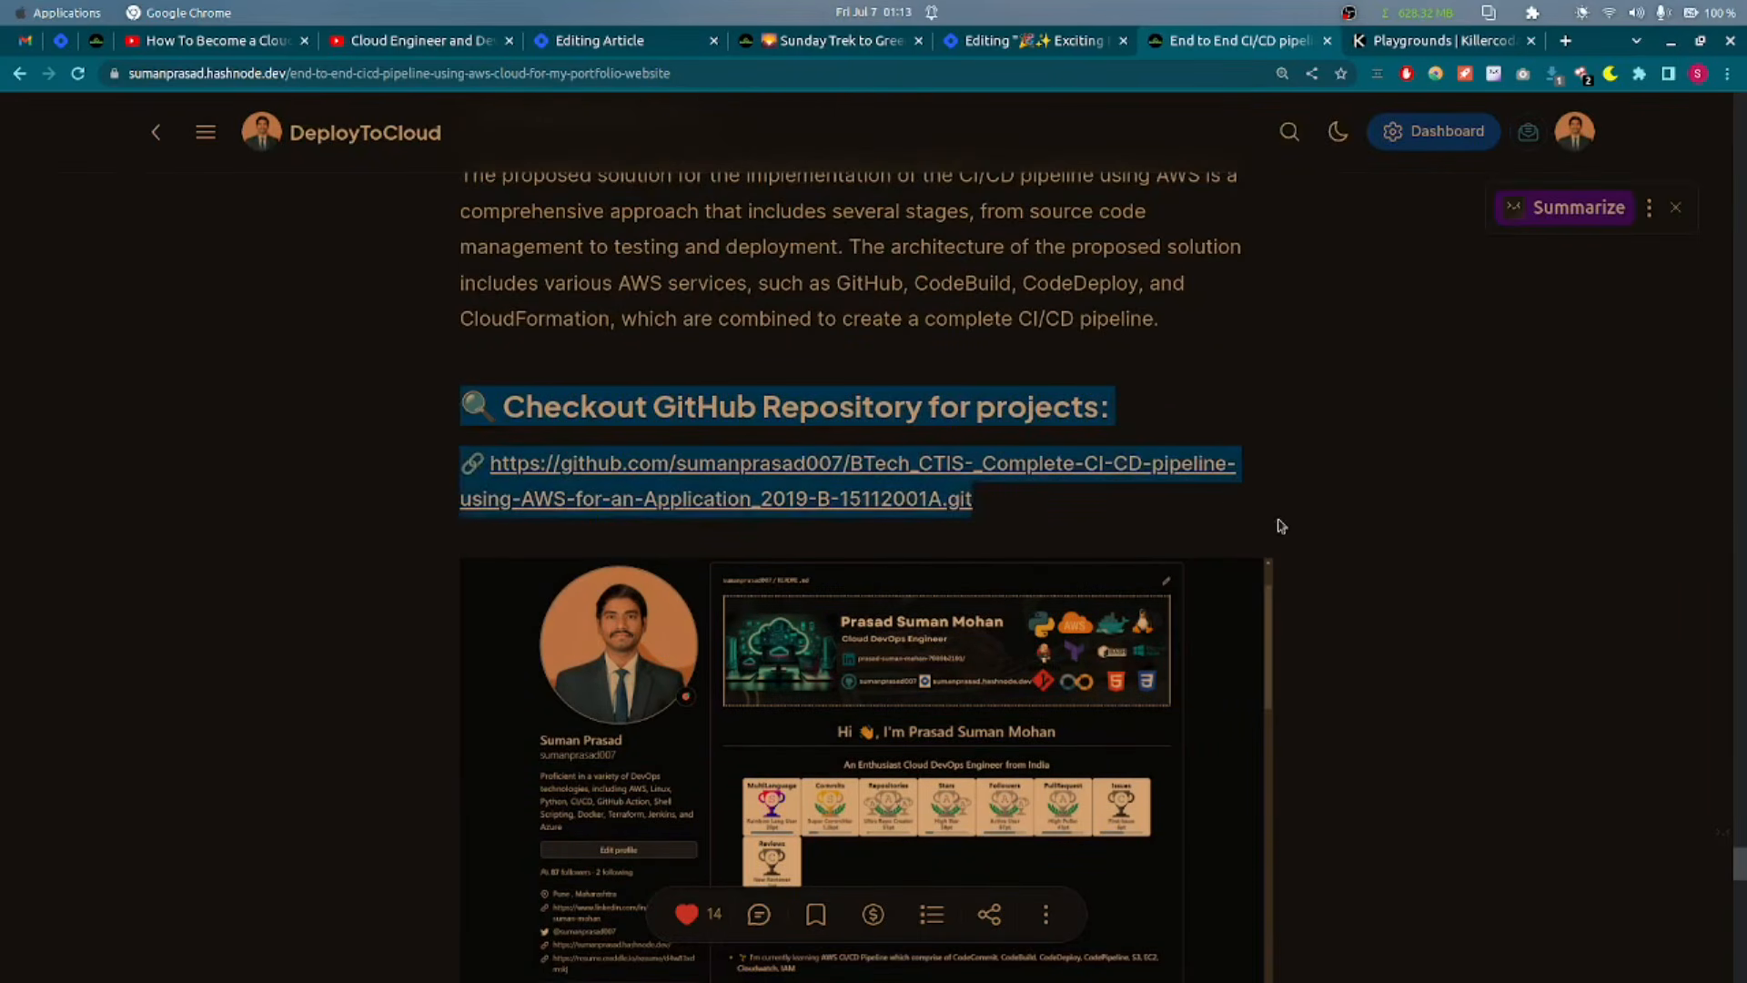
click(890, 470)
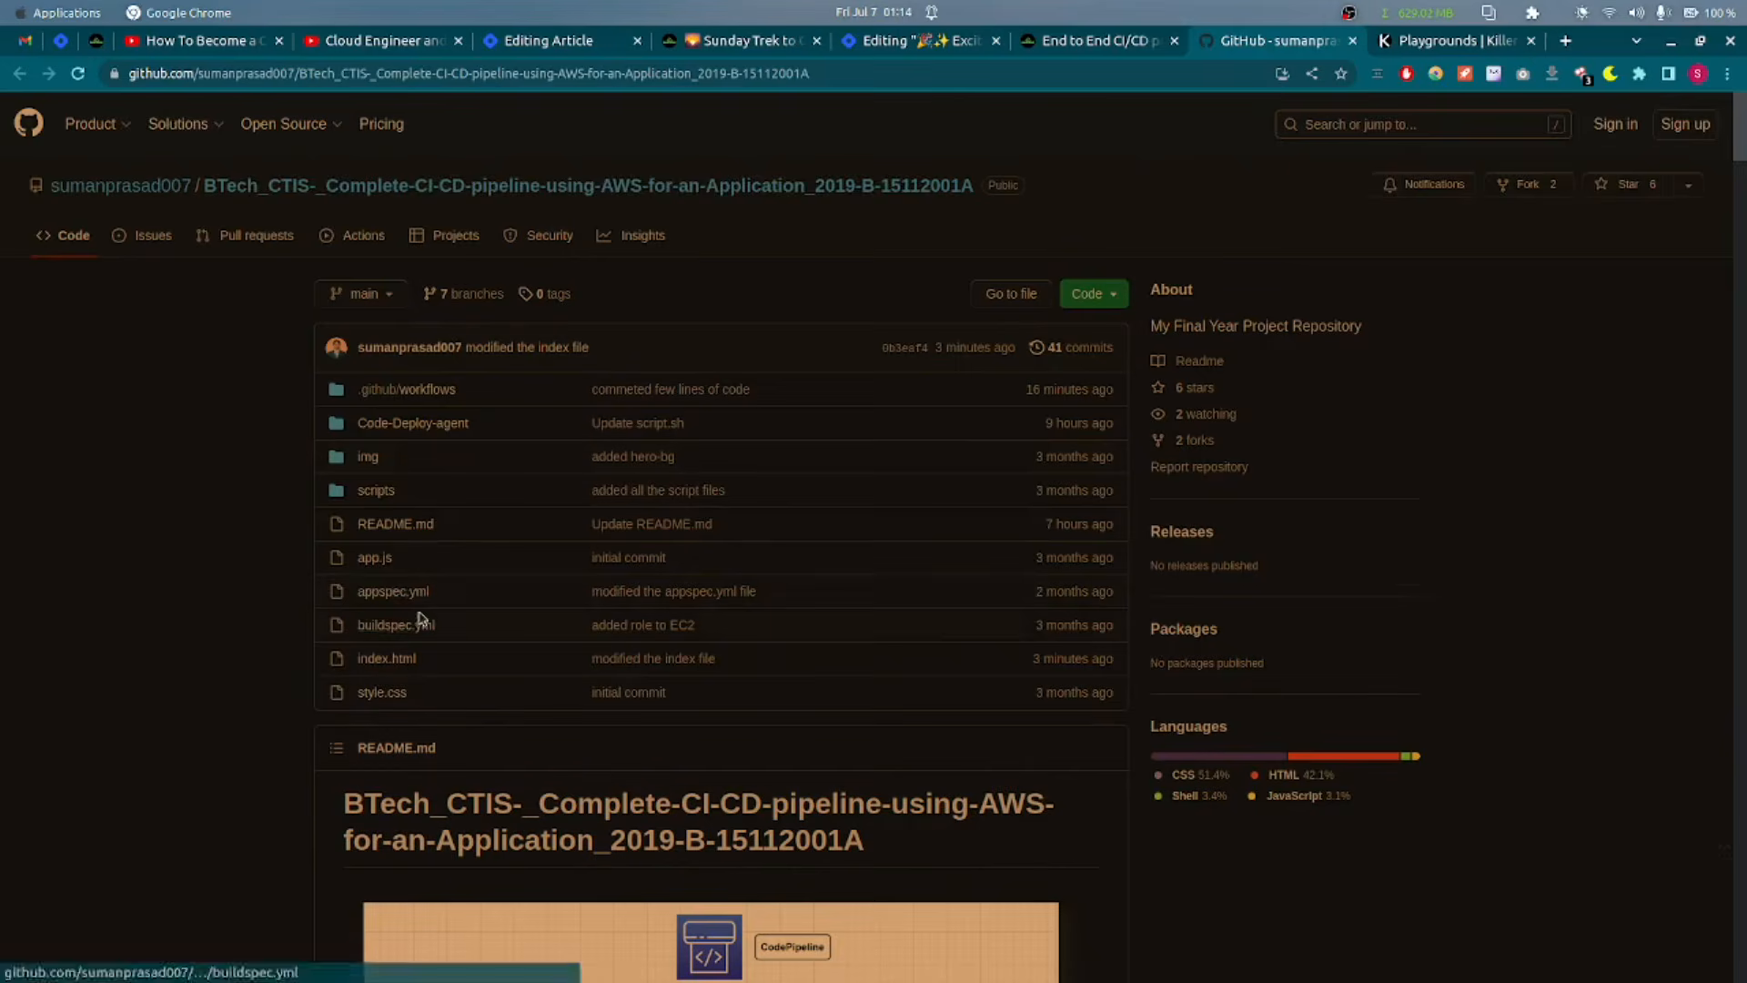
Step: Enlarge the GitHub repository page and examine its file list, including appspec.yml and buildspec.yml
scroll(423, 591, down, 2)
key(ctrl+plus)
key(ctrl+plus)
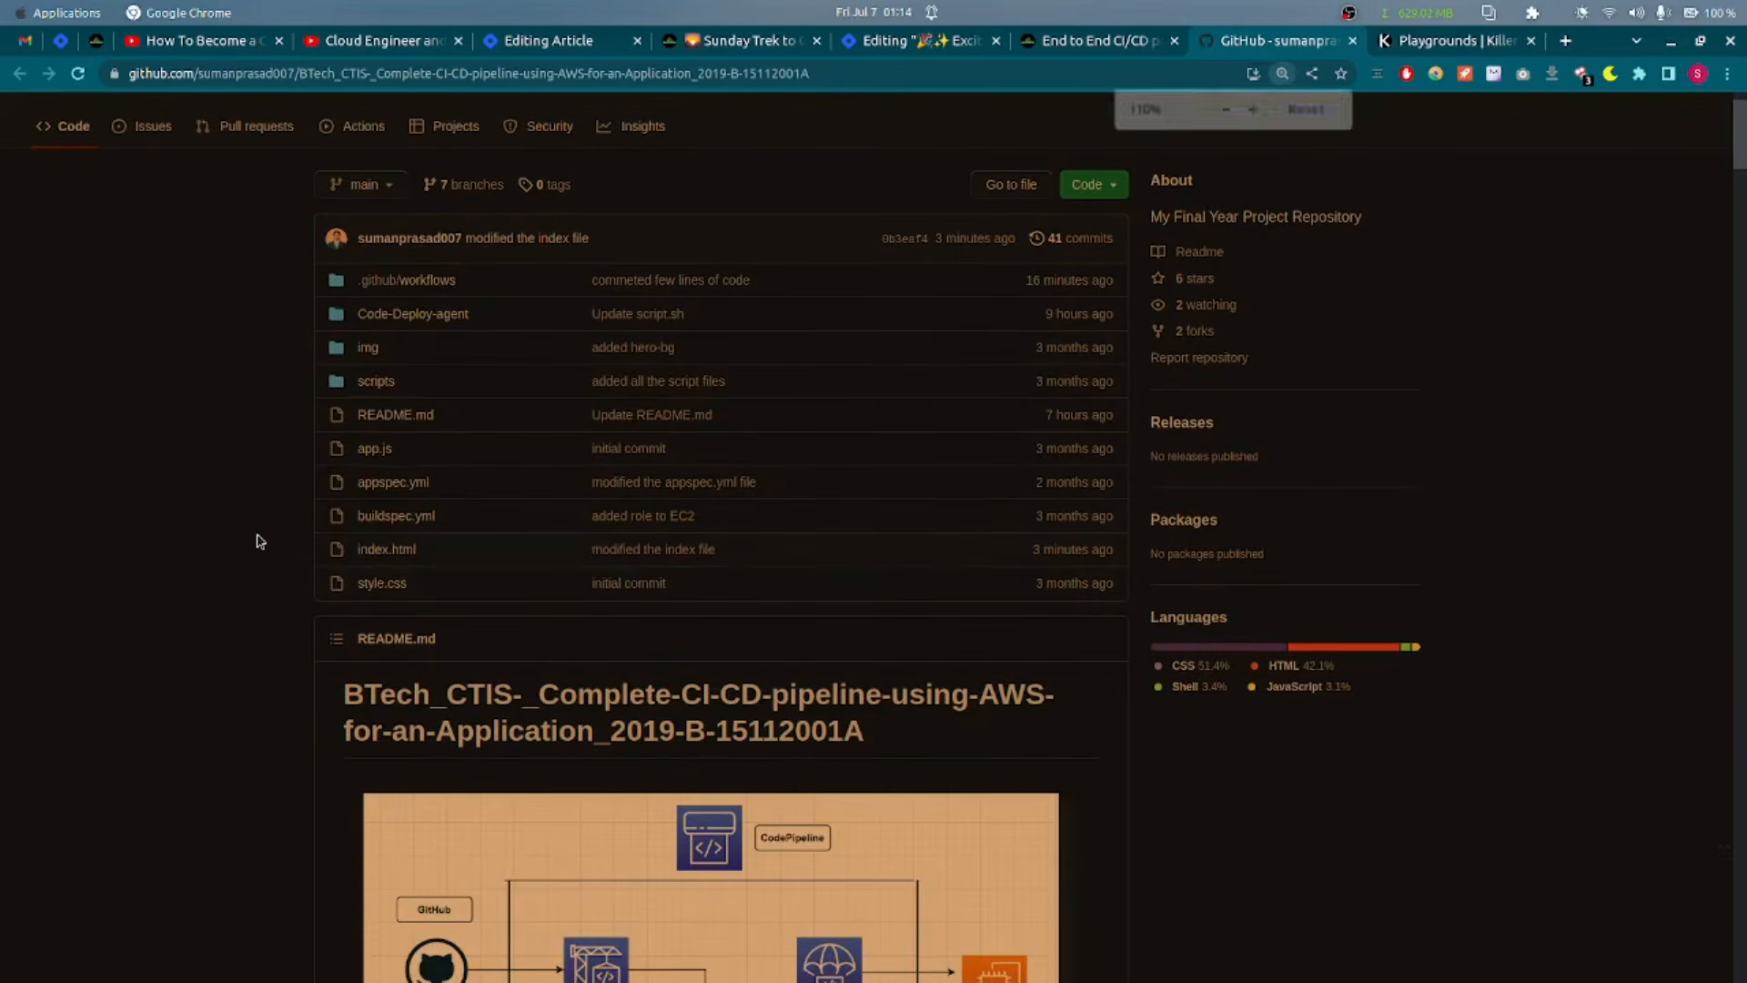
scroll(259, 541, down, 3)
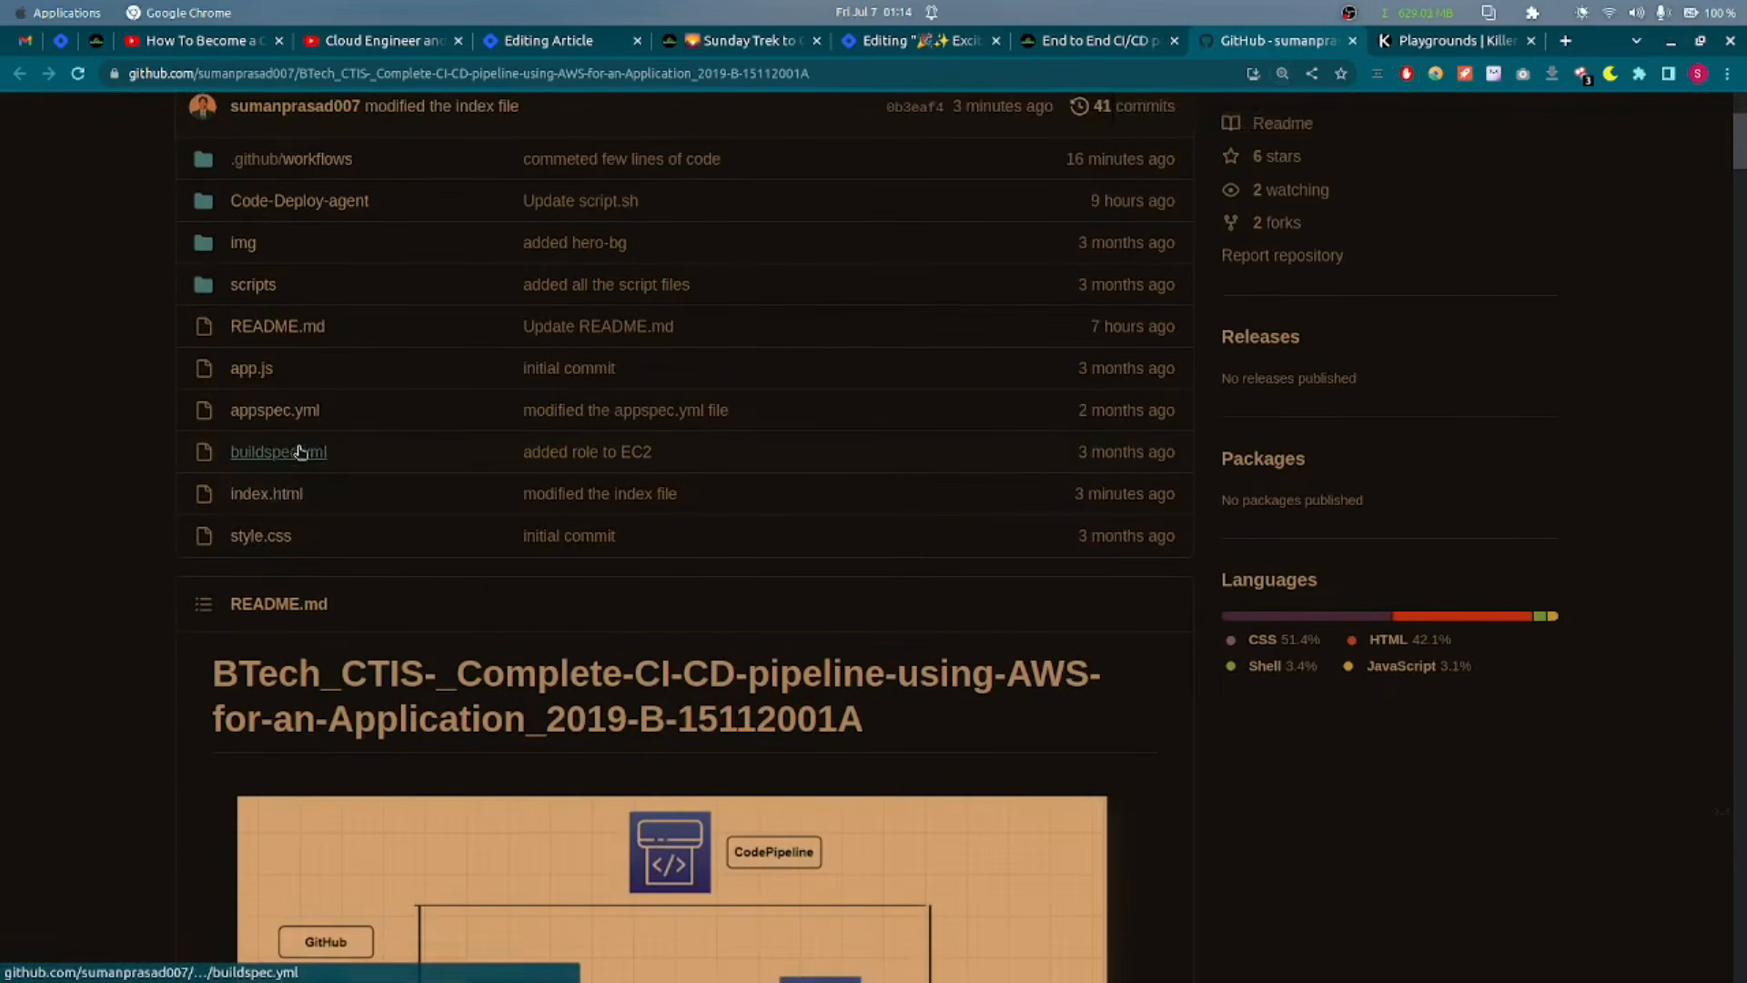